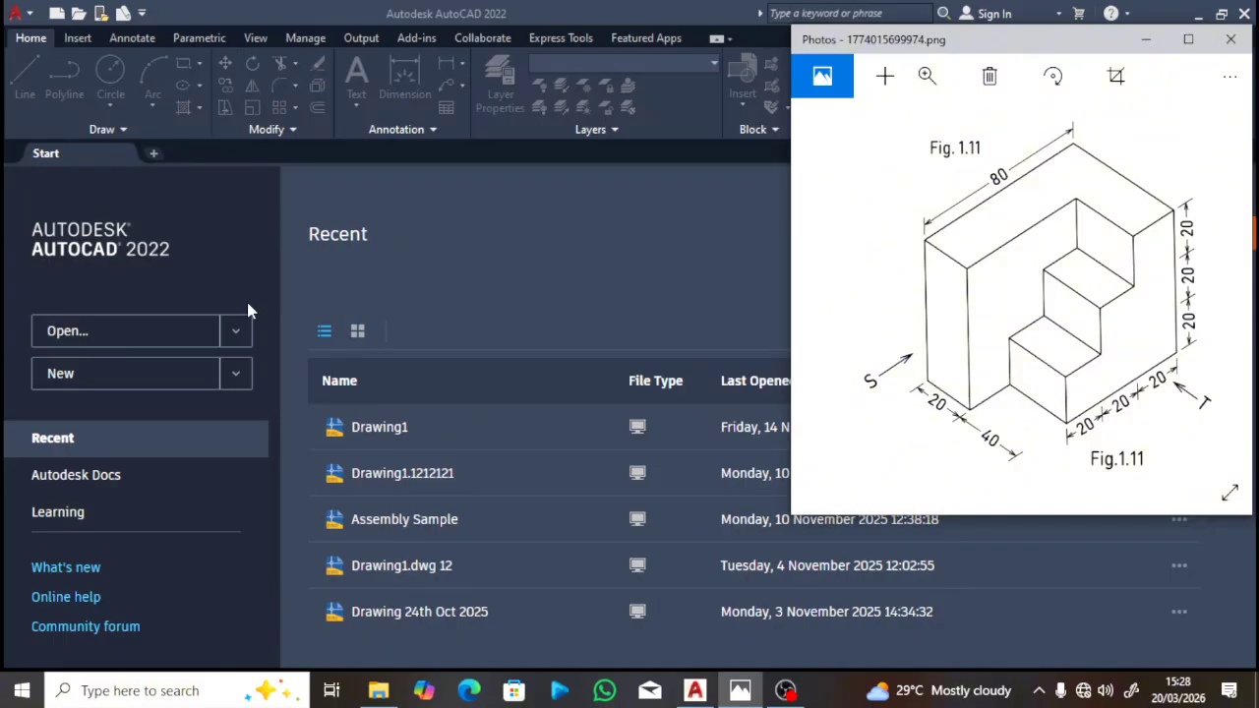
Step: Start a new blank drawing, Drawing1.dwg, from the Start tab
{"action": "left_click", "coordinate": [143, 377]}
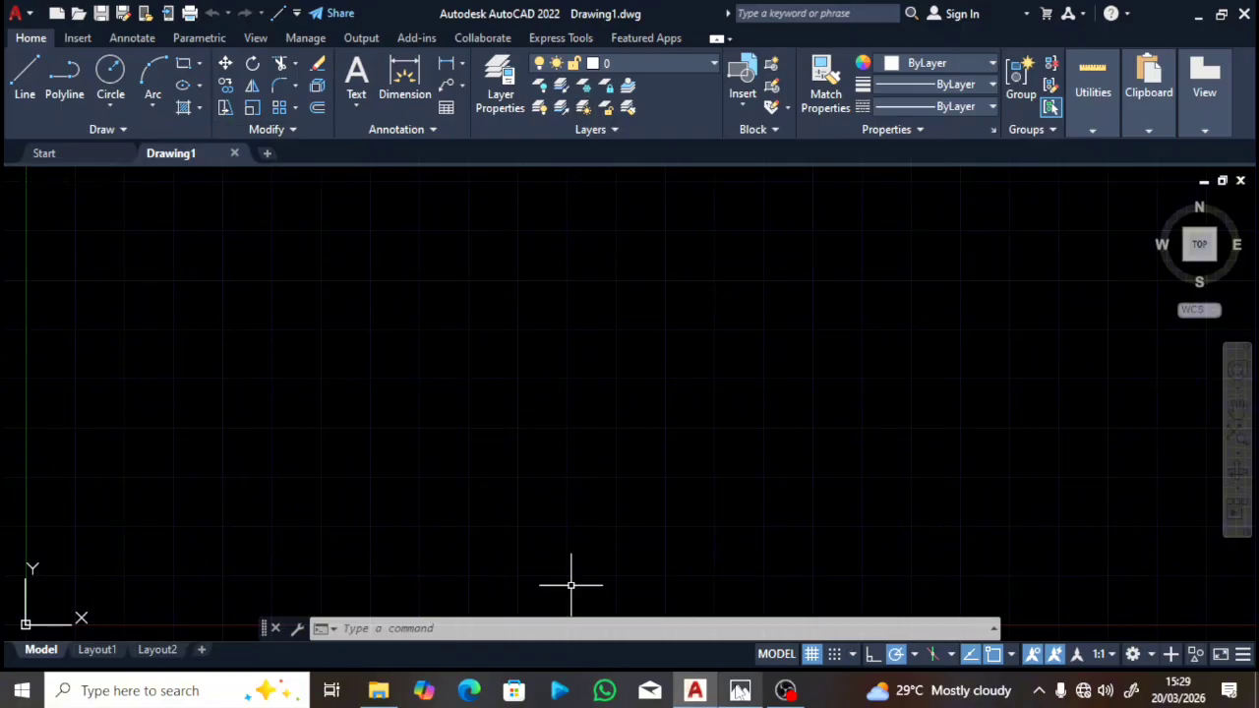
{"action": "left_click", "coordinate": [740, 691]}
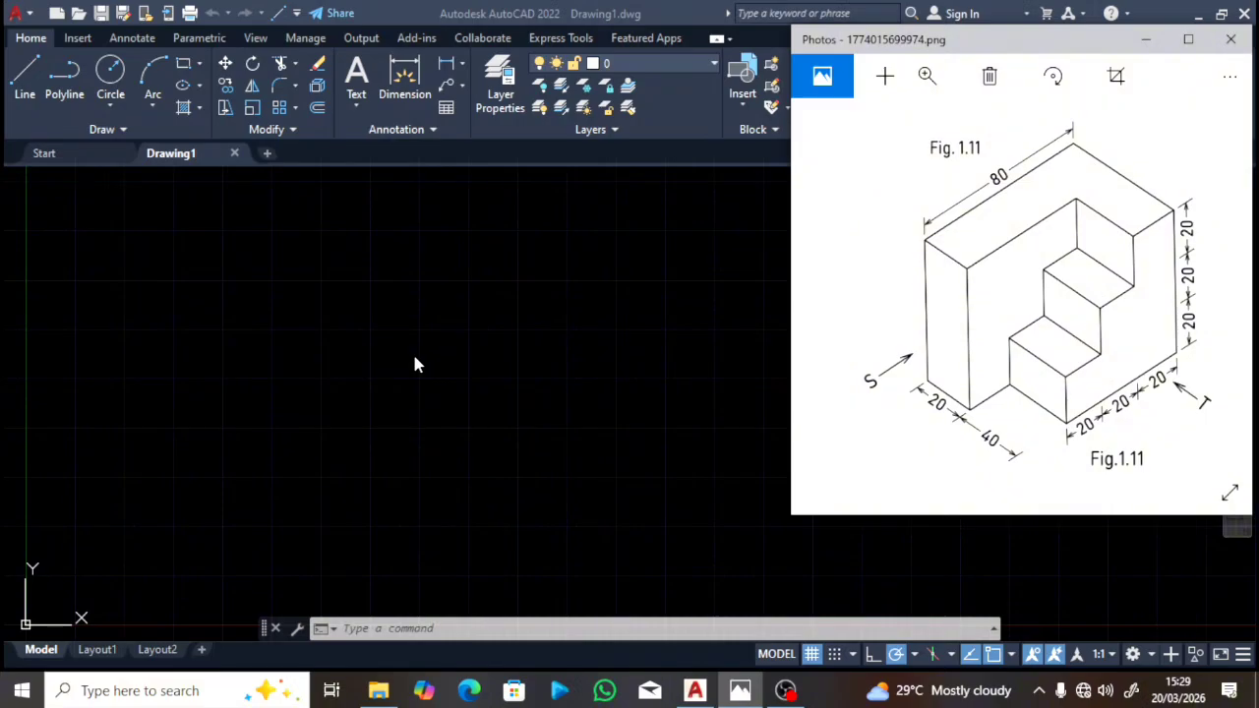
{"action": "left_click", "coordinate": [397, 629]}
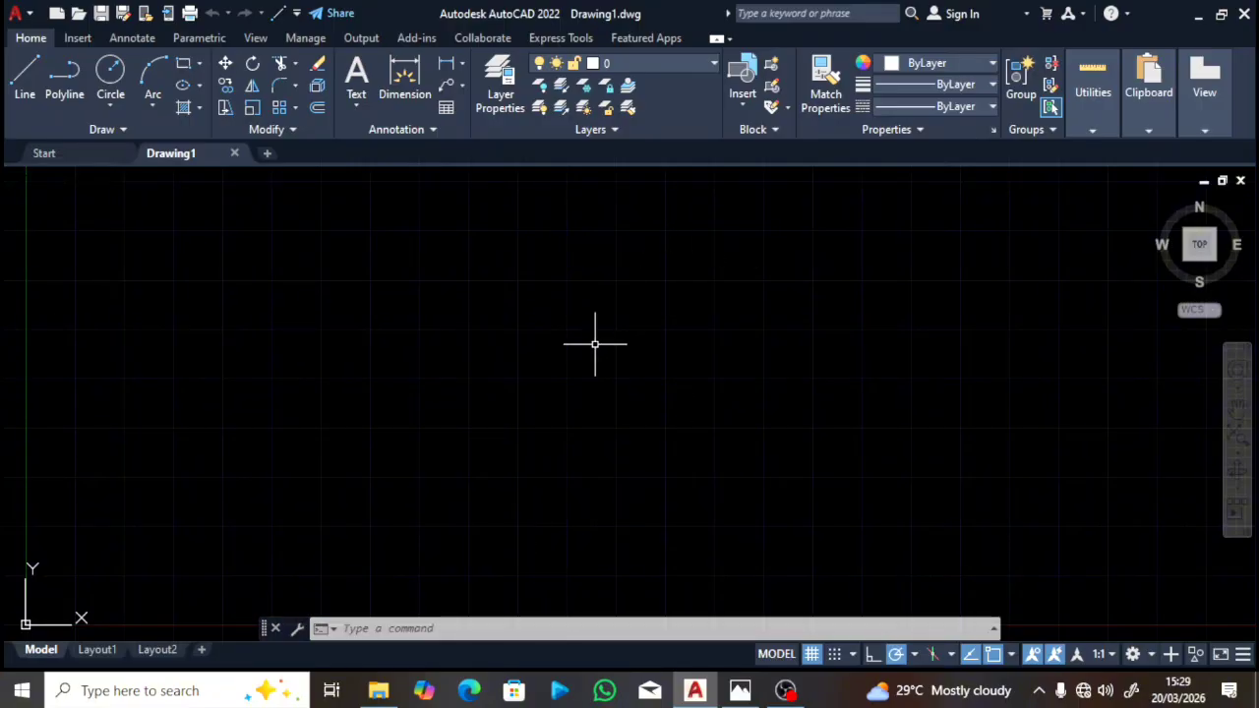
Step: Set the drawing units to a Millimeters insertion scale, keeping length precision at 0.0000
{"action": "type", "text": "u"}
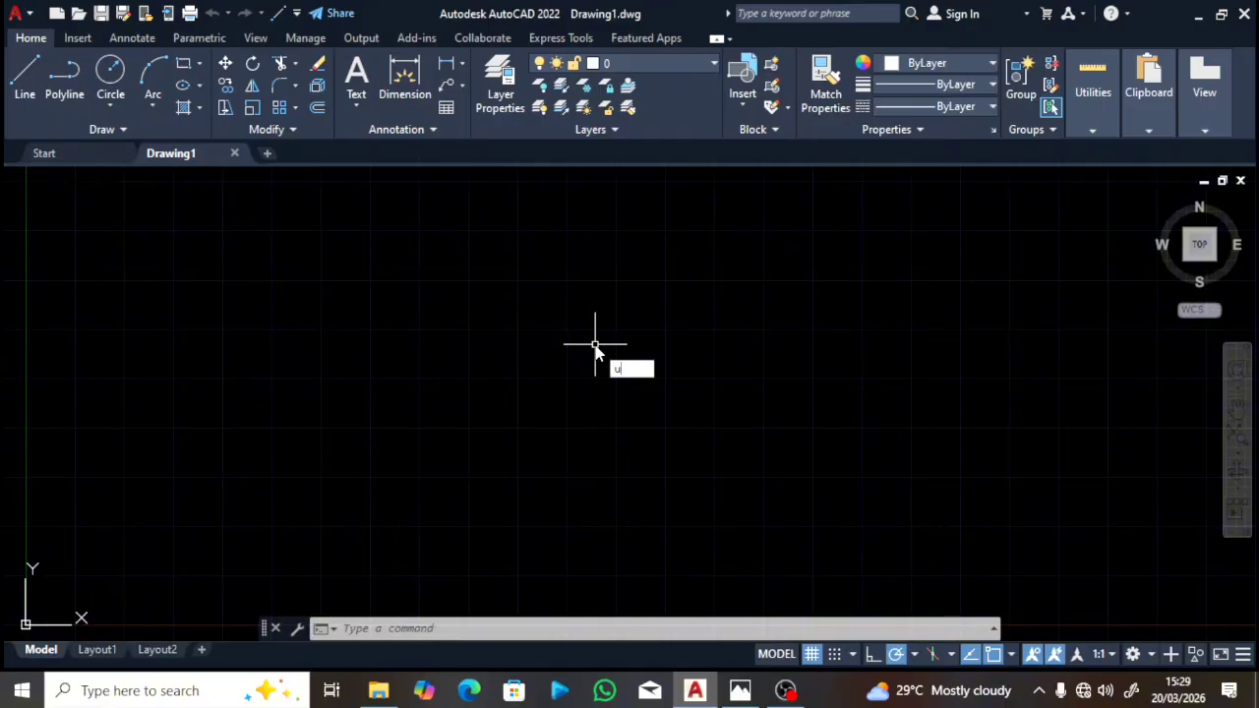
{"action": "type", "text": "n"}
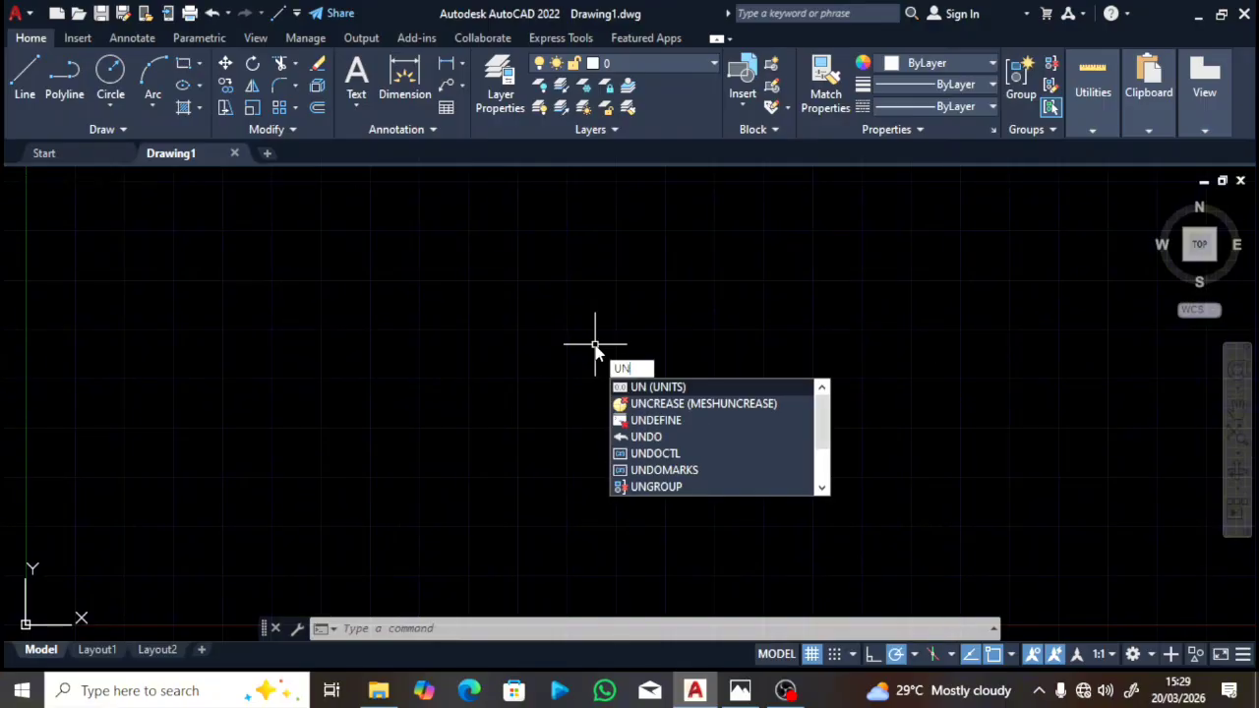
{"action": "left_click", "coordinate": [659, 386]}
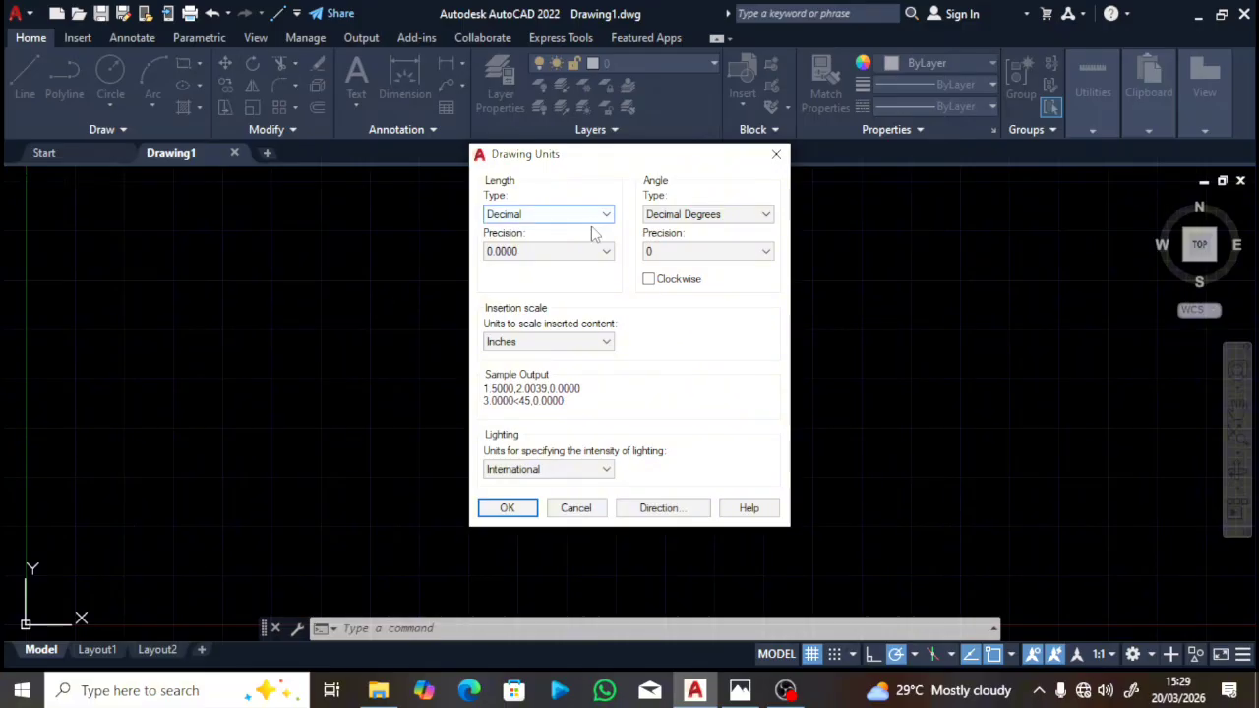
{"action": "left_click", "coordinate": [594, 258]}
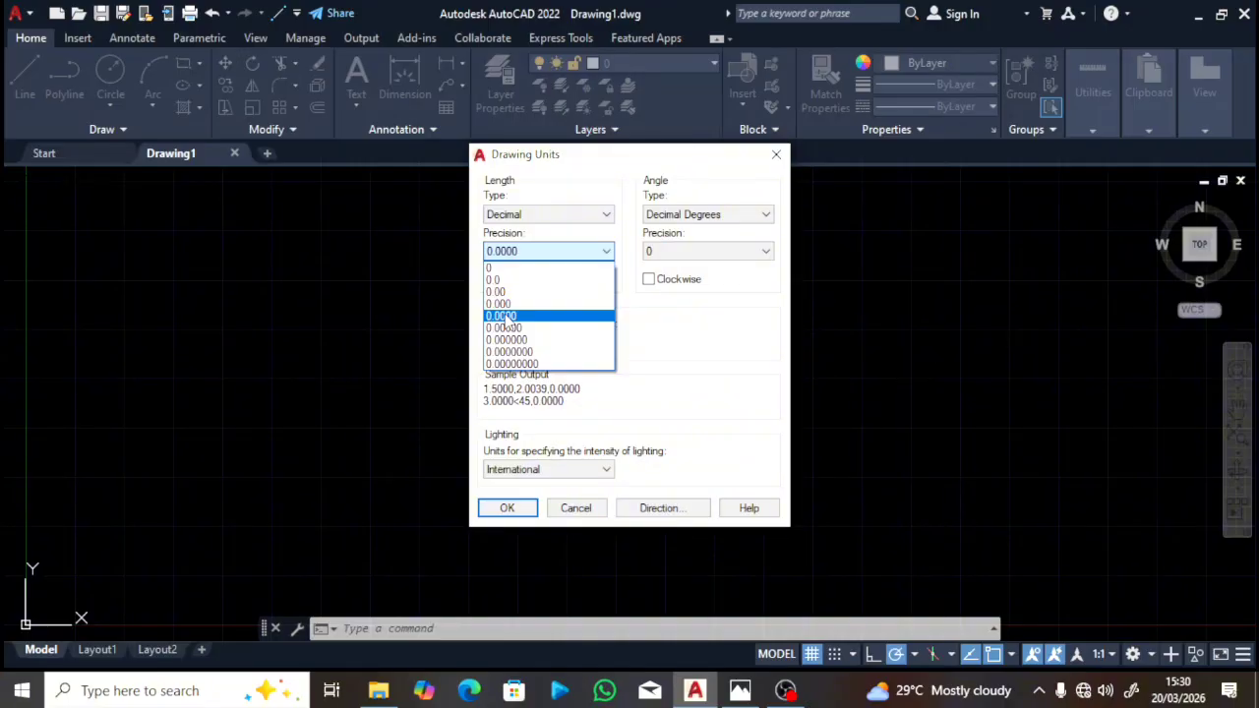
{"action": "left_click", "coordinate": [506, 320]}
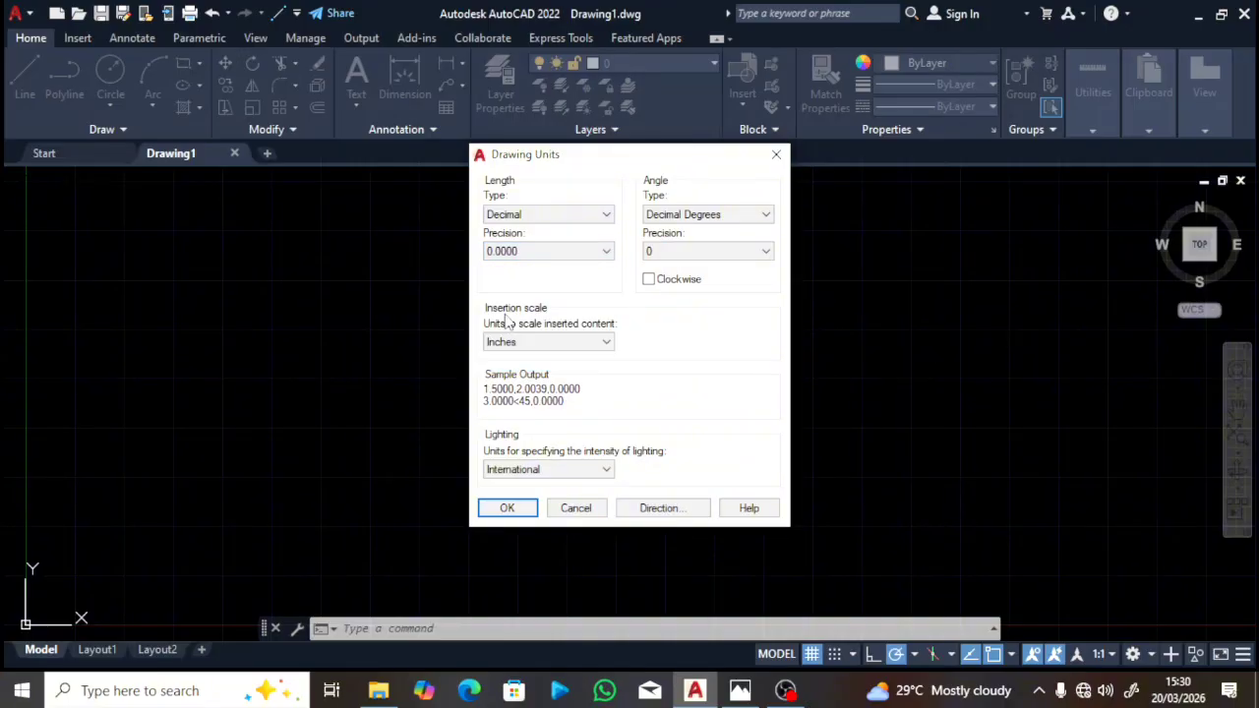
{"action": "left_click", "coordinate": [607, 344]}
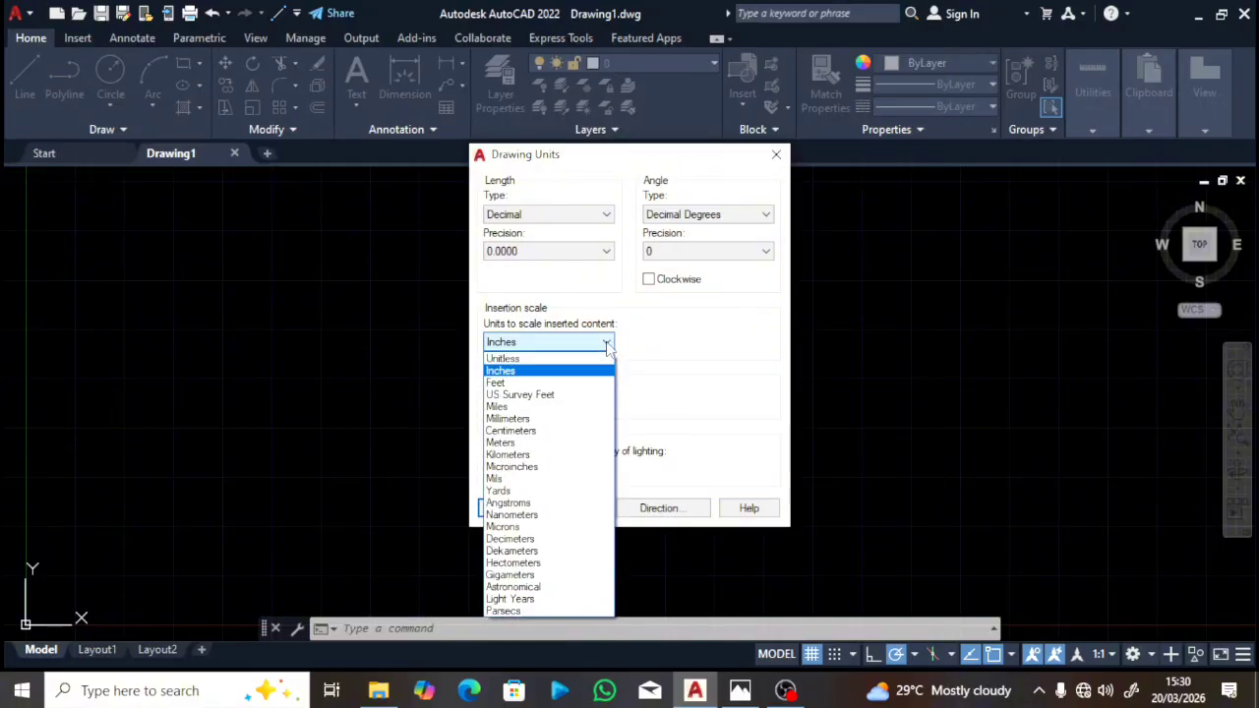
{"action": "left_click", "coordinate": [517, 419]}
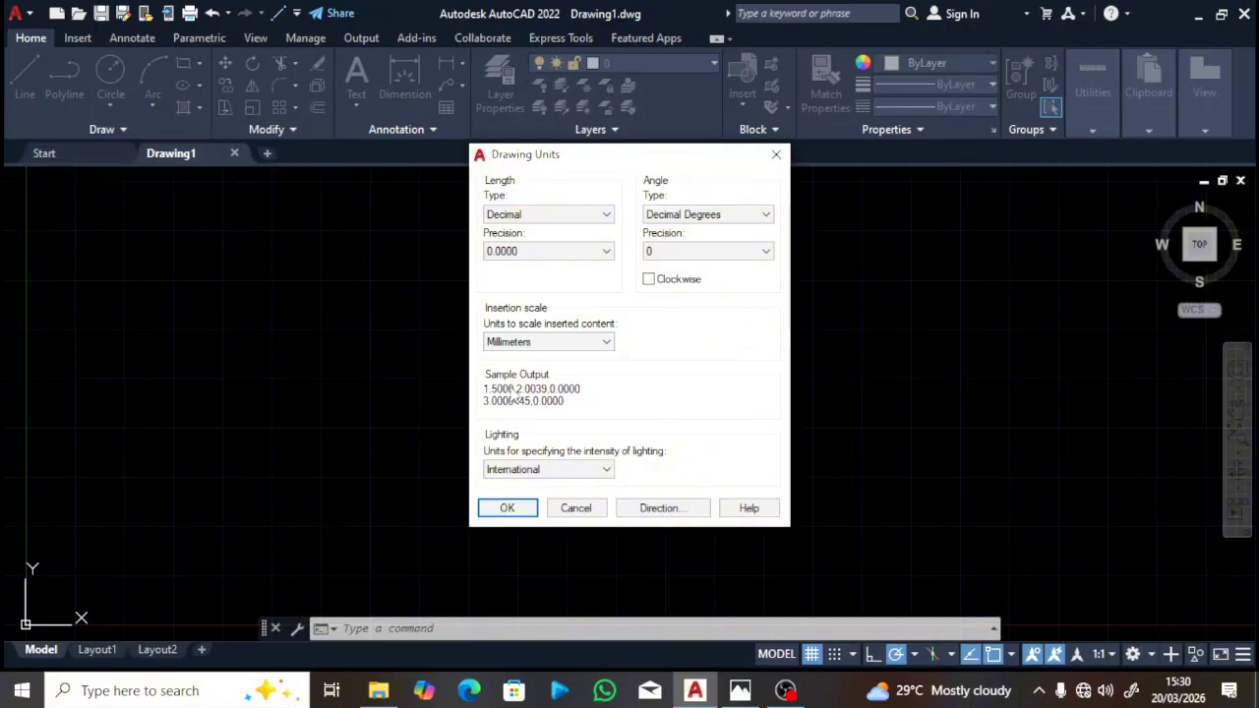
{"action": "left_click", "coordinate": [508, 509]}
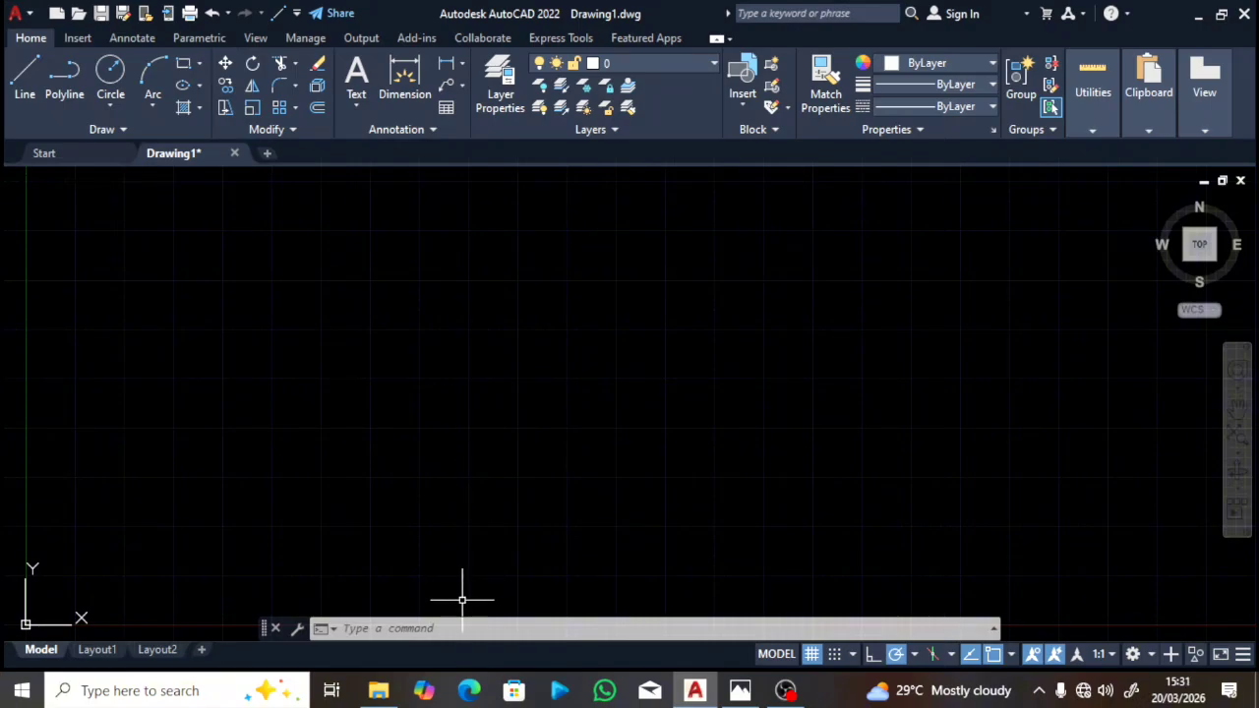
Step: Set the drawing limits from 0,0 at lower left to 250,200 at upper right
{"action": "left_click", "coordinate": [459, 631]}
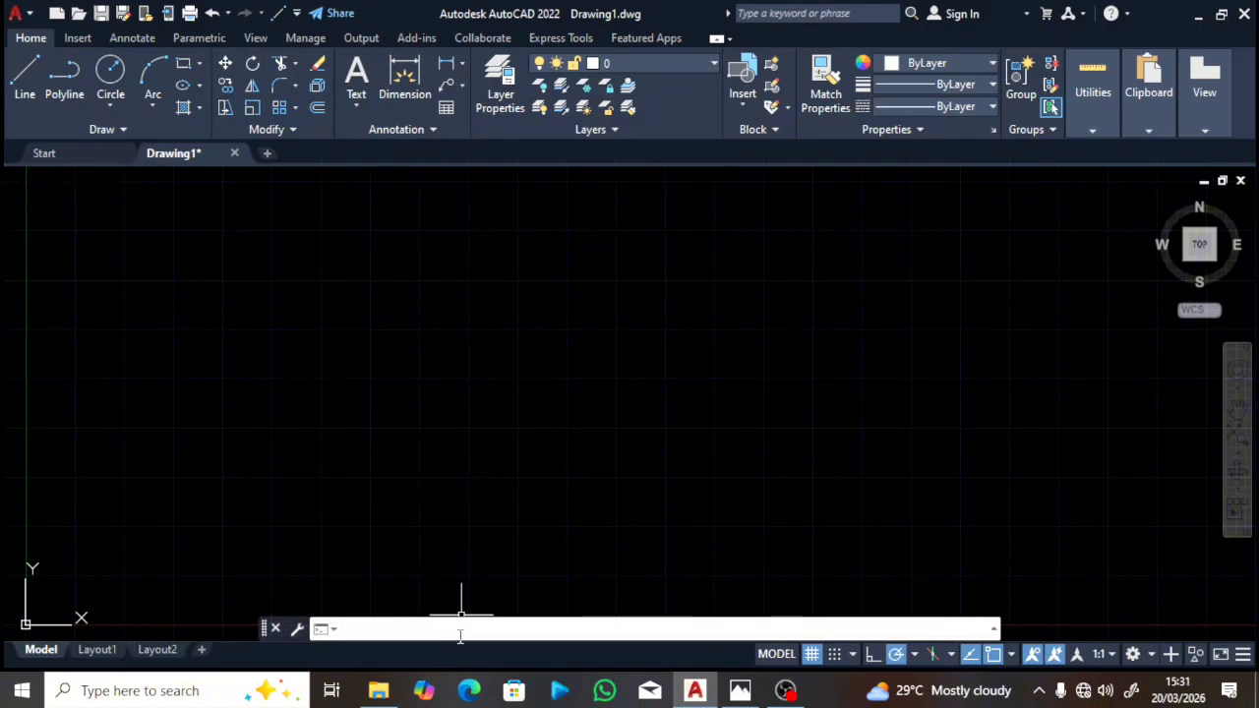
{"action": "type", "text": "LIM"}
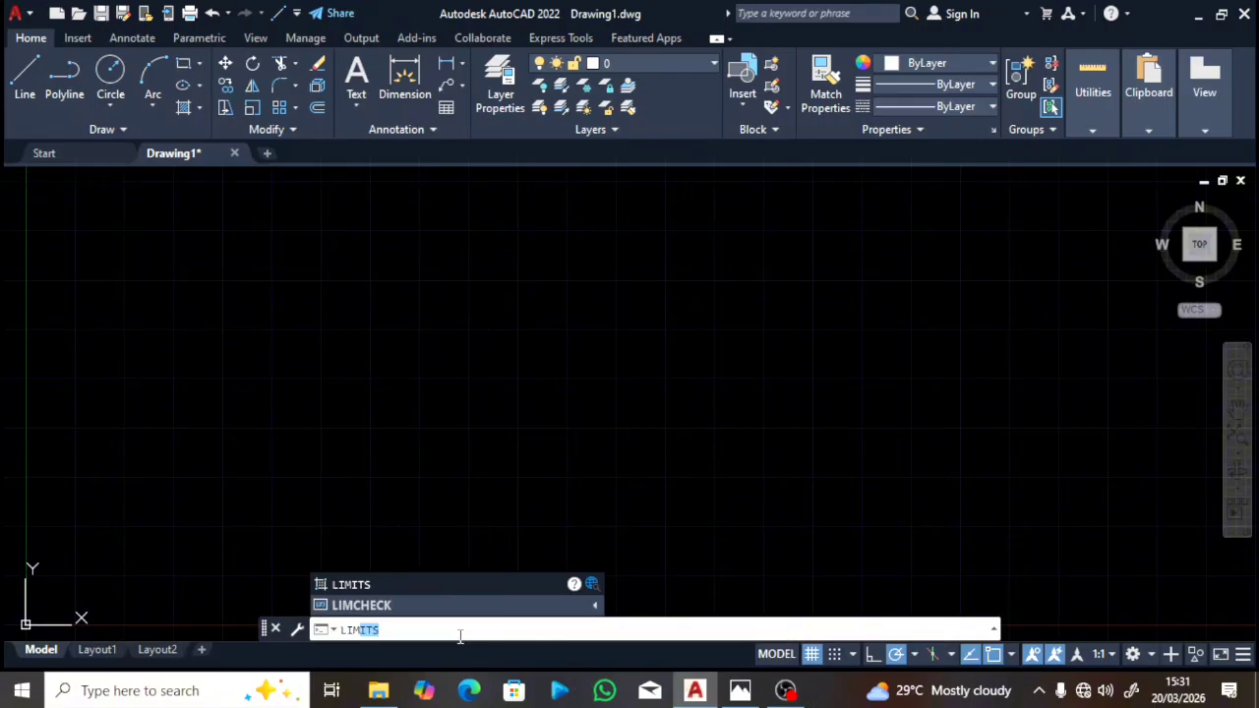
{"action": "left_click", "coordinate": [413, 585]}
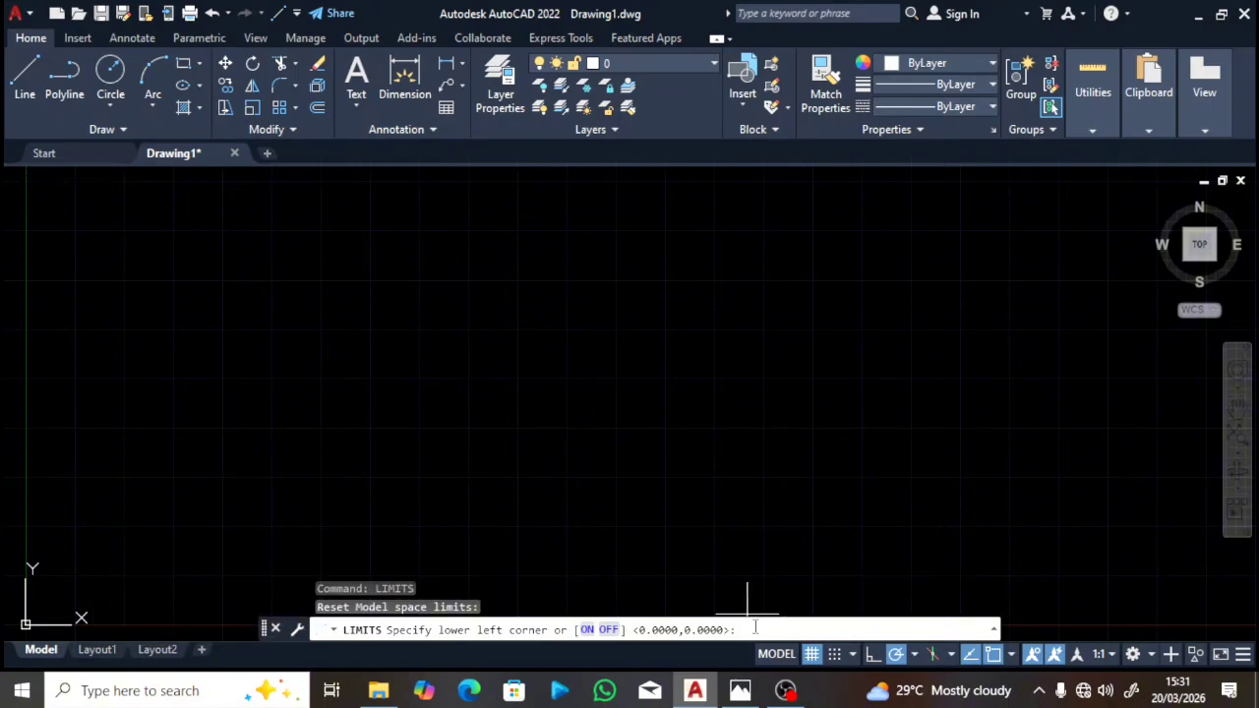
{"action": "type", "text": "0,0"}
{"action": "key", "text": "Return"}
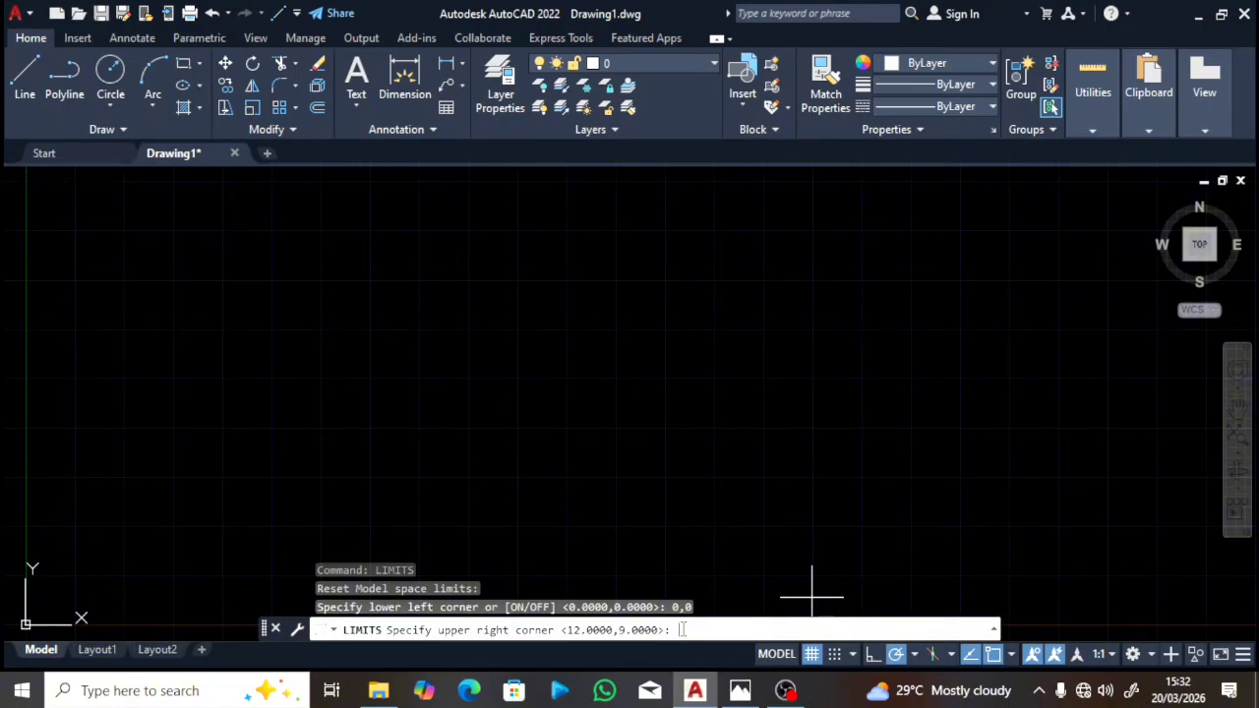
{"action": "type", "text": "250,200"}
{"action": "key", "text": "Return"}
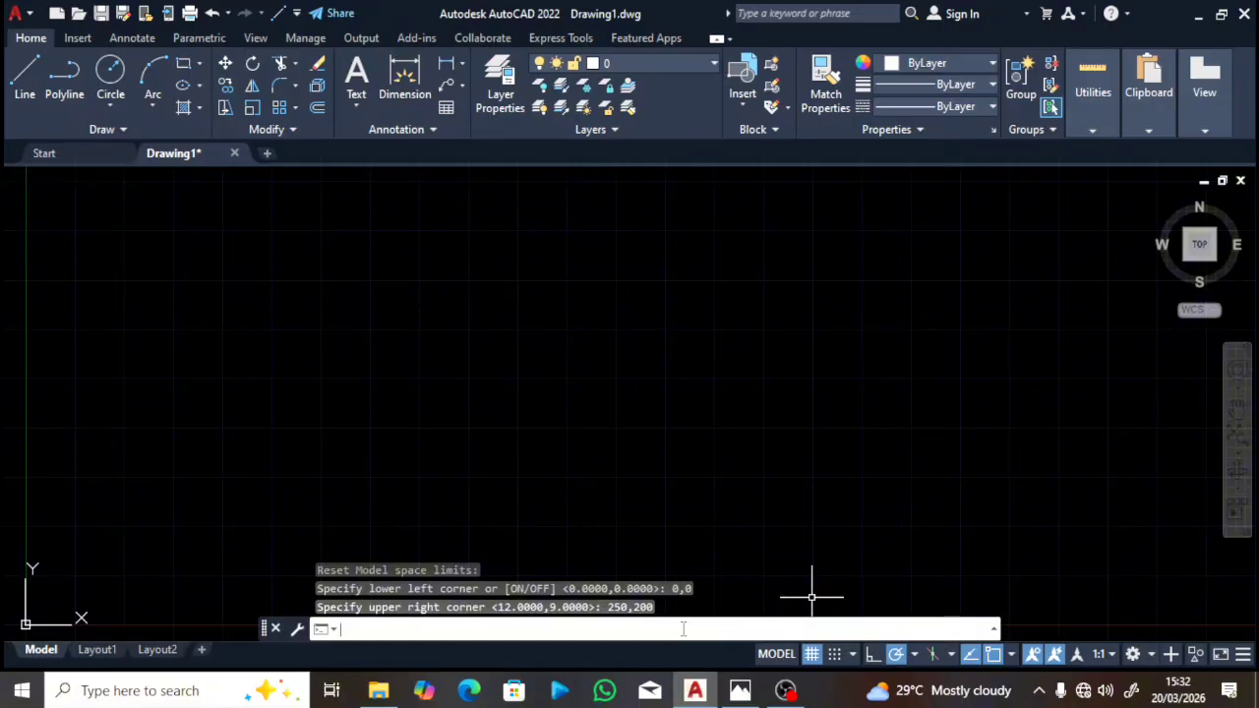
{"action": "type", "text": "ZOOM"}
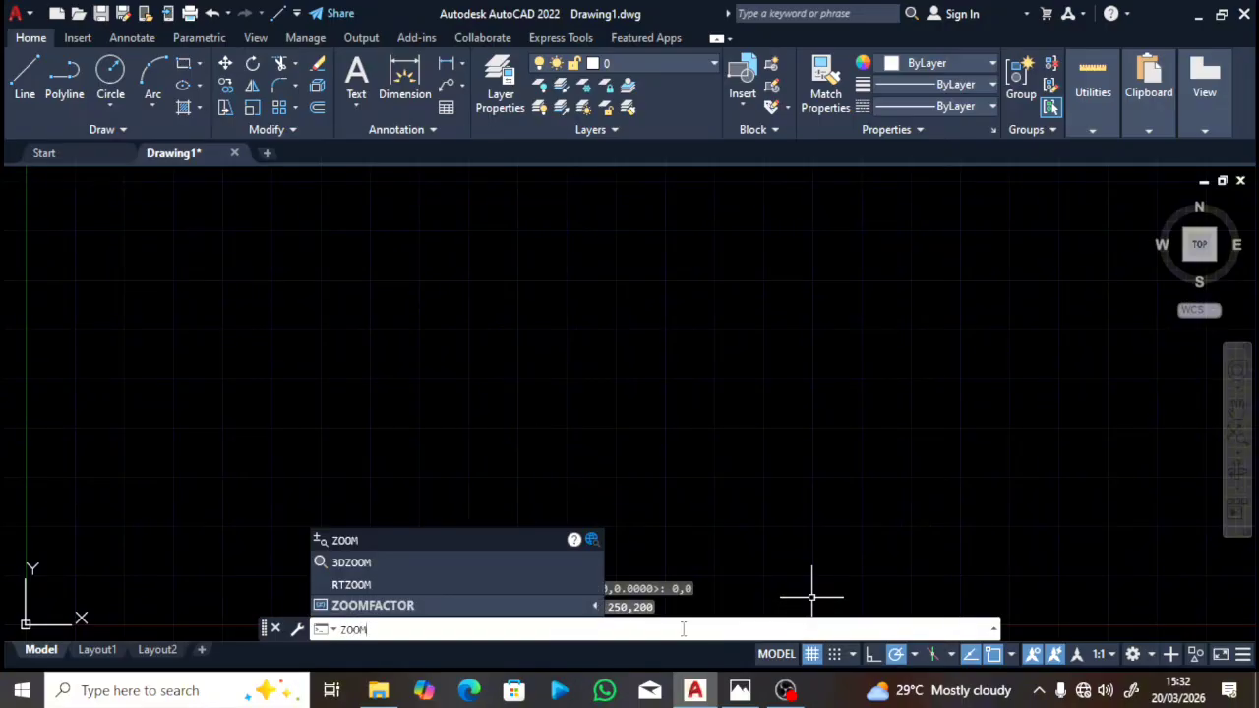
Step: Zoom All to show the full 250 by 200 drawing area, then check the Fig. 1.11 reference
{"action": "left_click", "coordinate": [528, 544]}
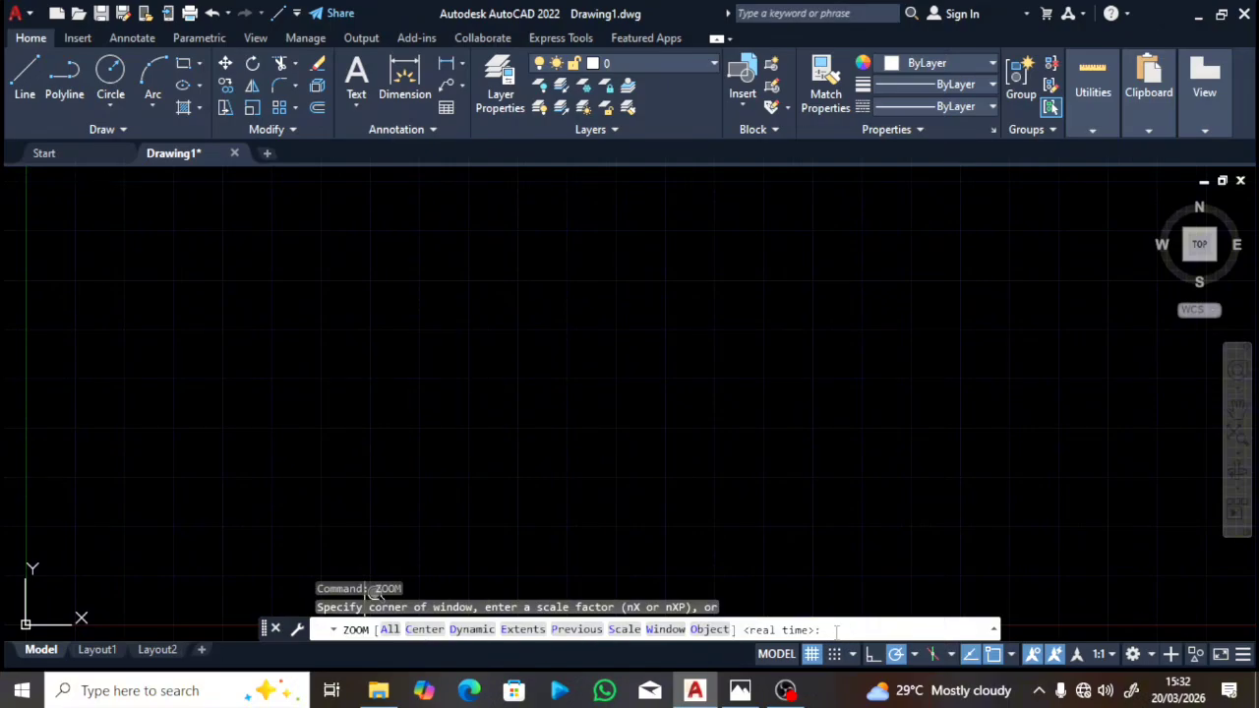
{"action": "type", "text": "a"}
{"action": "key", "text": "Return"}
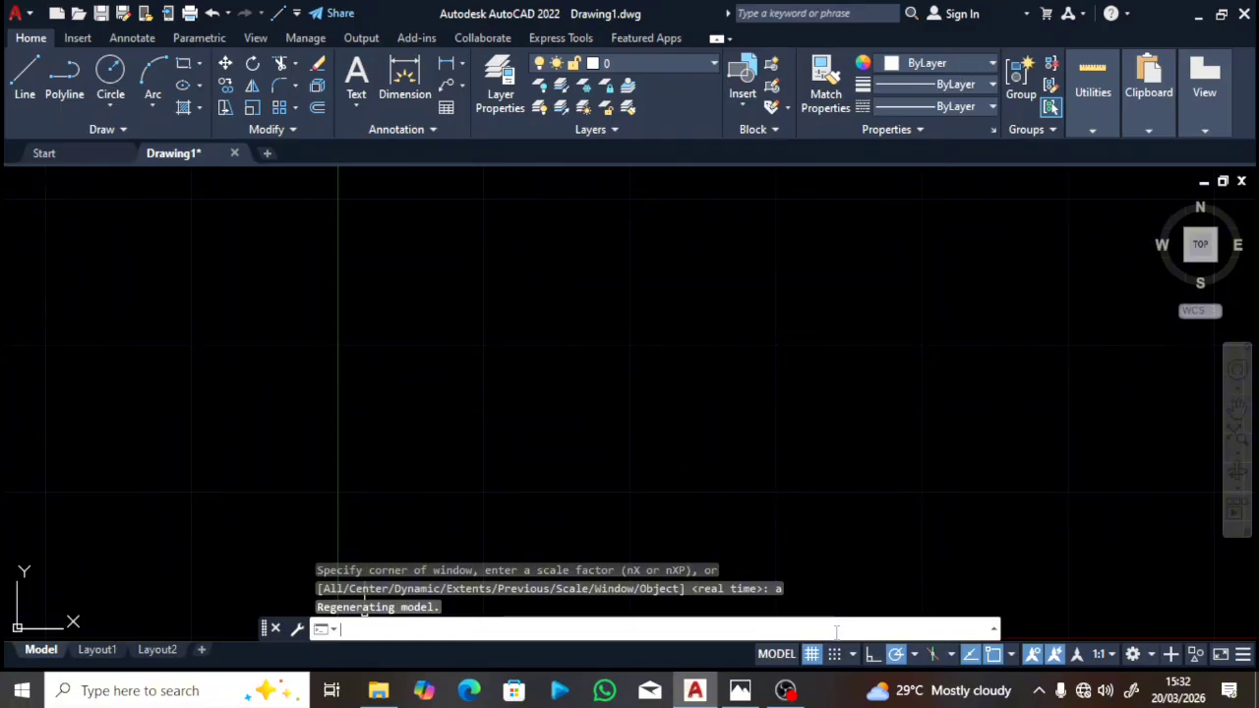
{"action": "left_click", "coordinate": [740, 691]}
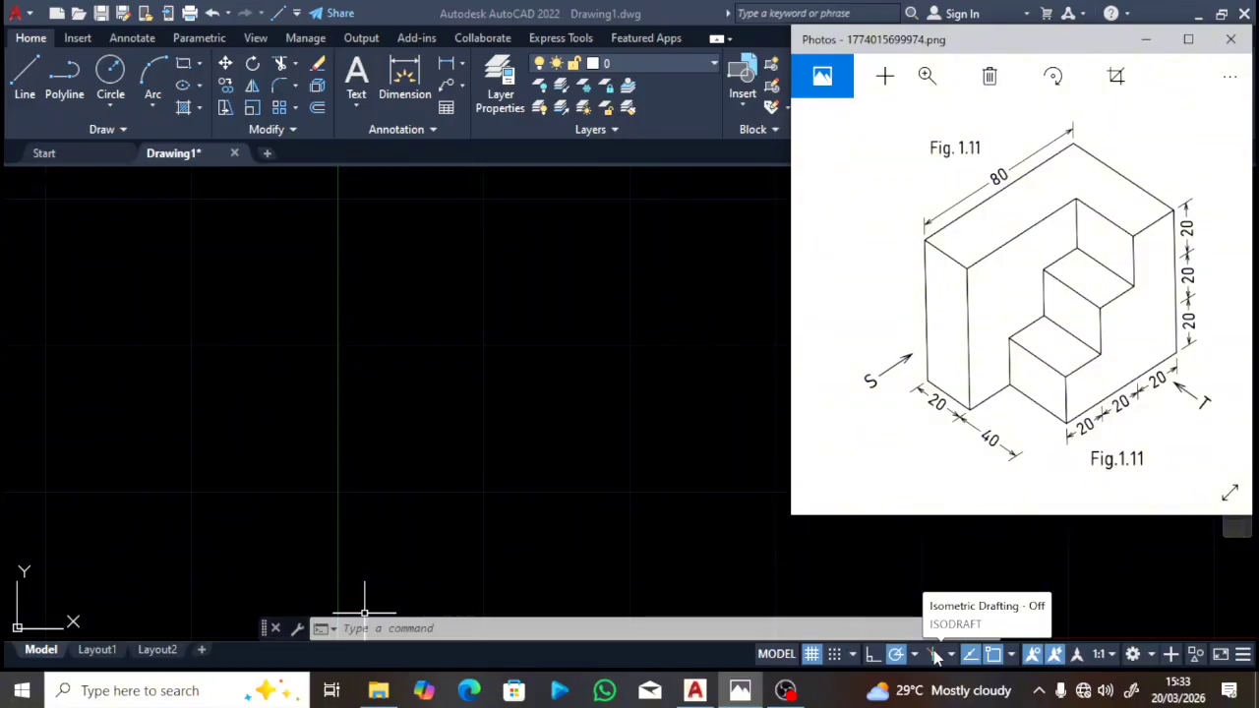
Step: Switch on isometric drafting so the grid displays slanted isometric lines
{"action": "left_click", "coordinate": [870, 585]}
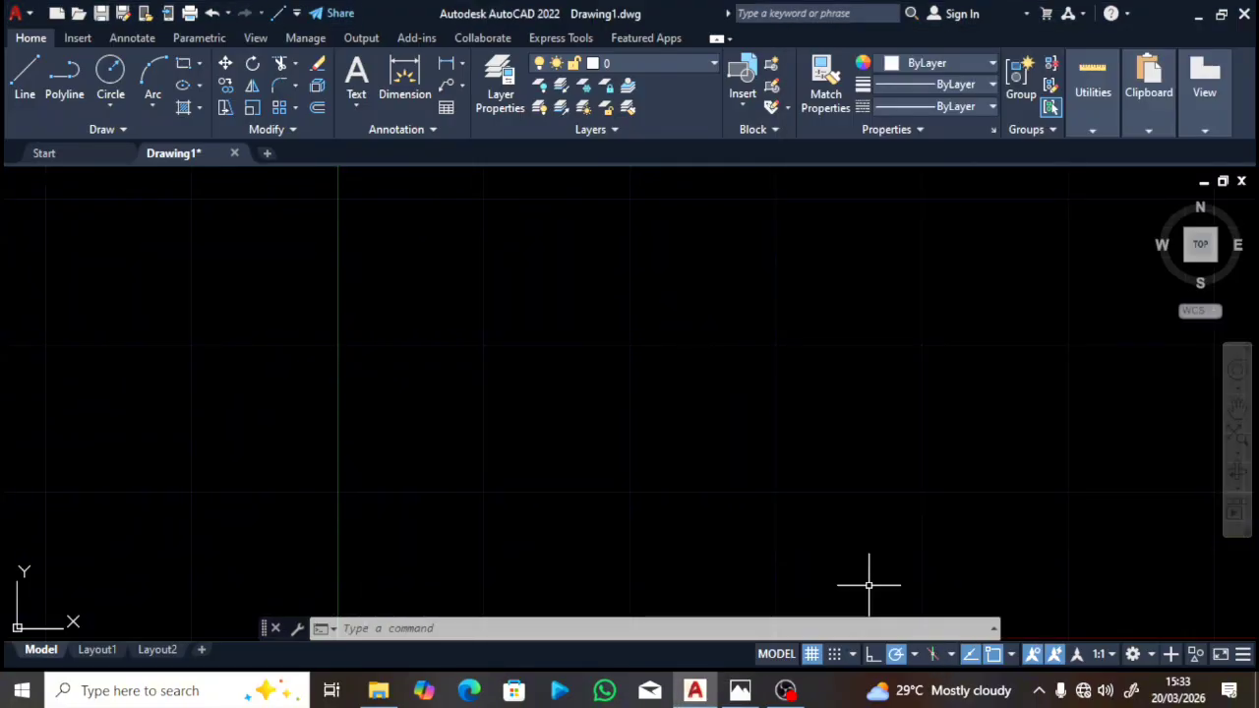
{"action": "left_click", "coordinate": [933, 657]}
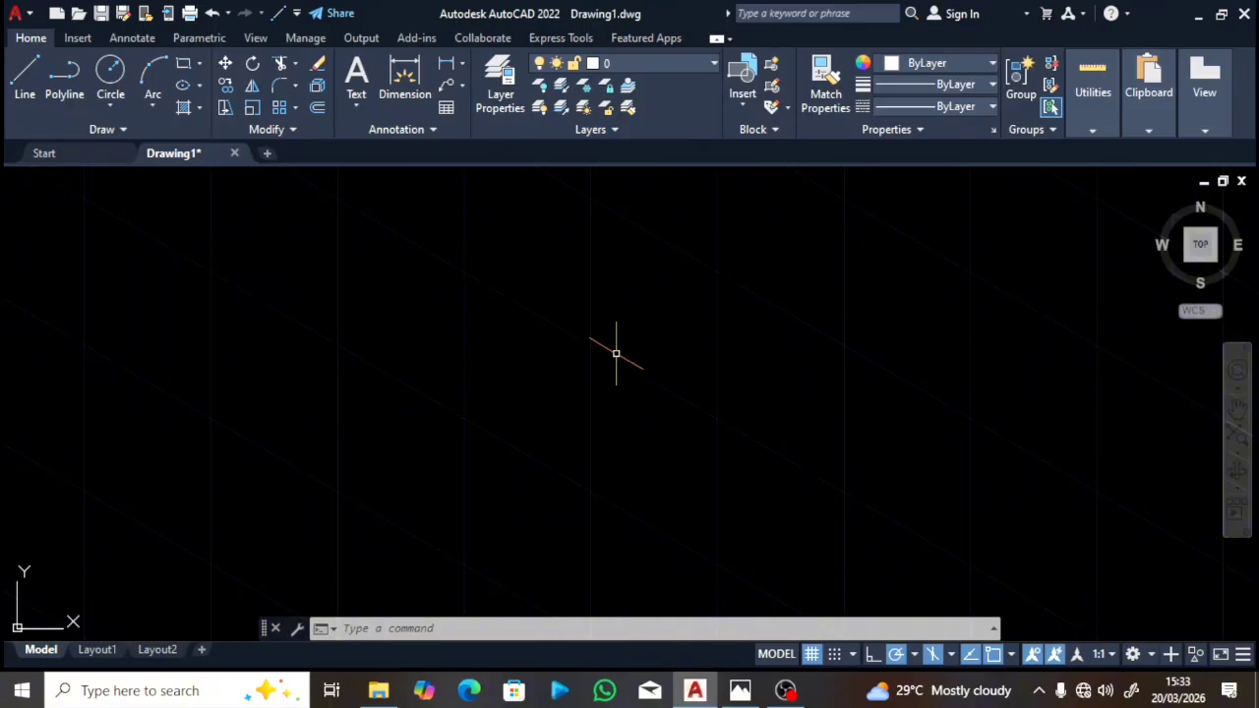
Step: Turn the grid off and bring the Fig. 1.11 reference picture alongside
{"action": "left_click", "coordinate": [813, 655]}
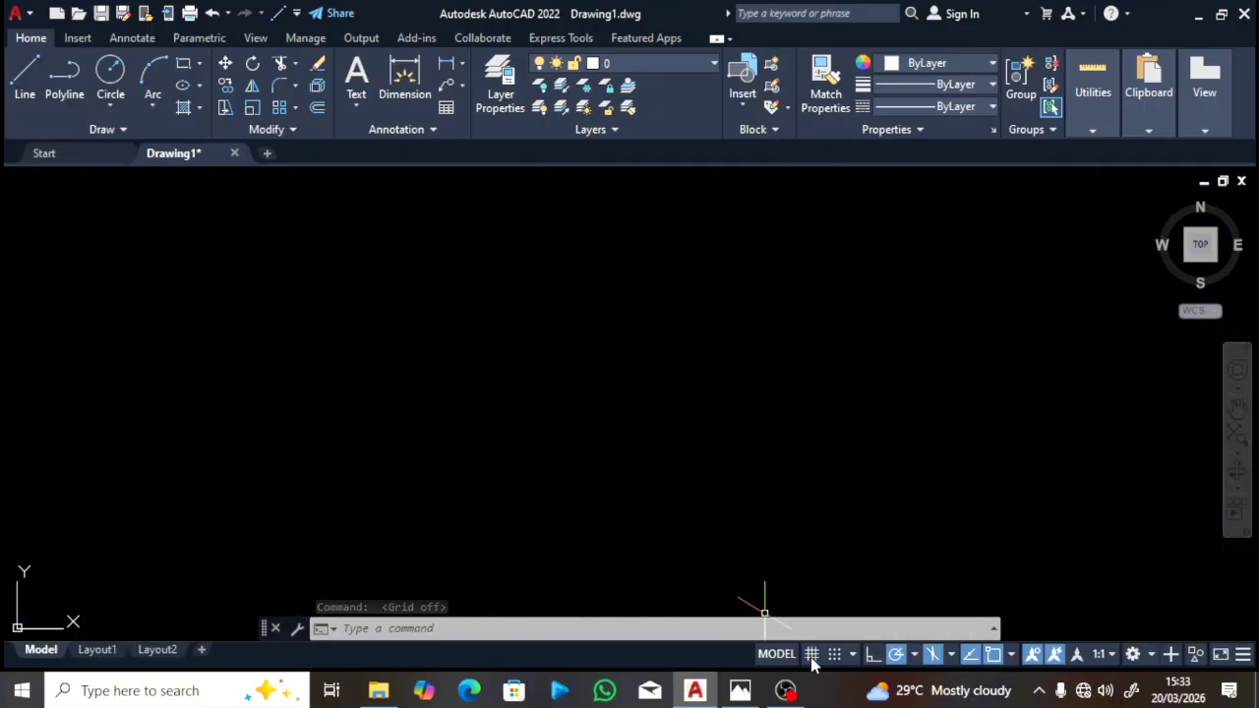
{"action": "left_click", "coordinate": [741, 690]}
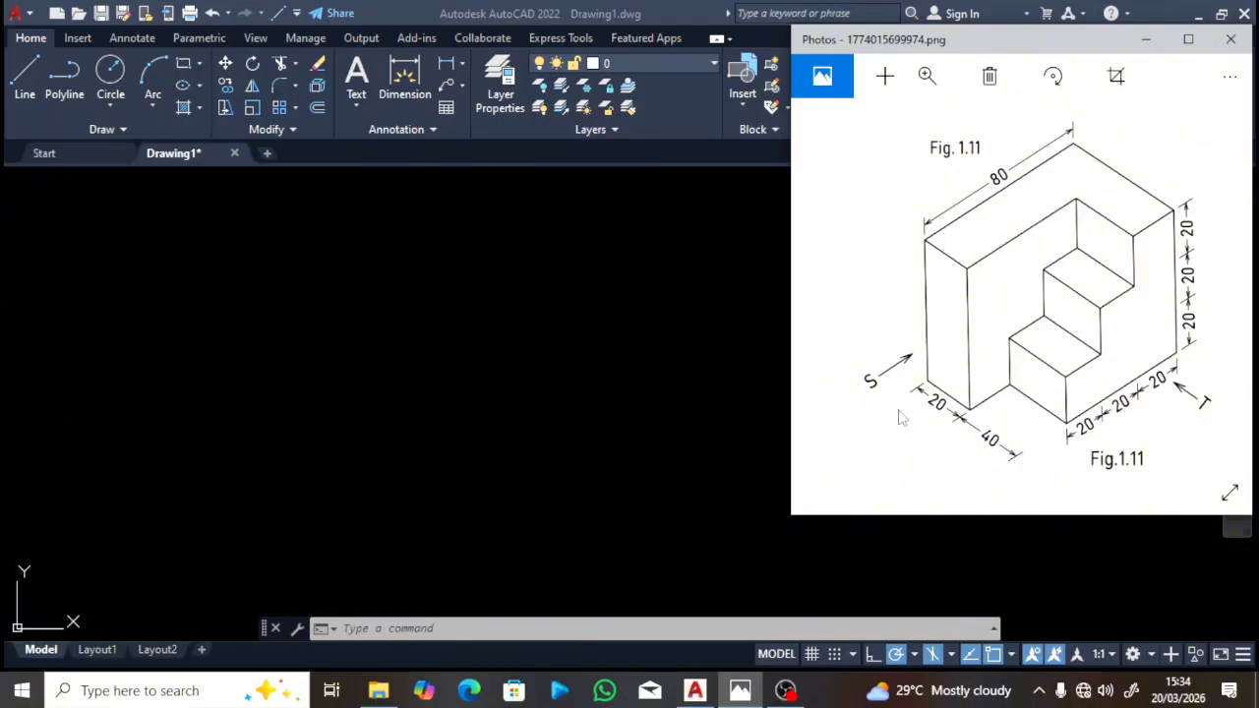
Step: Start the LINE command while keeping the Fig. 1.11 reference open beside the drawing
{"action": "left_click", "coordinate": [564, 473]}
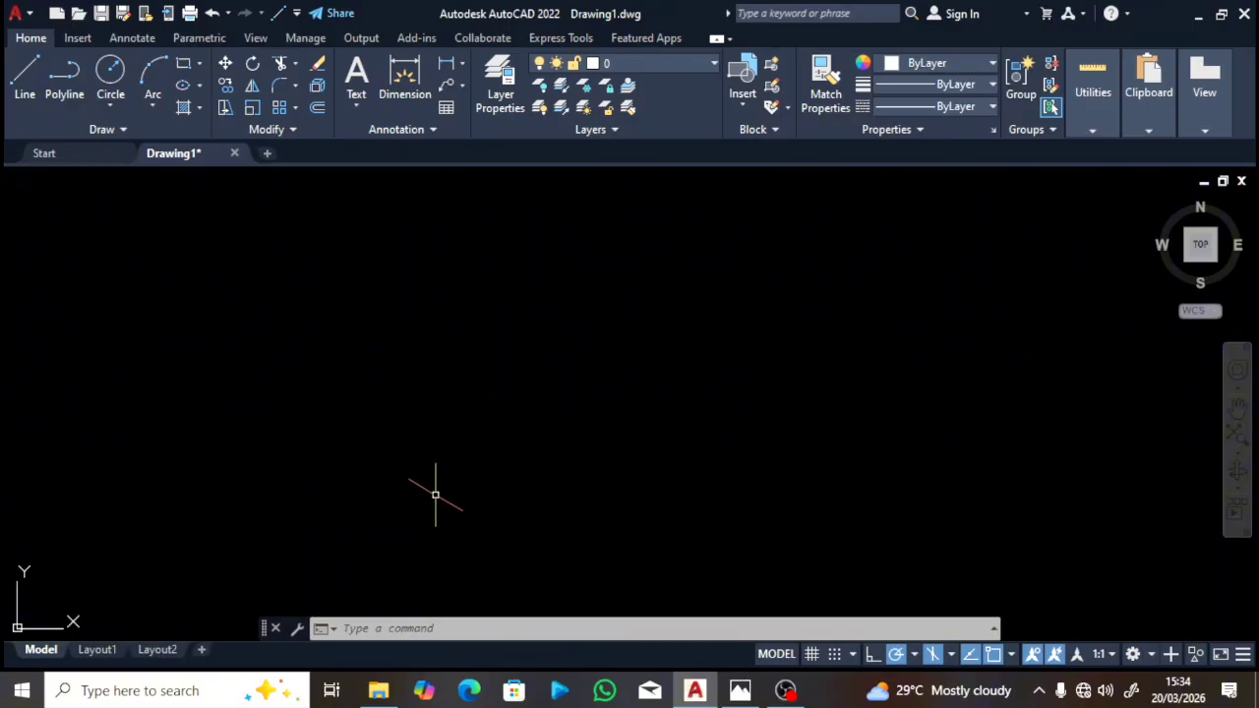
{"action": "left_click", "coordinate": [25, 89]}
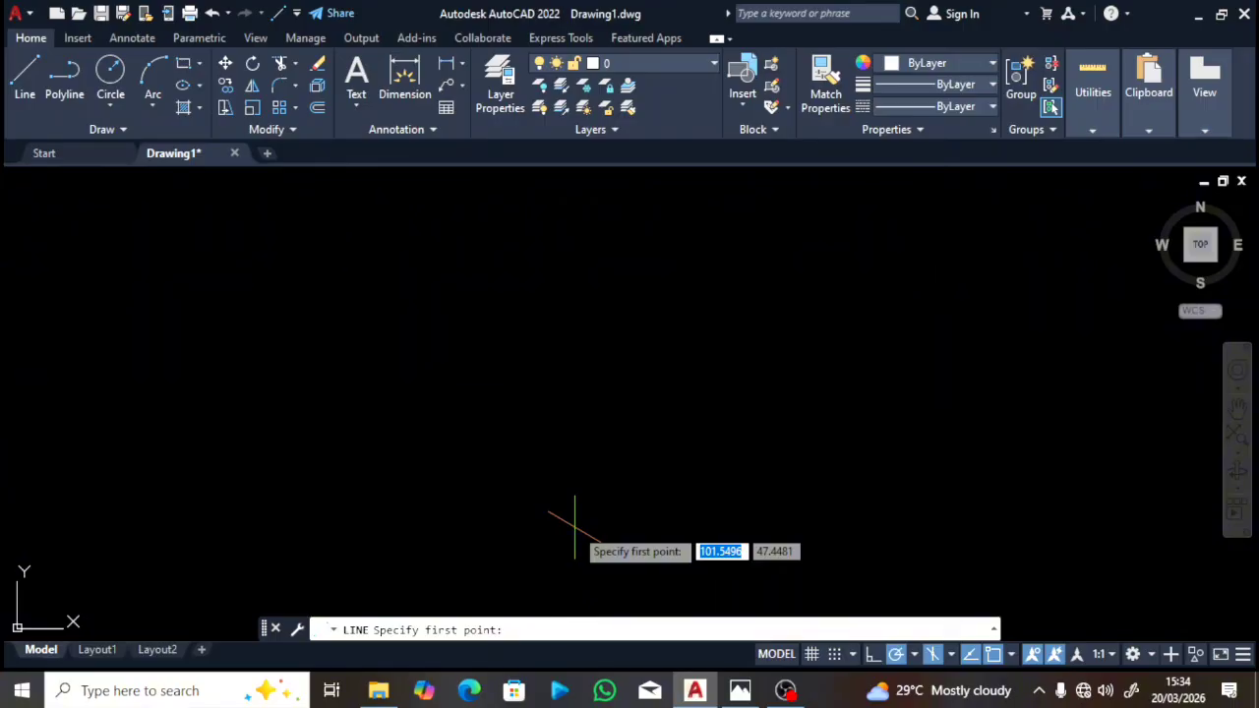
{"action": "left_click", "coordinate": [740, 692]}
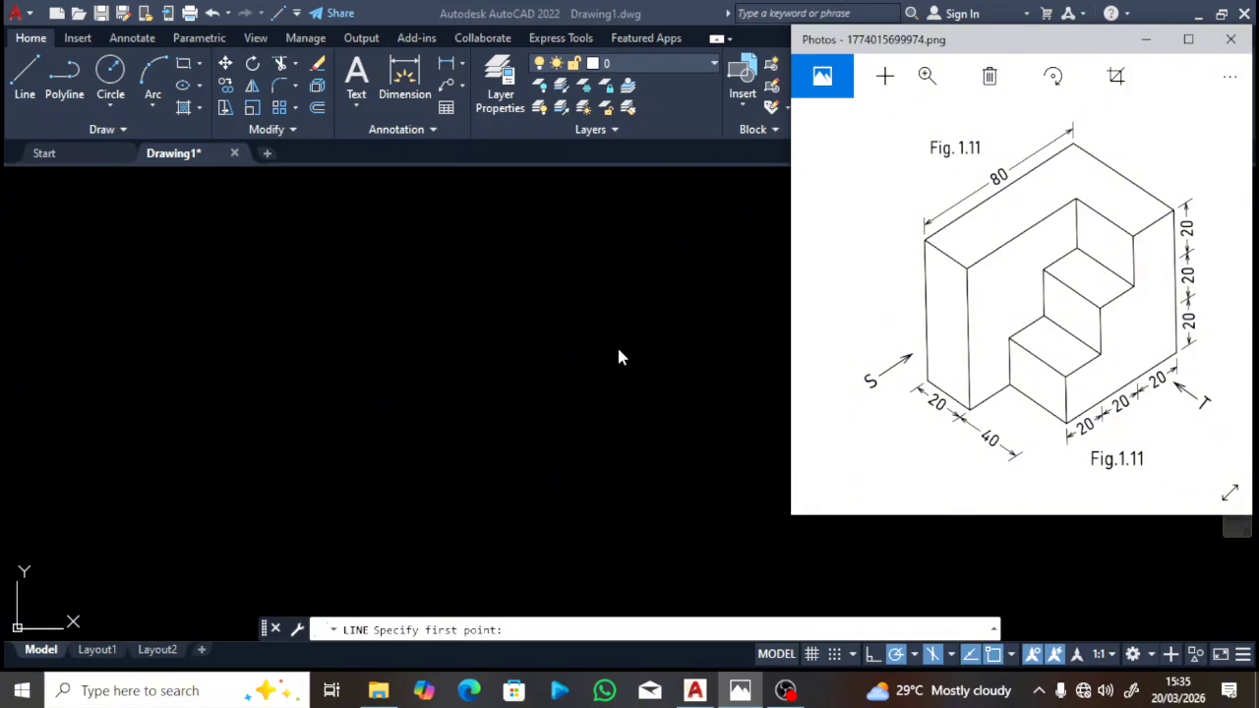
Step: Draw the block's first 20-unit edge rising at 30° from the starting corner
{"action": "left_click", "coordinate": [529, 481]}
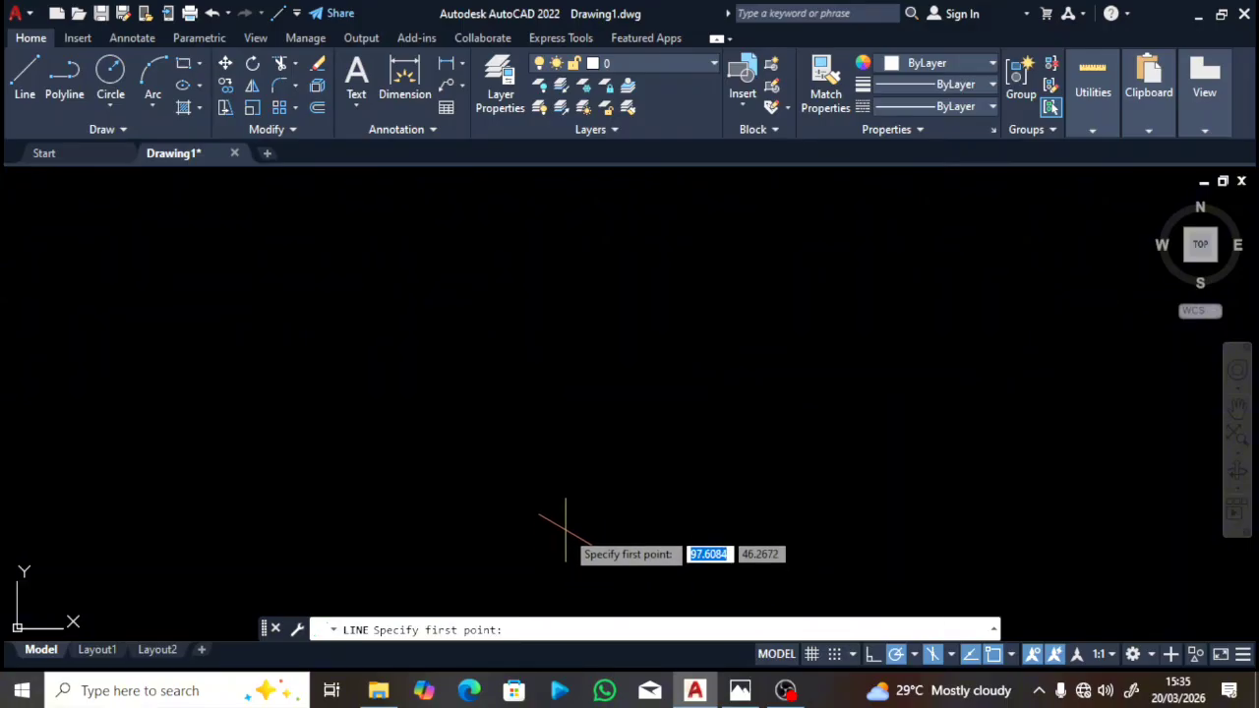
{"action": "left_click", "coordinate": [557, 519]}
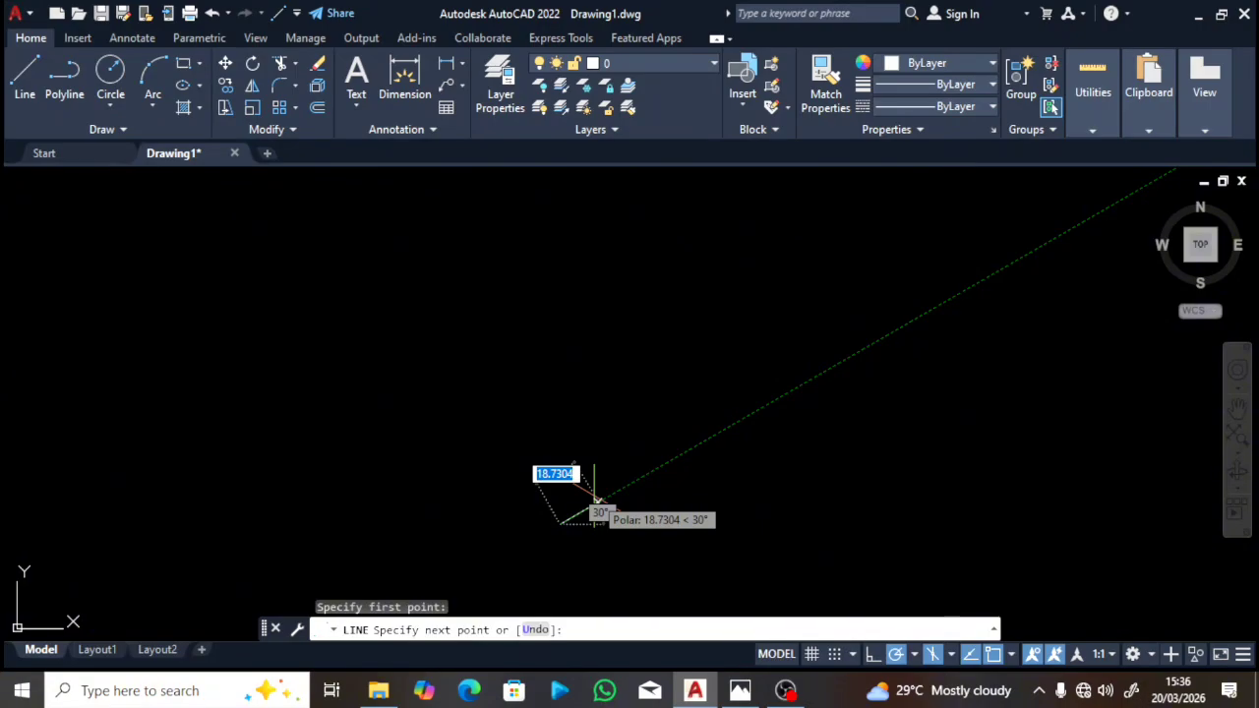
{"action": "type", "text": "20"}
{"action": "key", "text": "Return"}
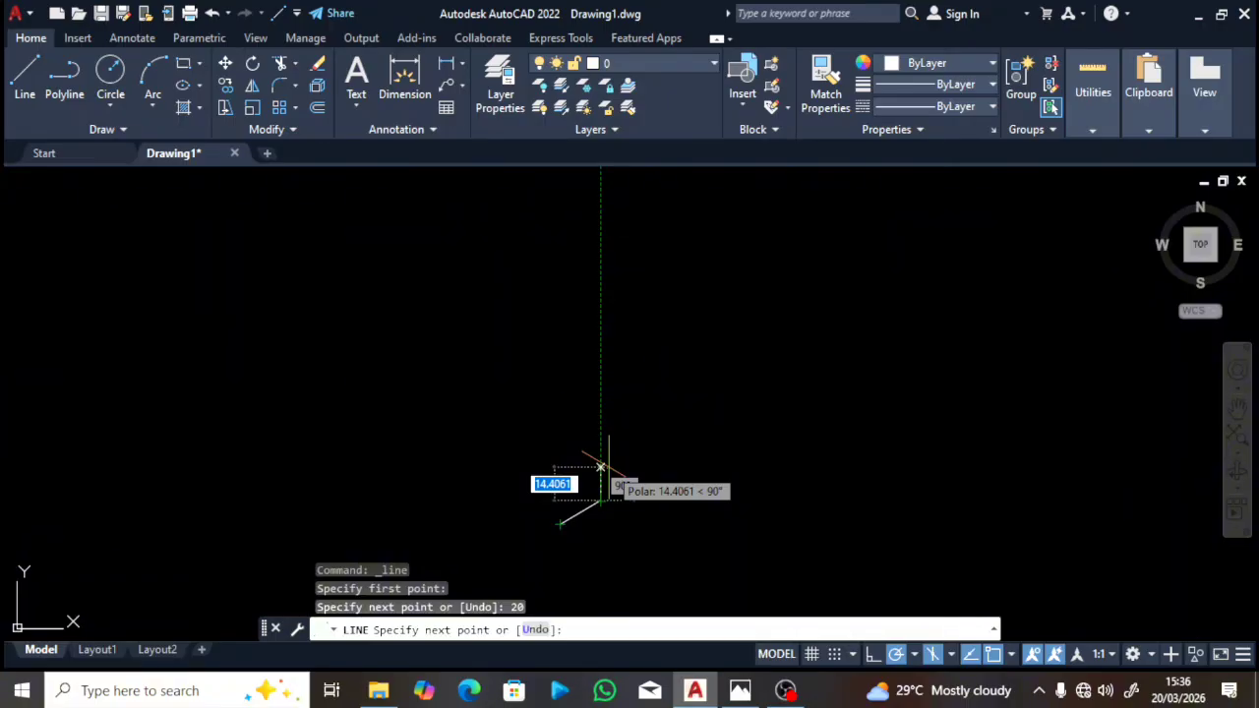
{"action": "key", "text": "Escape"}
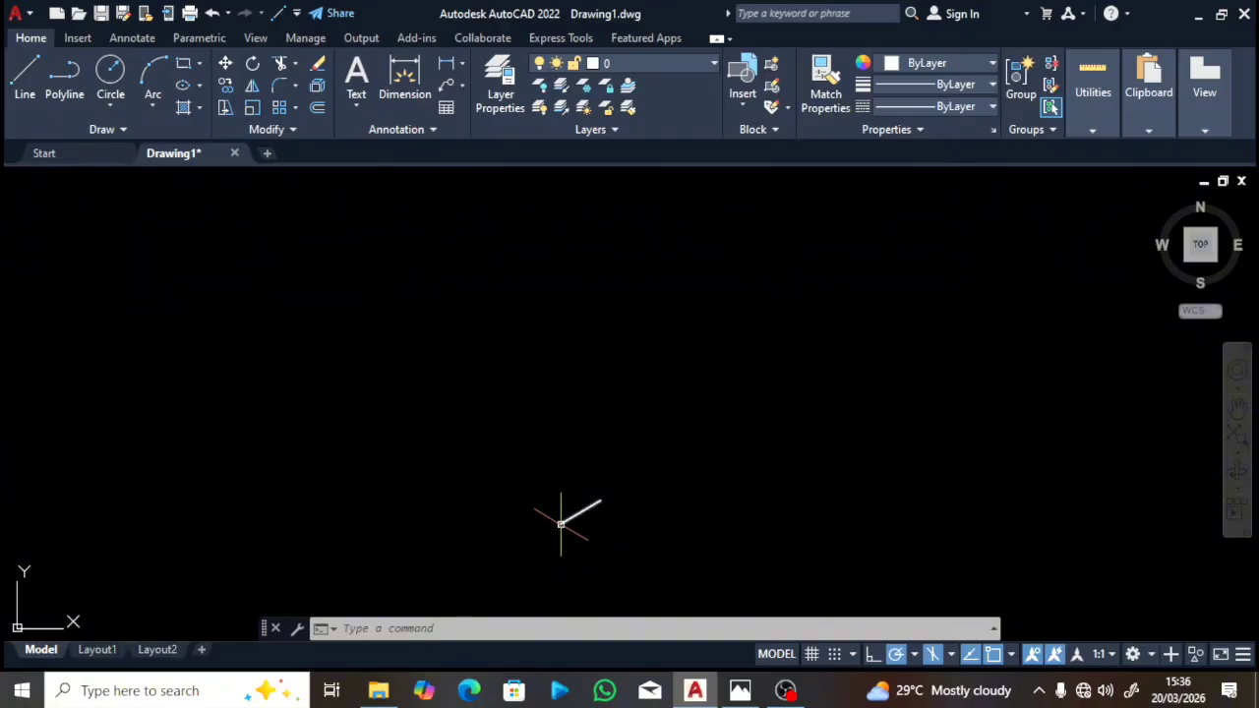
Step: Draw a 60-unit vertical edge up from the corner
{"action": "type", "text": "l"}
{"action": "key", "text": "Return"}
{"action": "type", "text": "60"}
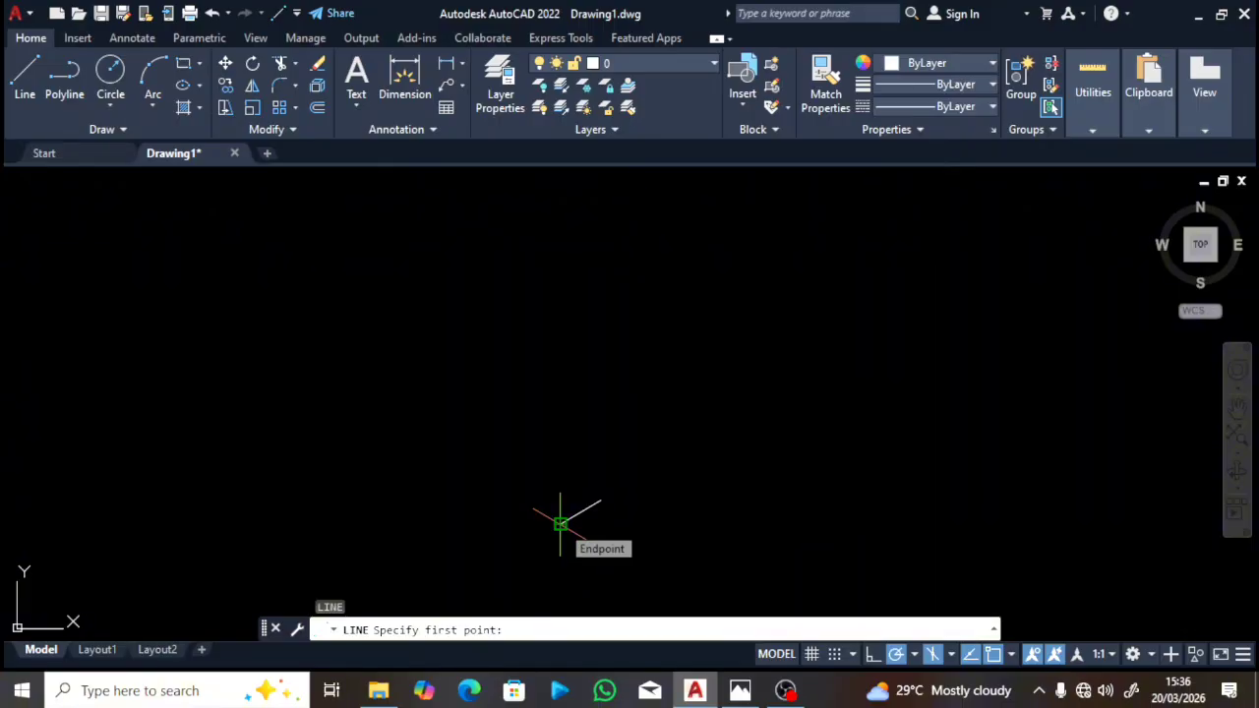
{"action": "key", "text": "Return"}
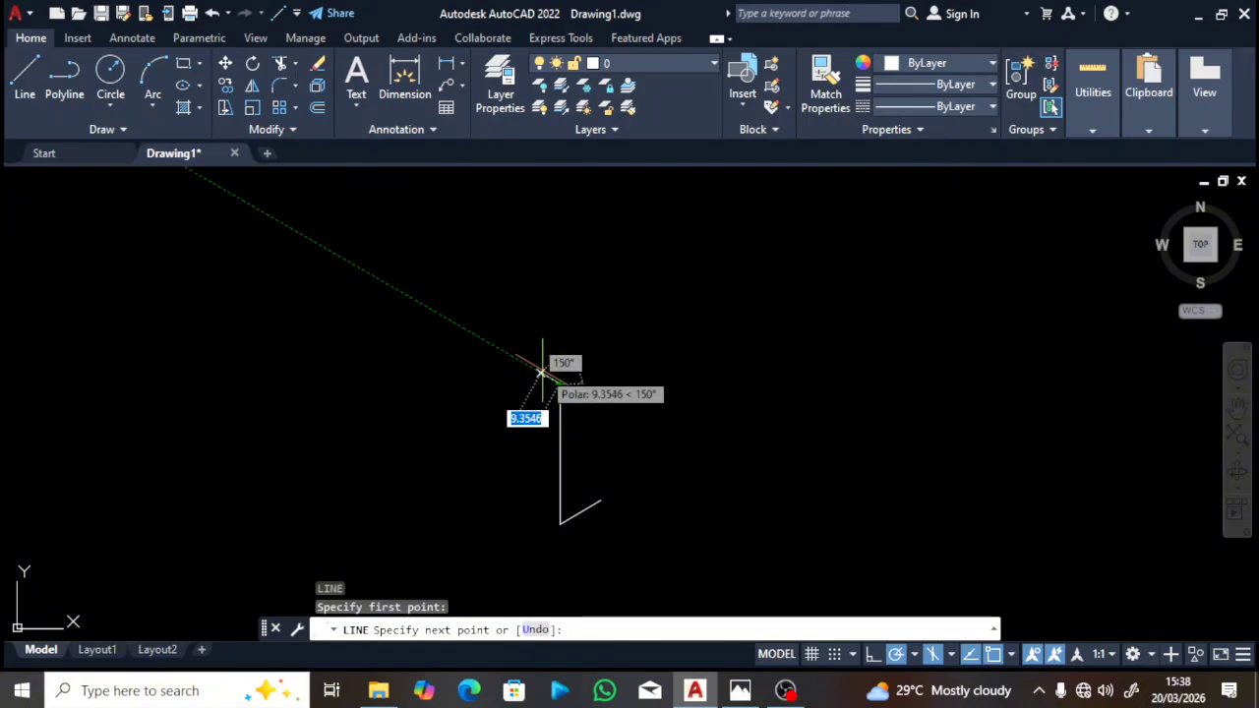
{"action": "key", "text": "Escape"}
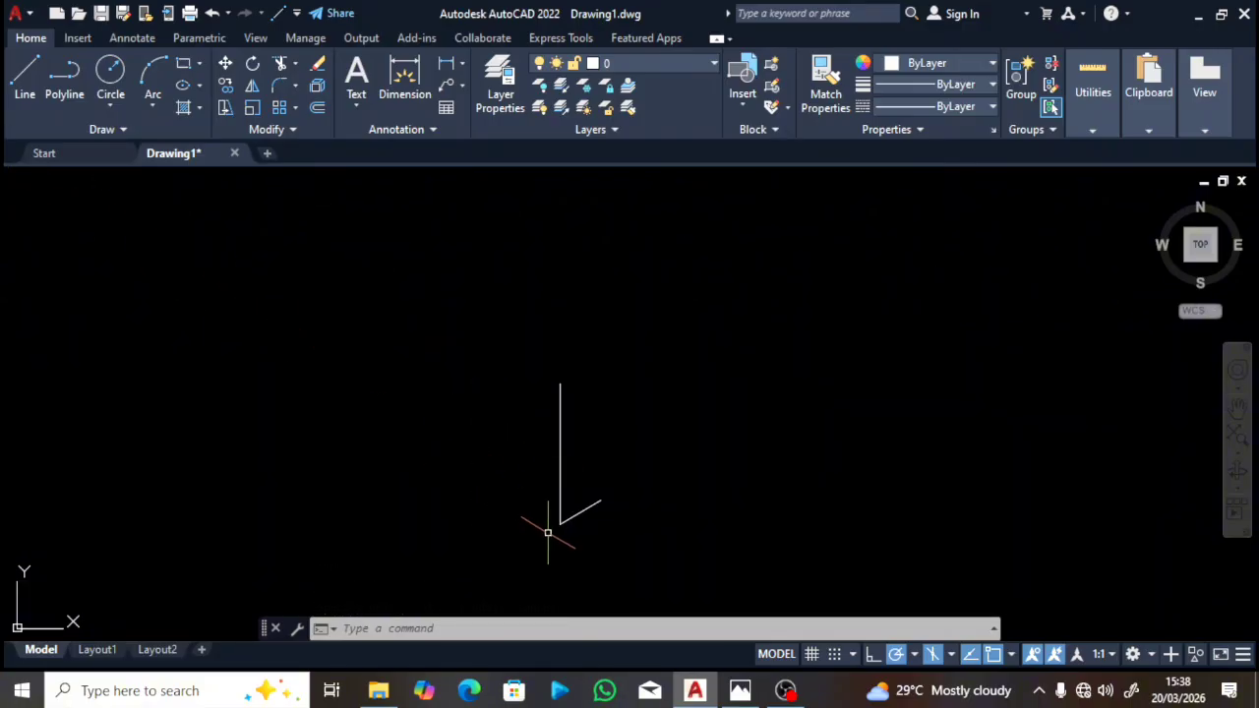
Step: Draw a 20-unit line at 150° from the bottom corner
{"action": "type", "text": "l"}
{"action": "key", "text": "Return"}
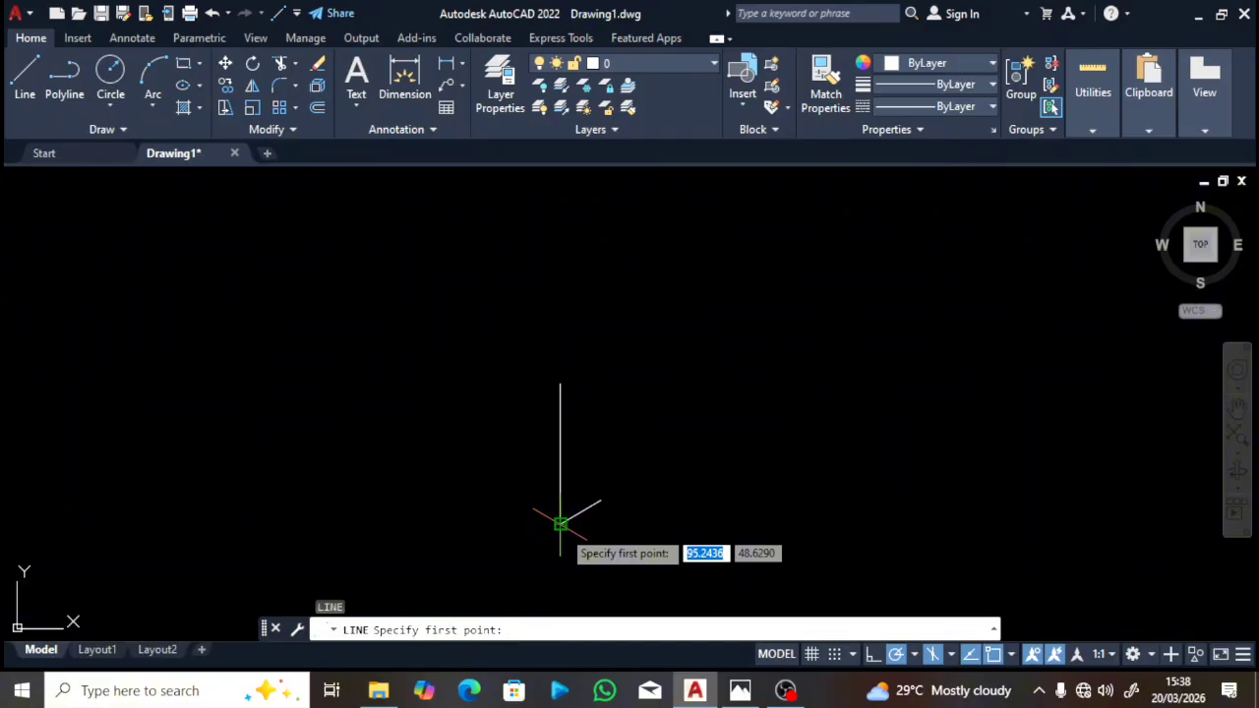
{"action": "left_click", "coordinate": [560, 523]}
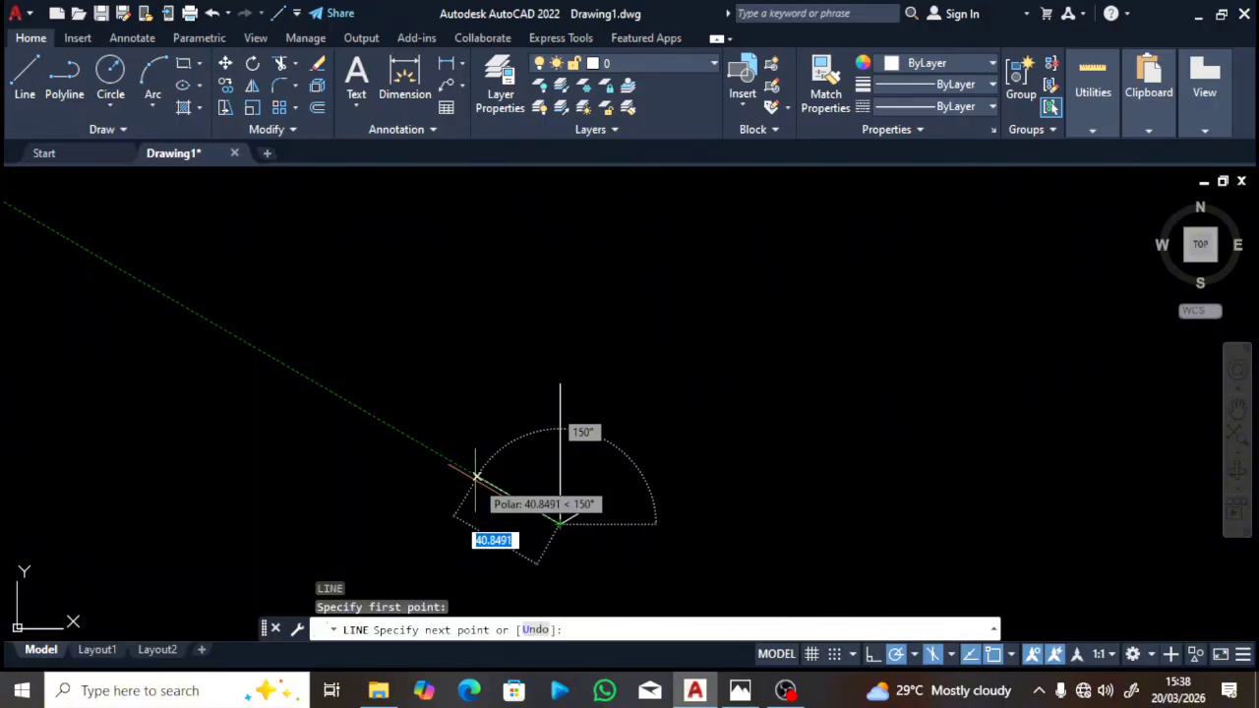
{"action": "type", "text": "20"}
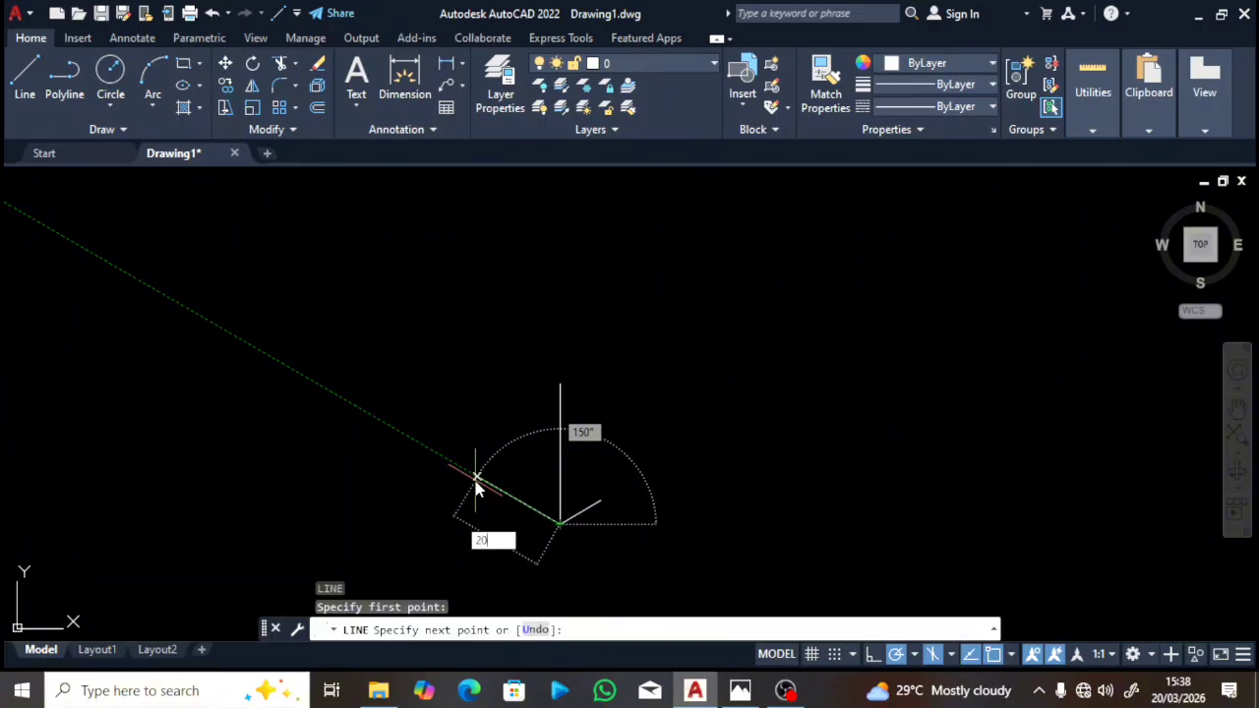
{"action": "key", "text": "Return"}
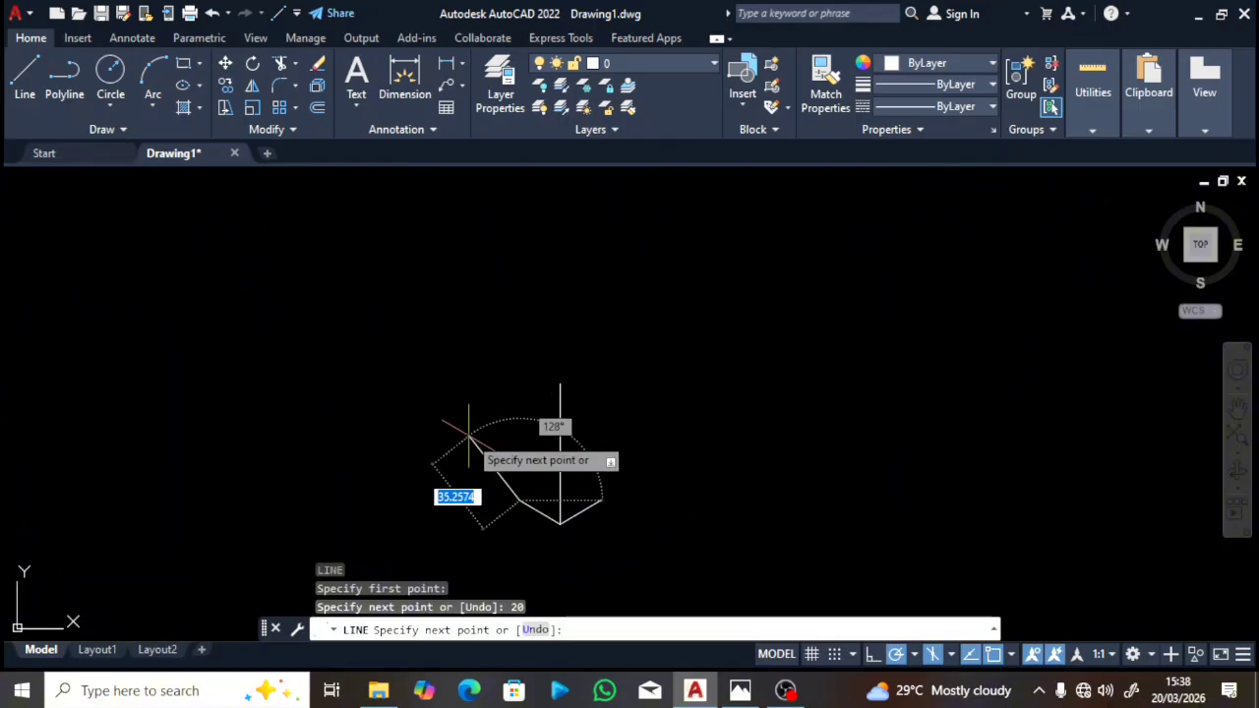
{"action": "key", "text": "Escape"}
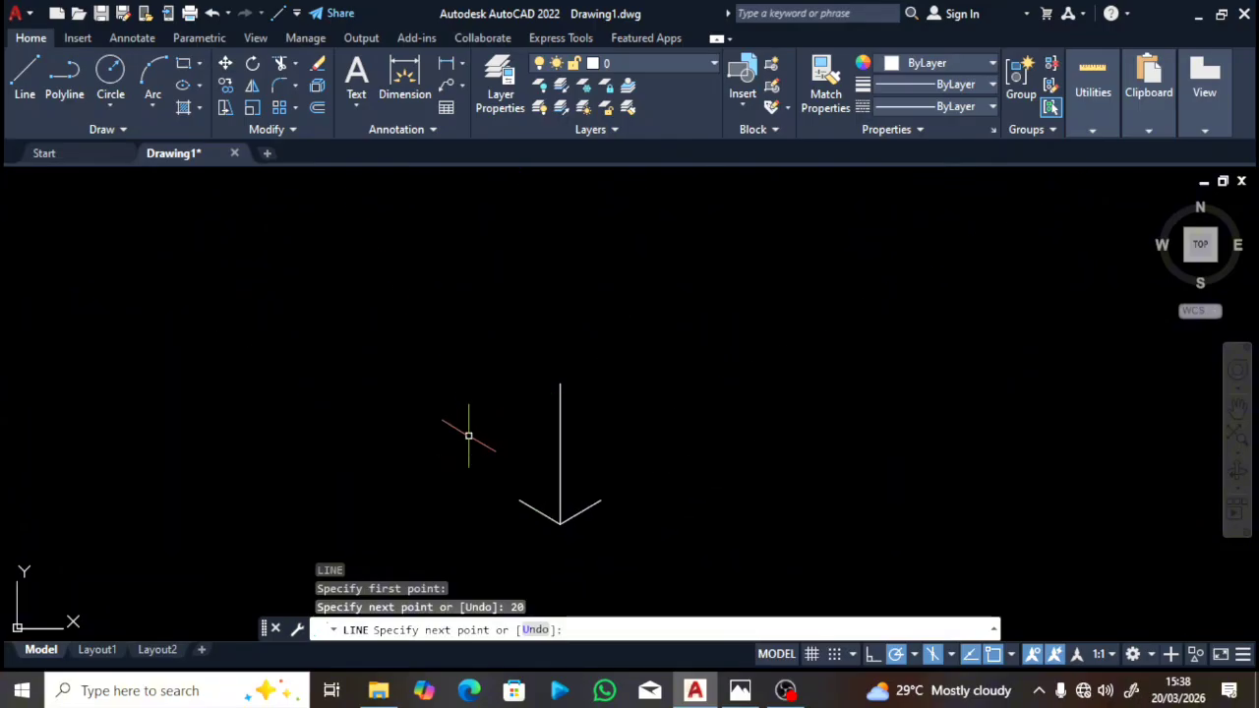
{"action": "left_click", "coordinate": [740, 691]}
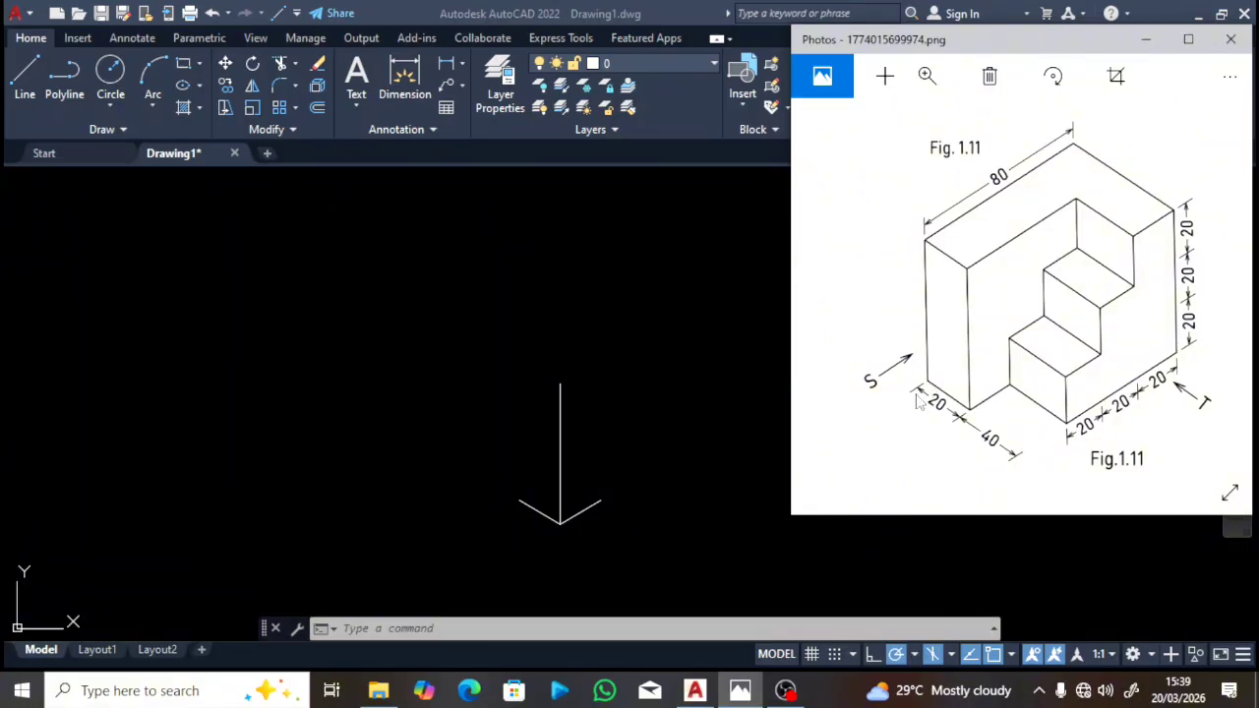
{"action": "left_click", "coordinate": [536, 554]}
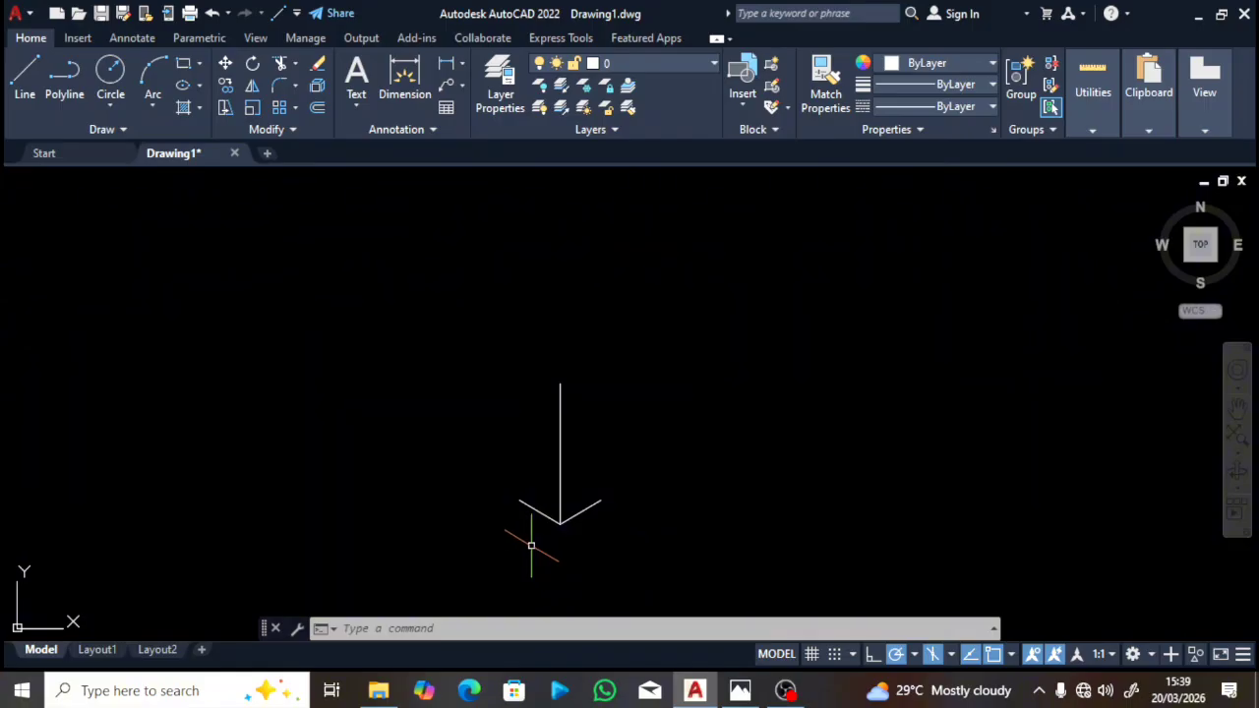
Step: Draw a 20-unit top edge at 150° from the vertical's top, closing down to the lower line's end
{"action": "left_click", "coordinate": [17, 84]}
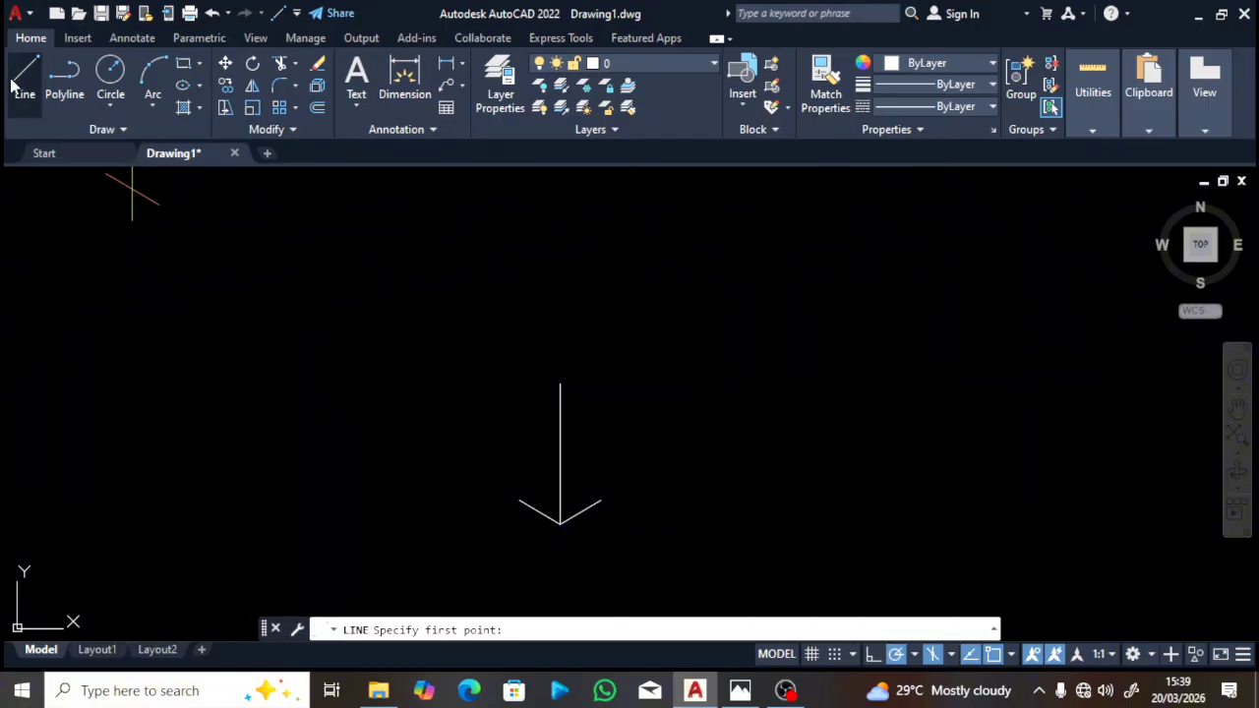
{"action": "left_click", "coordinate": [560, 385]}
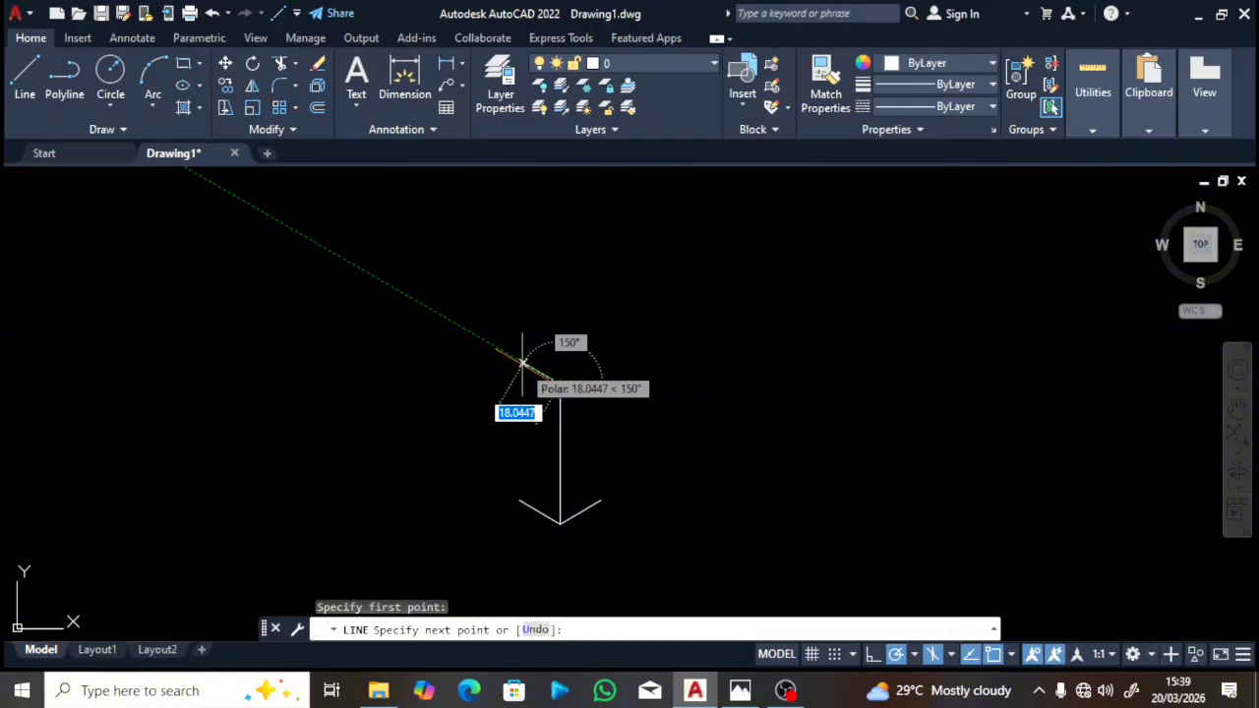
{"action": "type", "text": "2"}
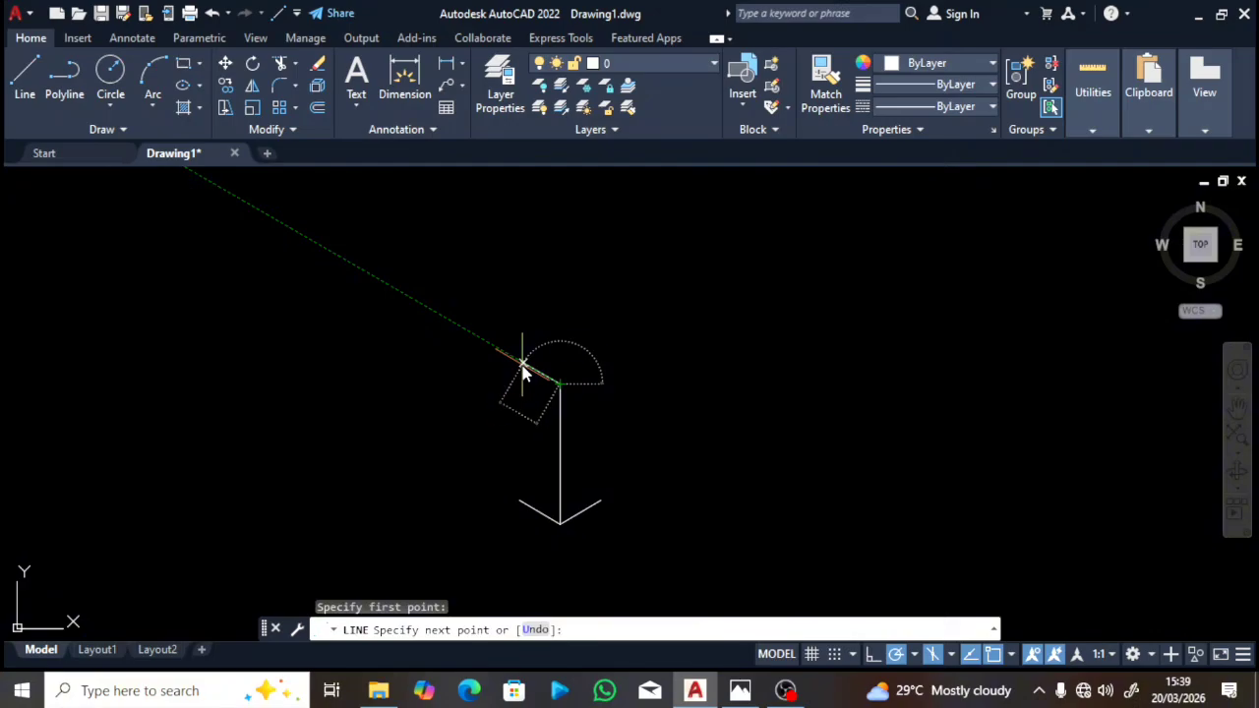
{"action": "key", "text": "Return"}
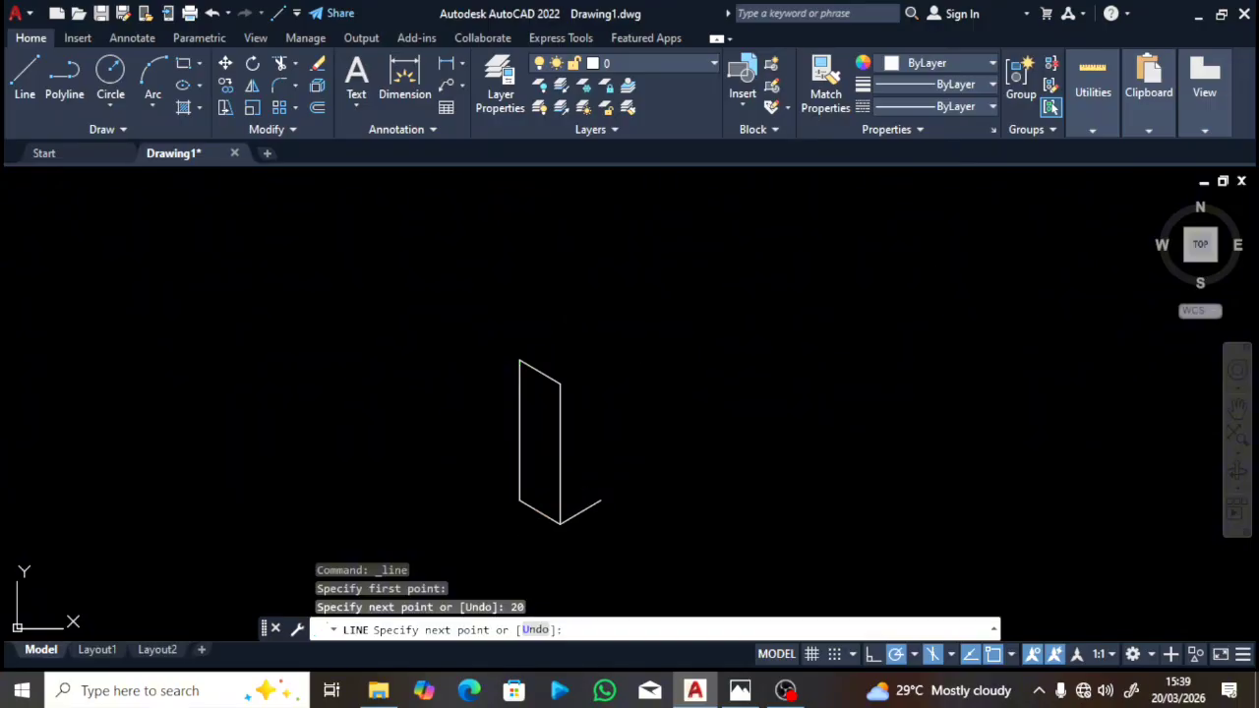
{"action": "left_click", "coordinate": [520, 501]}
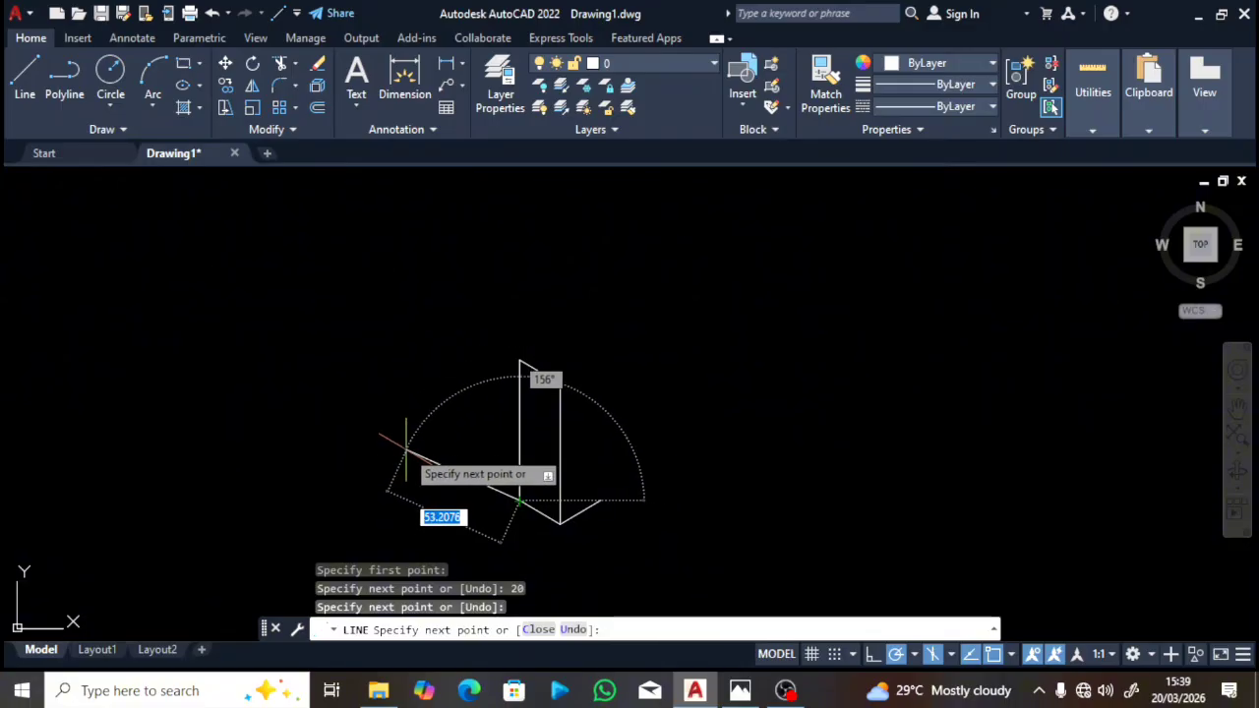
{"action": "key", "text": "Escape"}
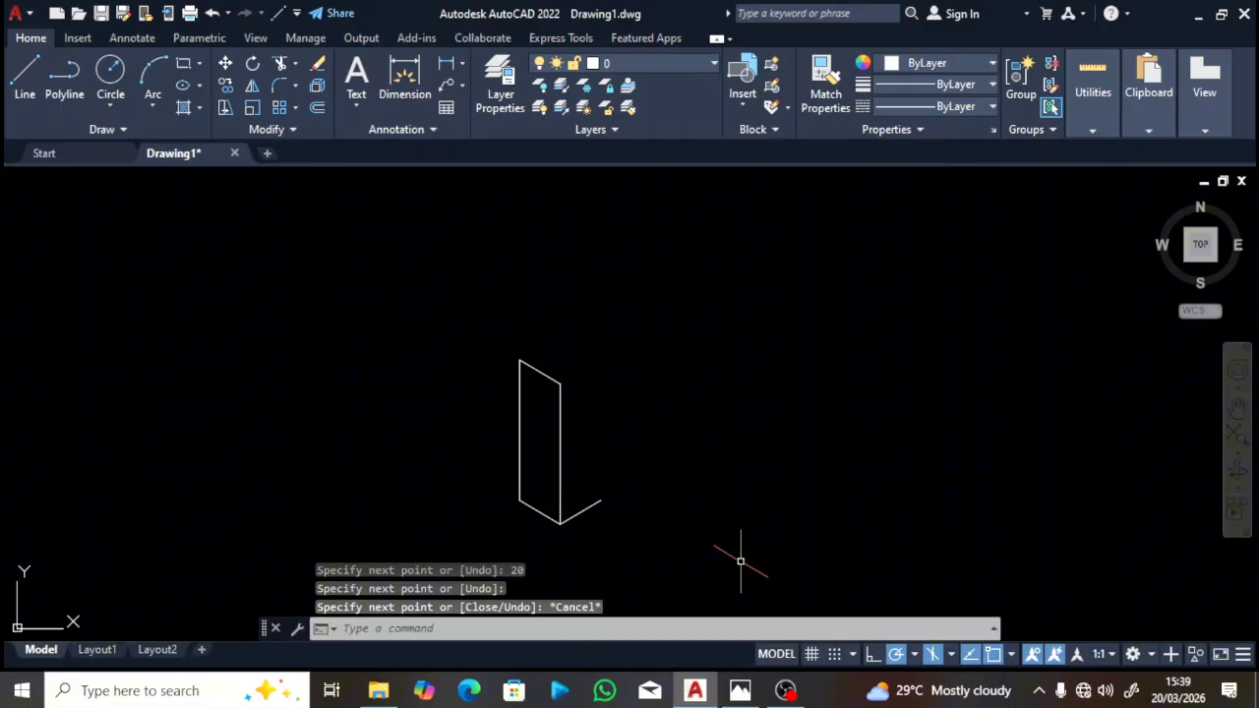
{"action": "left_click", "coordinate": [740, 690]}
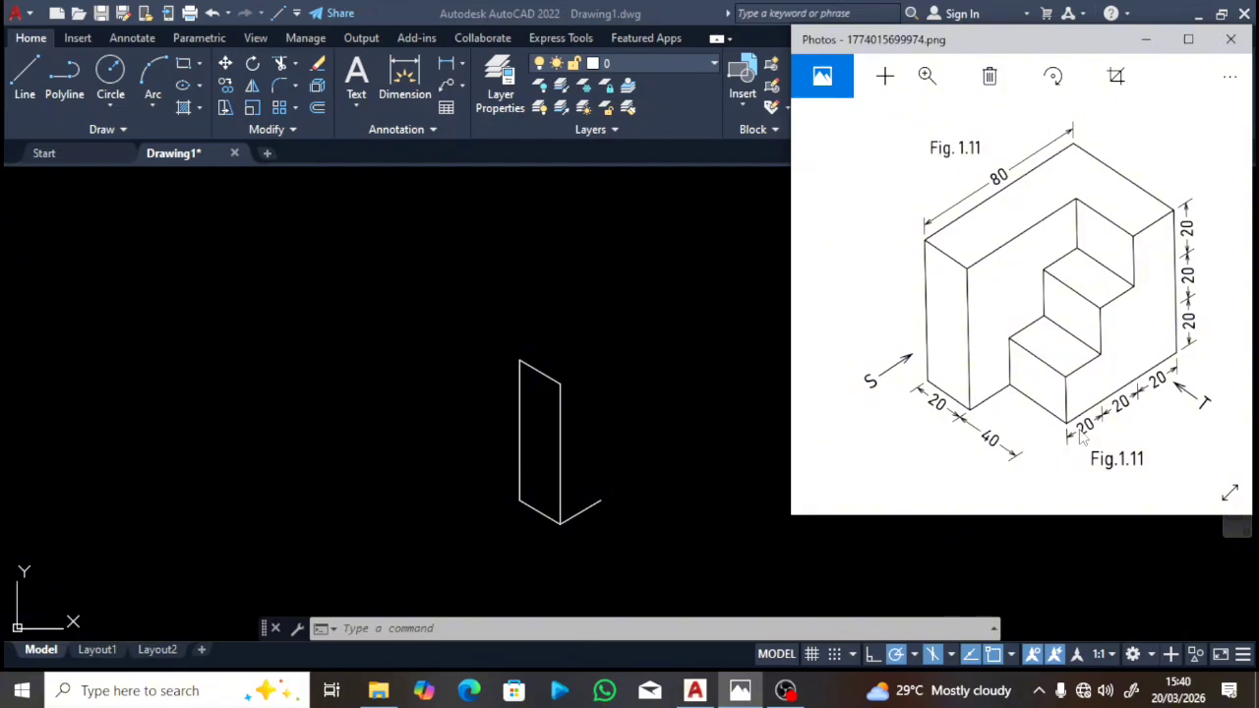
{"action": "left_click", "coordinate": [564, 484]}
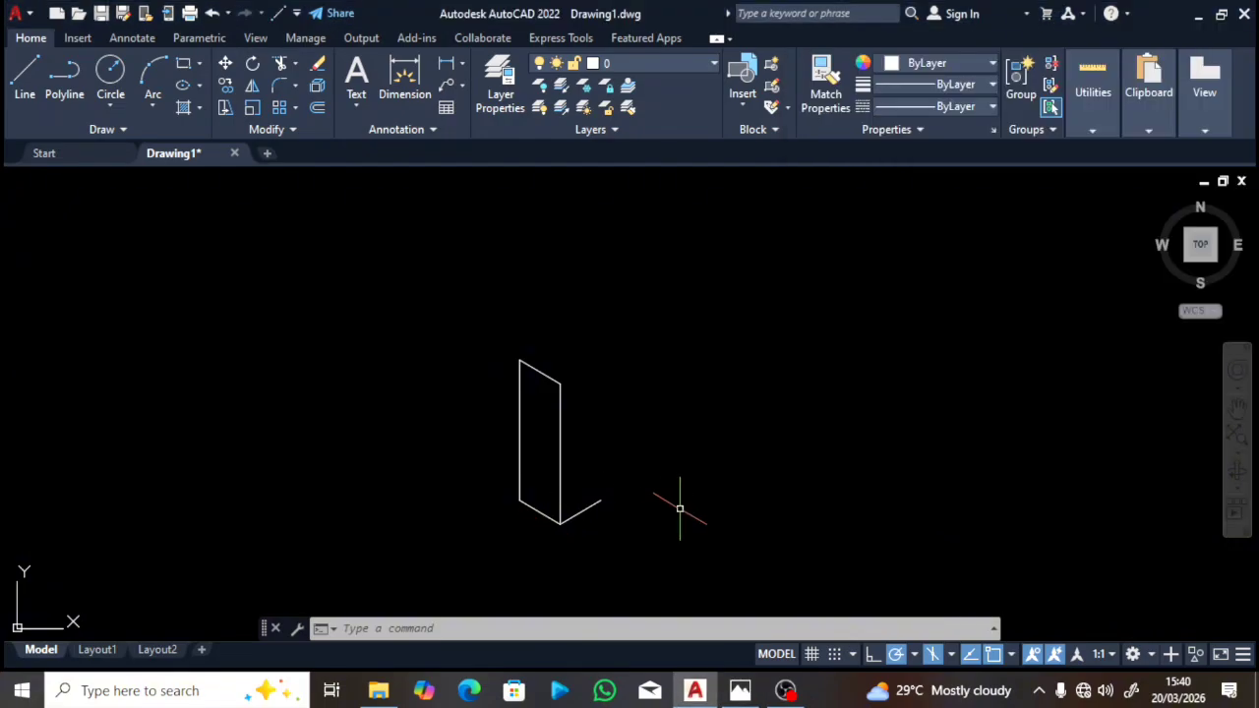
Step: Draw a 40-unit line at 330° from the end of the short 30° line
{"action": "type", "text": "l"}
{"action": "key", "text": "Return"}
{"action": "left_click", "coordinate": [602, 504]}
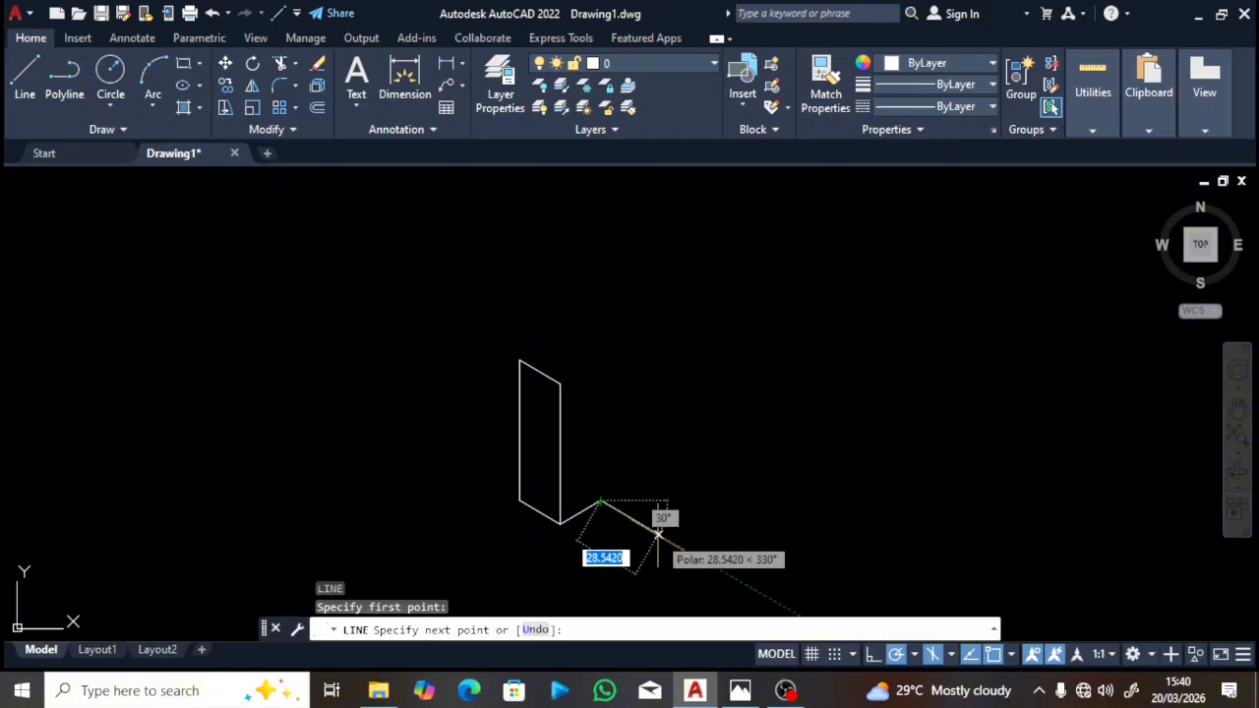
{"action": "type", "text": "40"}
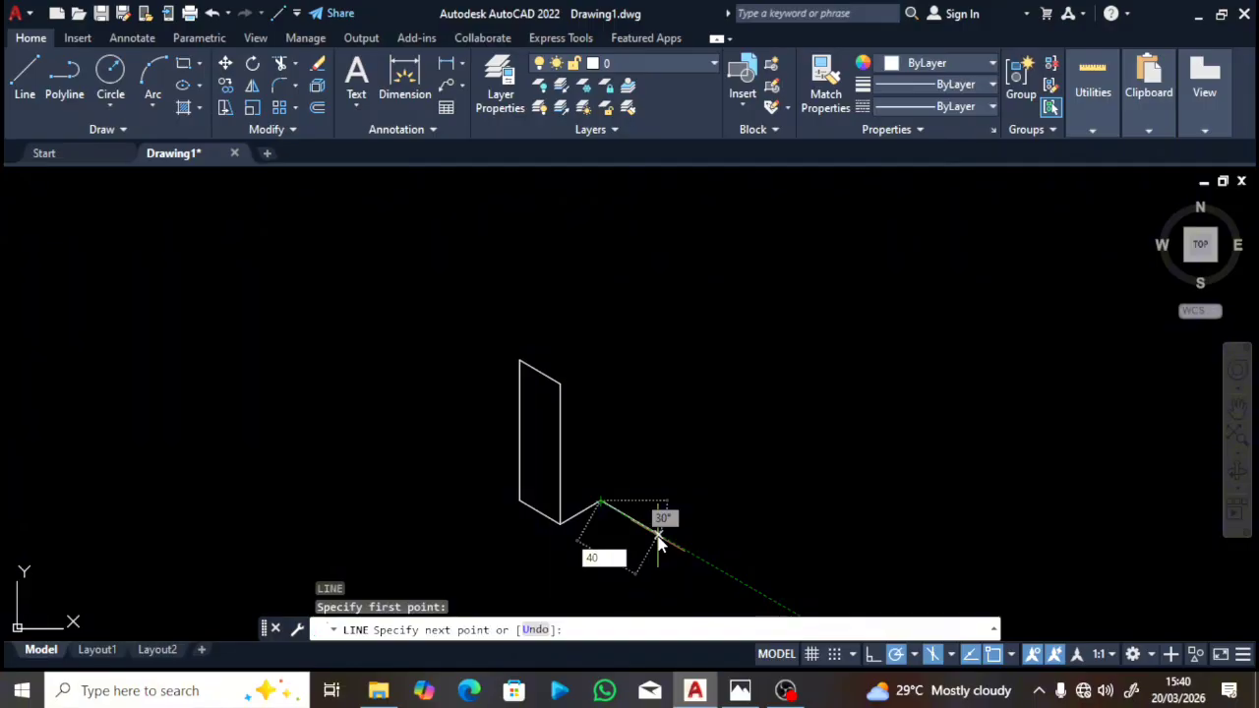
{"action": "key", "text": "Return"}
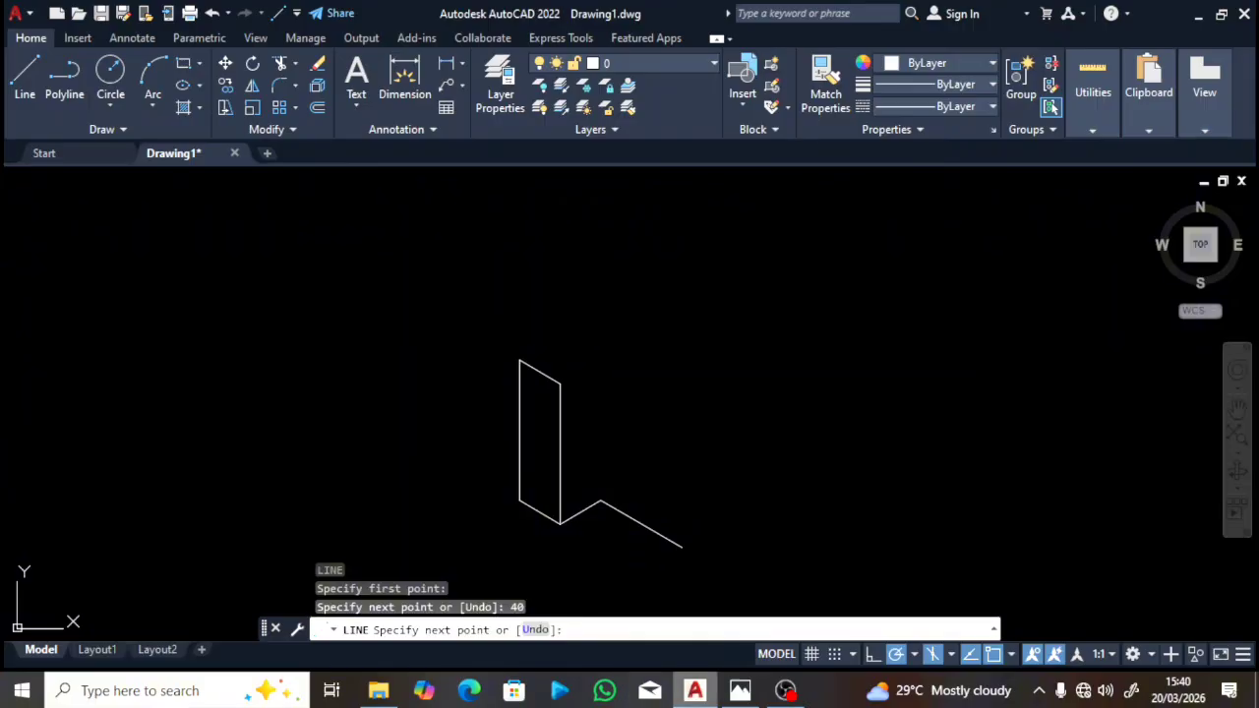
{"action": "key", "text": "Escape"}
Step: Compare with the Fig. 1.11 reference and restart LINE, discarding a misplaced start point
{"action": "left_click", "coordinate": [740, 691]}
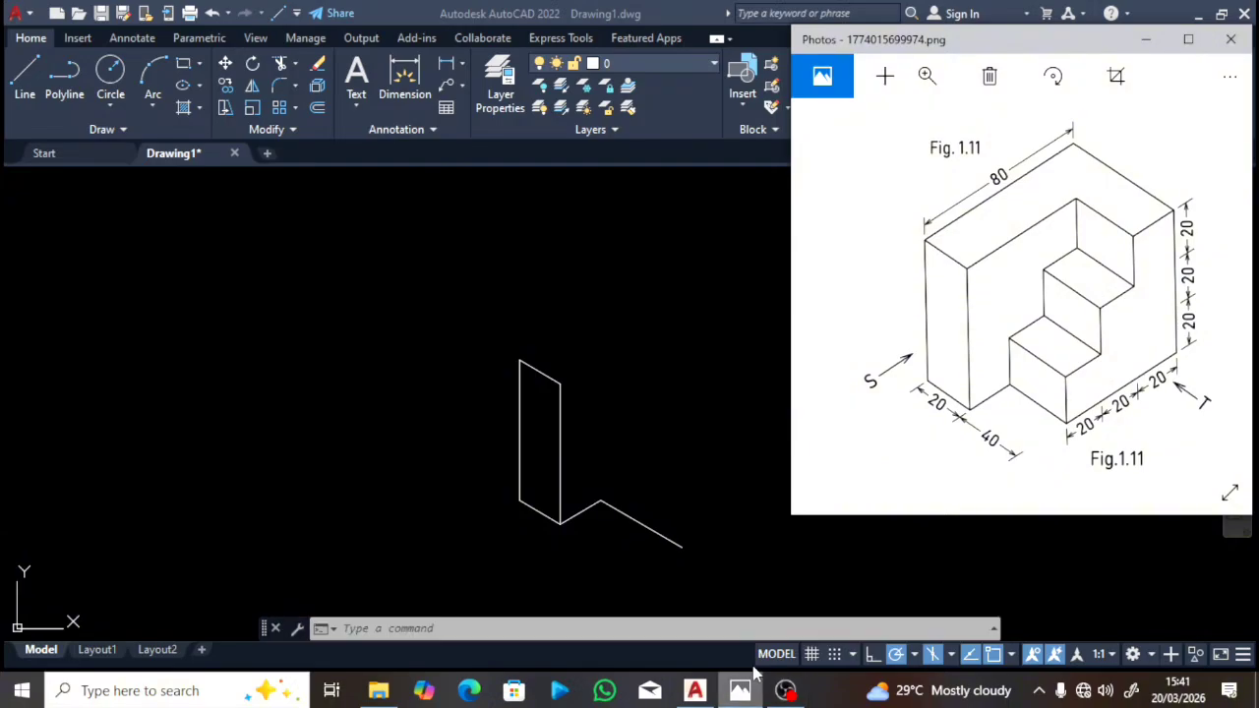
{"action": "left_click", "coordinate": [623, 582]}
{"action": "key", "text": "Escape"}
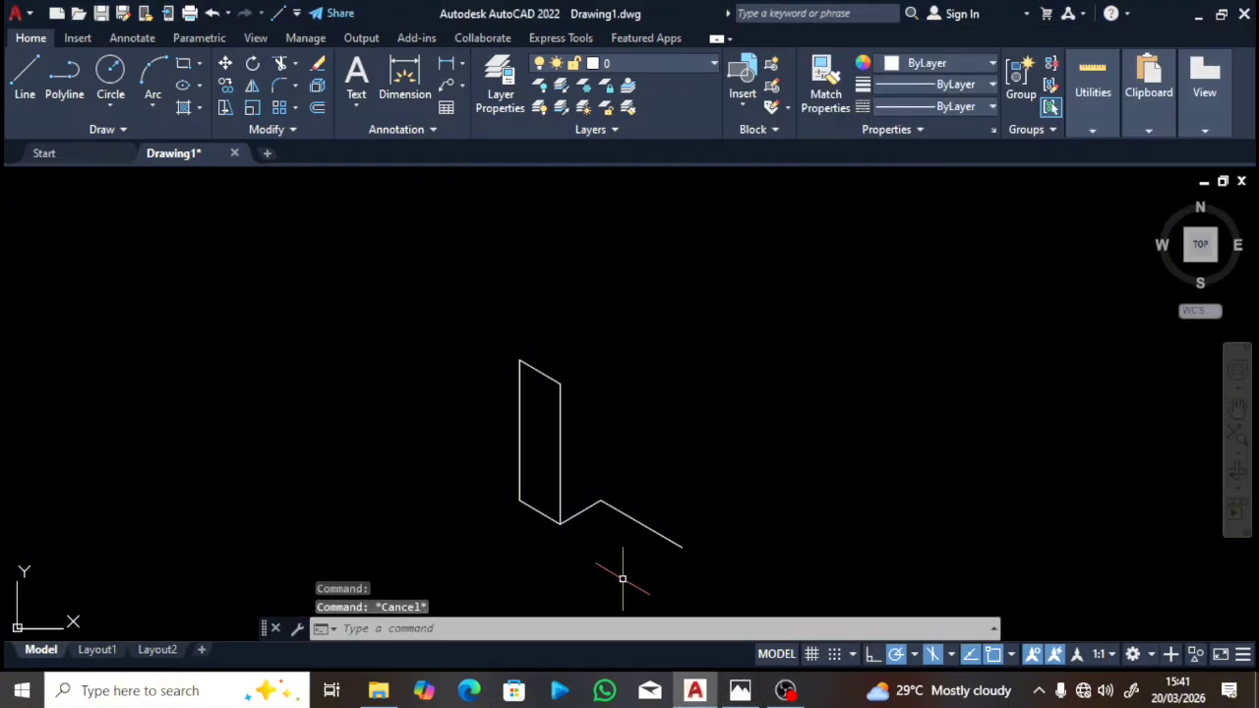
{"action": "type", "text": "l"}
{"action": "key", "text": "Return"}
{"action": "left_click", "coordinate": [693, 547]}
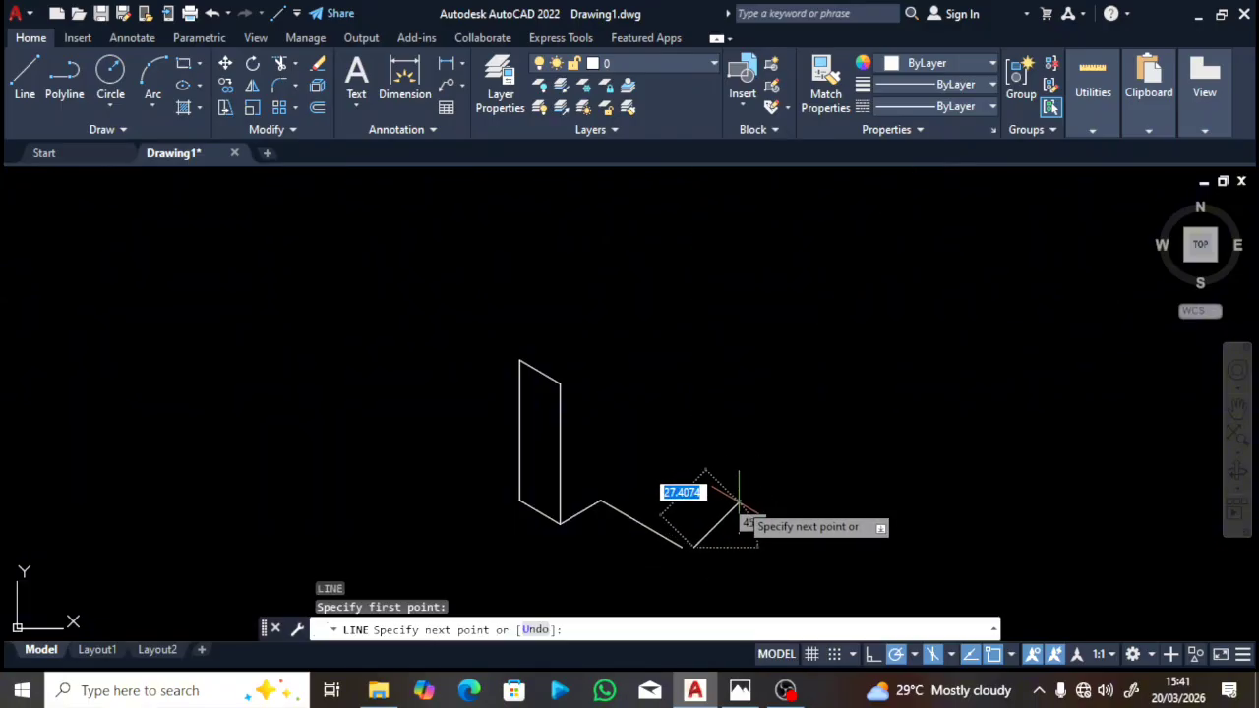
{"action": "key", "text": "Escape"}
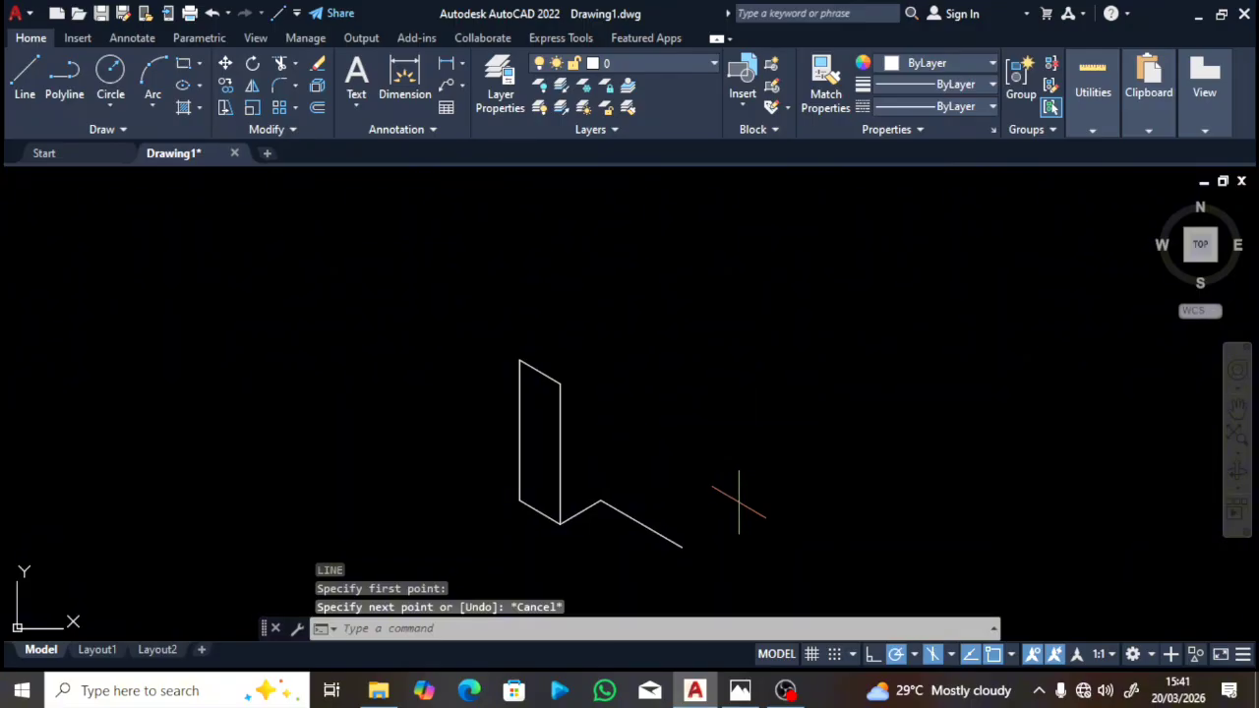
{"action": "key", "text": "Return"}
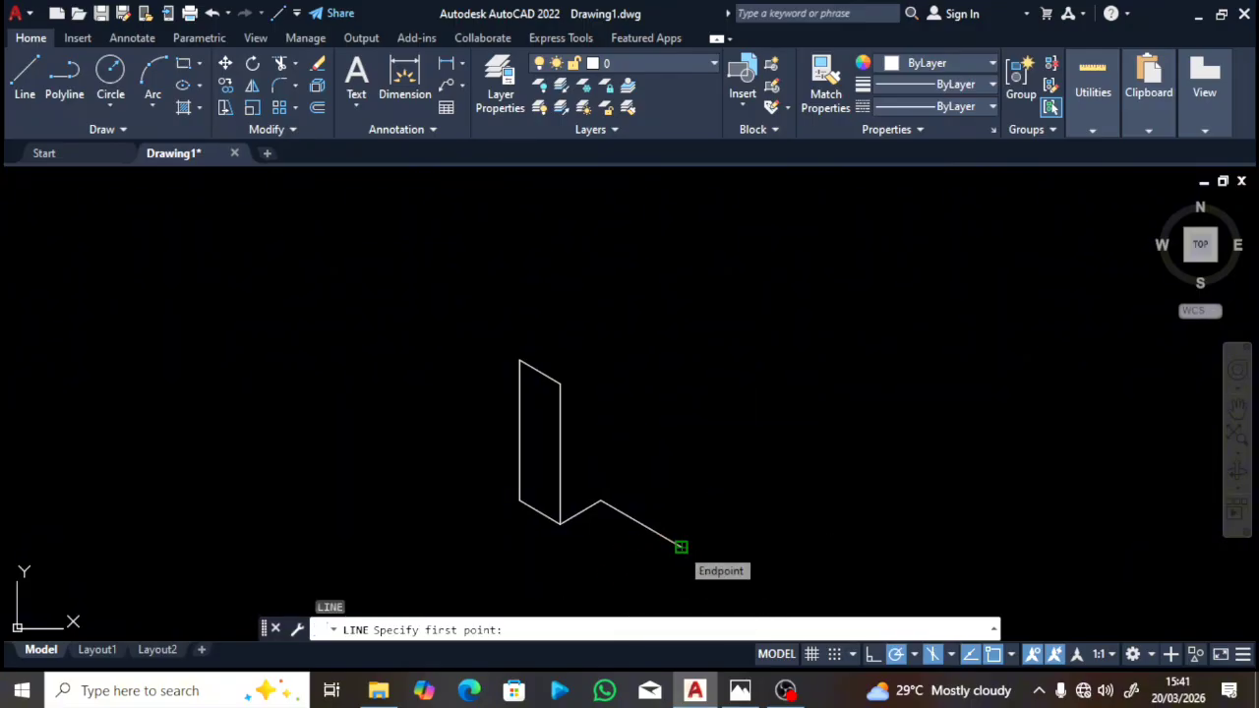
Step: From the 40-unit edge's end, draw a 60-unit line at 30° and a 60-unit vertical edge
{"action": "left_click", "coordinate": [681, 546]}
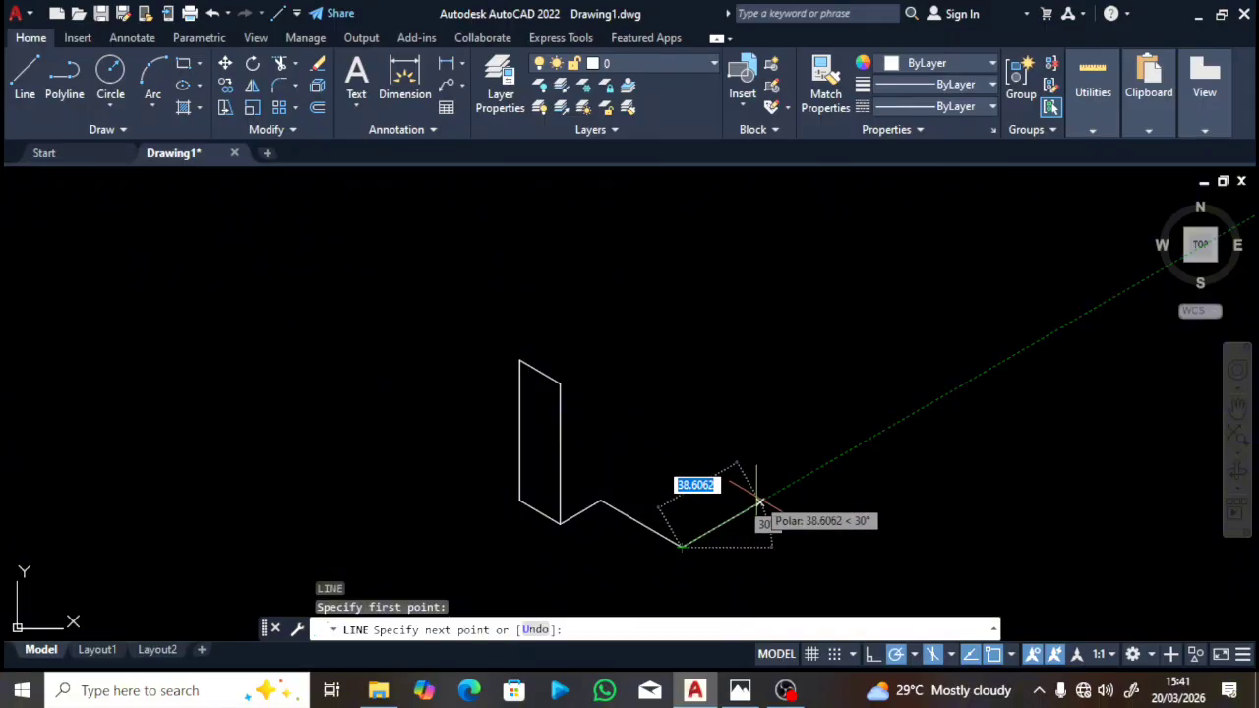
{"action": "type", "text": "60"}
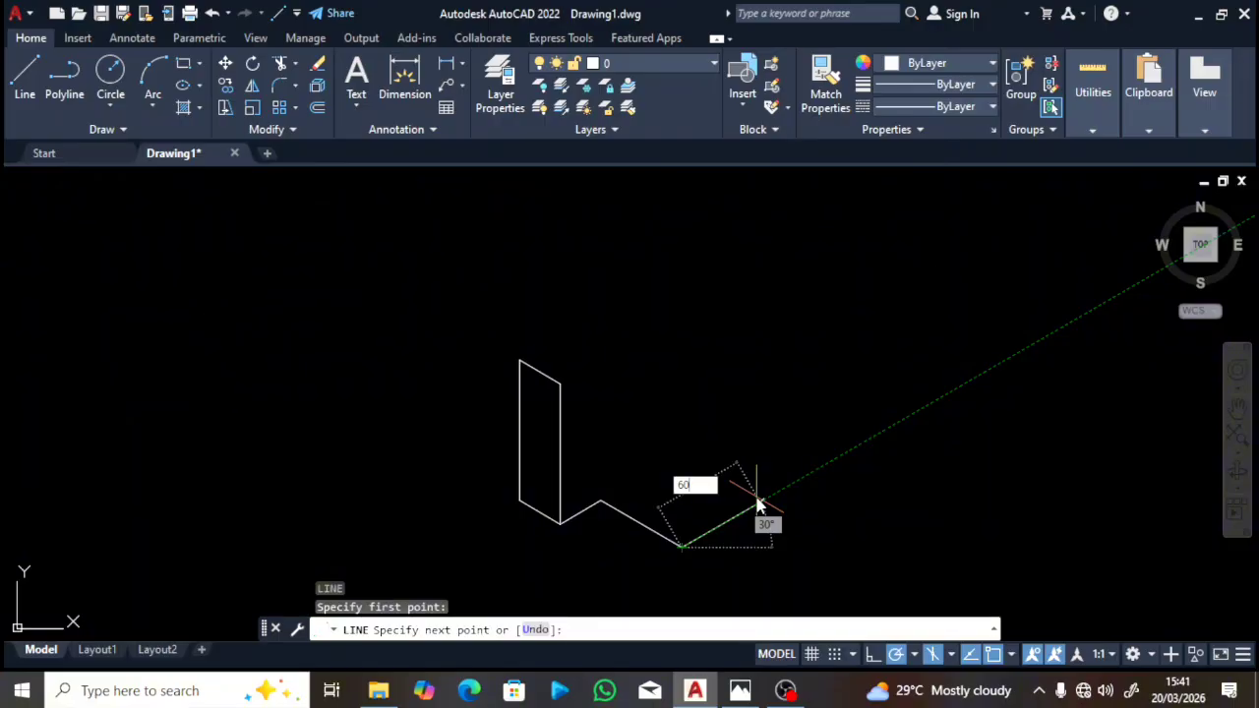
{"action": "key", "text": "Return"}
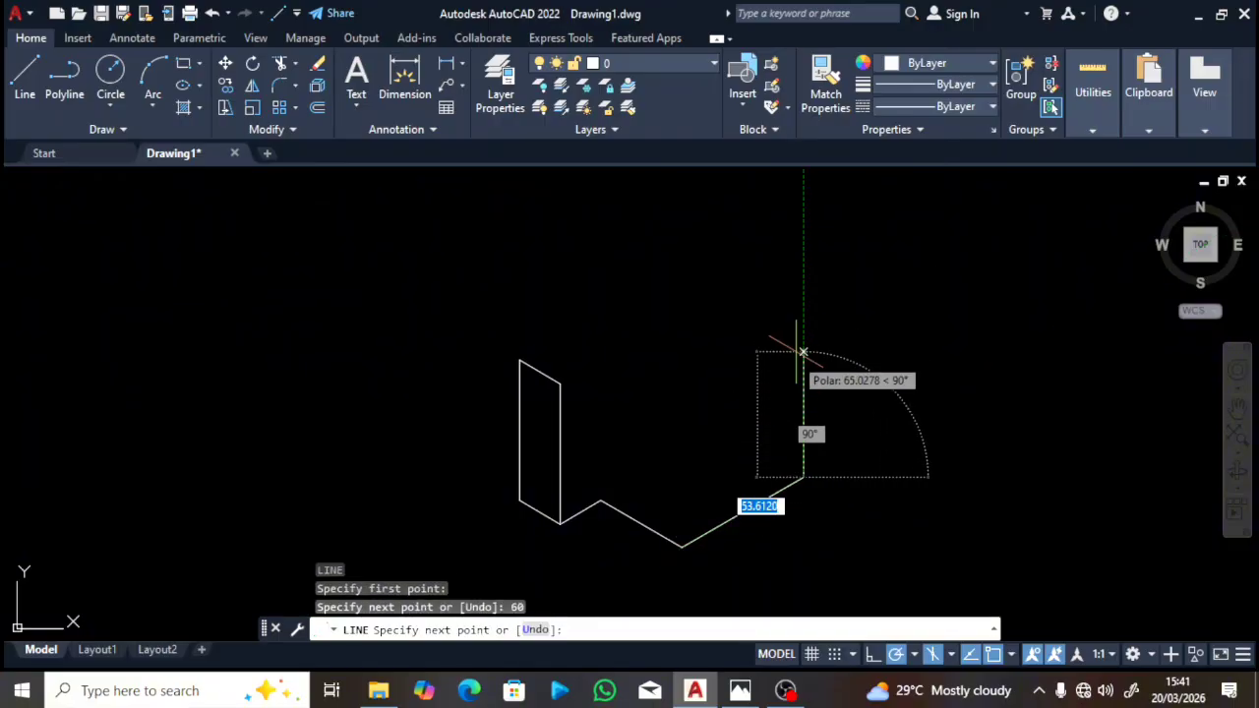
{"action": "left_click", "coordinate": [740, 694]}
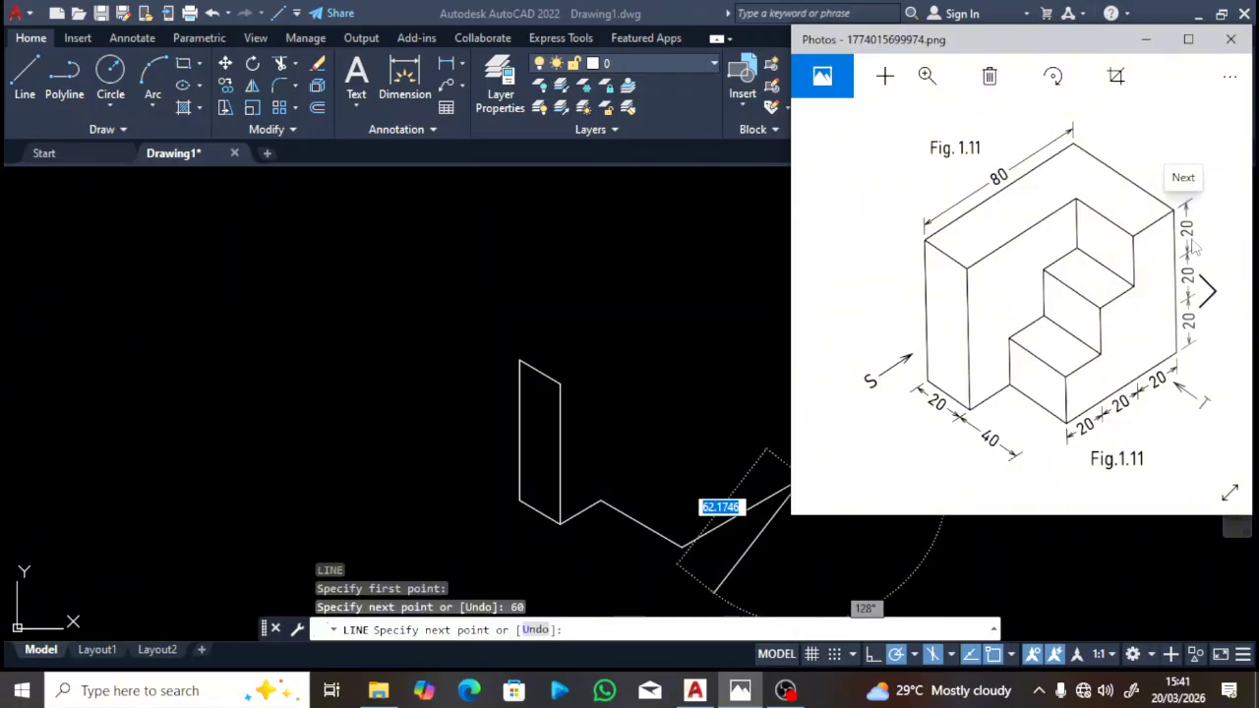
{"action": "left_click", "coordinate": [726, 568]}
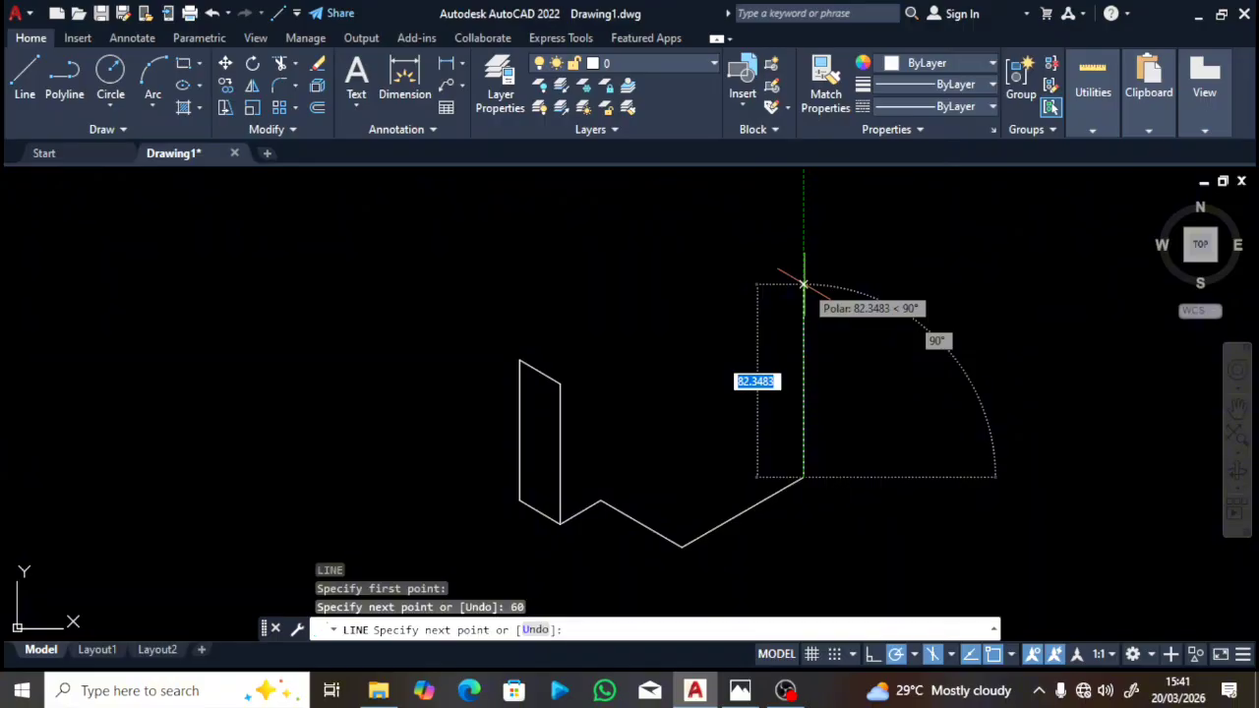
{"action": "type", "text": "60"}
{"action": "key", "text": "Return"}
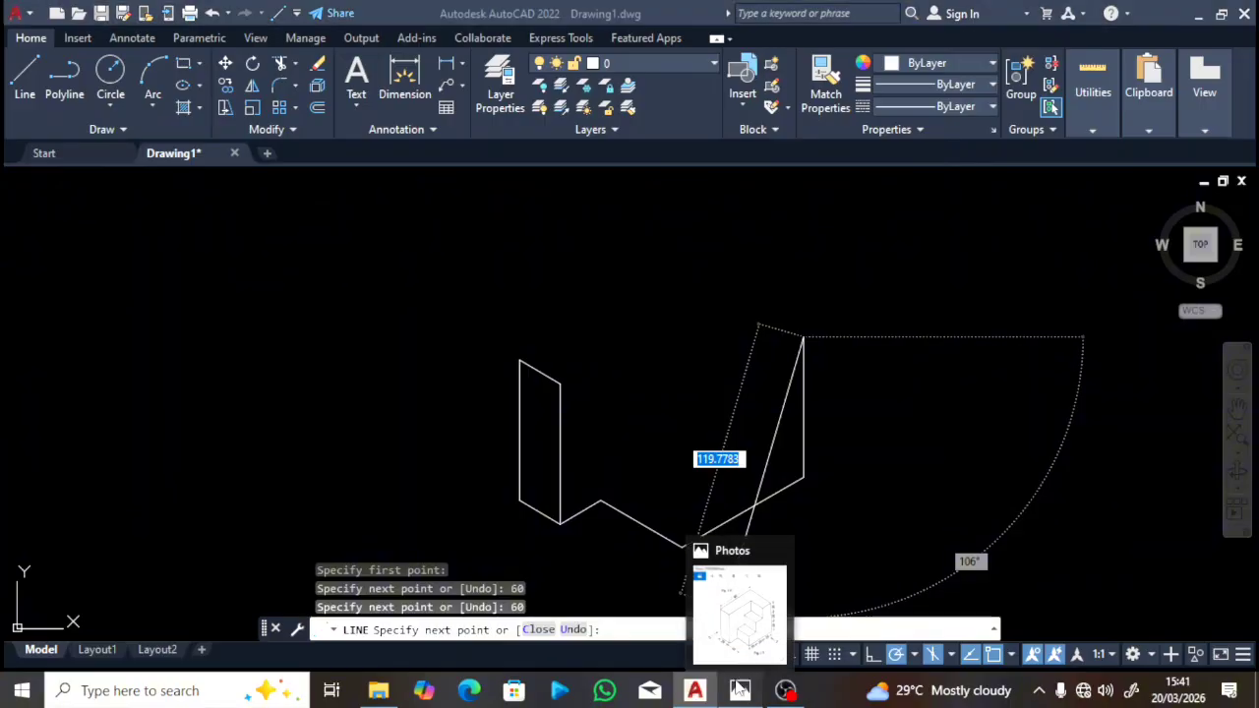
{"action": "left_click", "coordinate": [741, 691]}
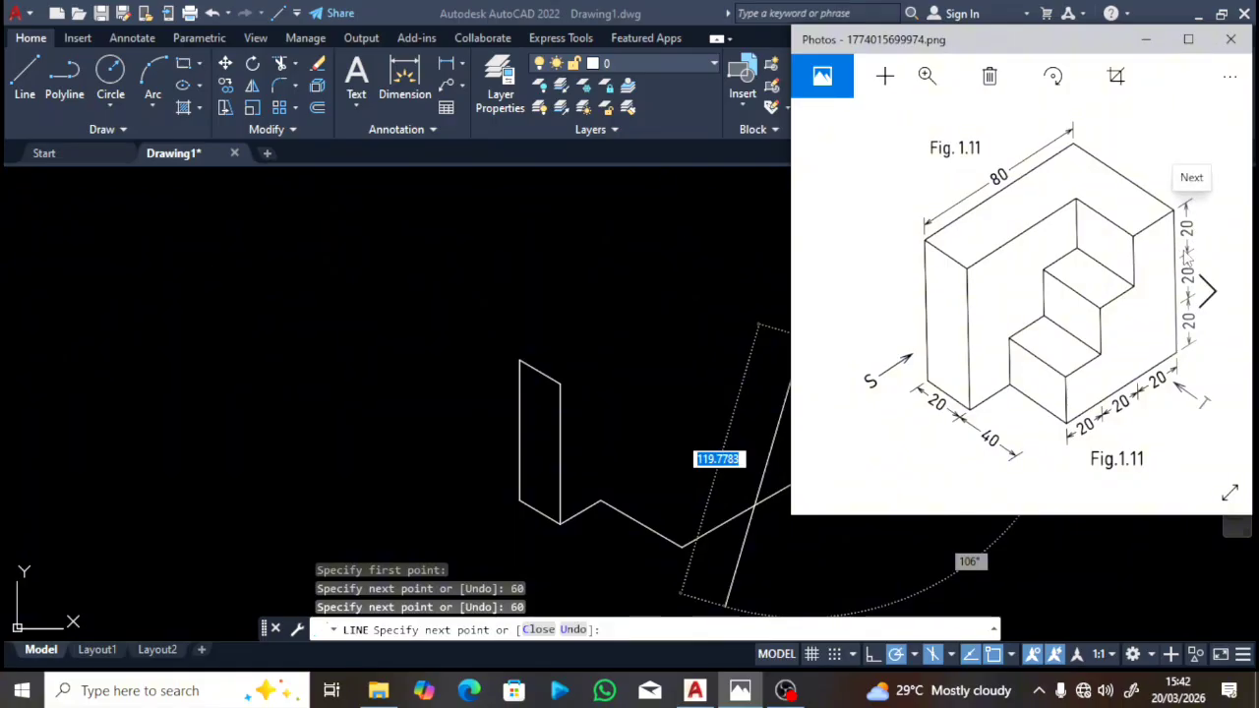
Step: Check the outline against Fig. 1.11 in Photos, then return to AutoCAD
{"action": "left_click", "coordinate": [732, 417]}
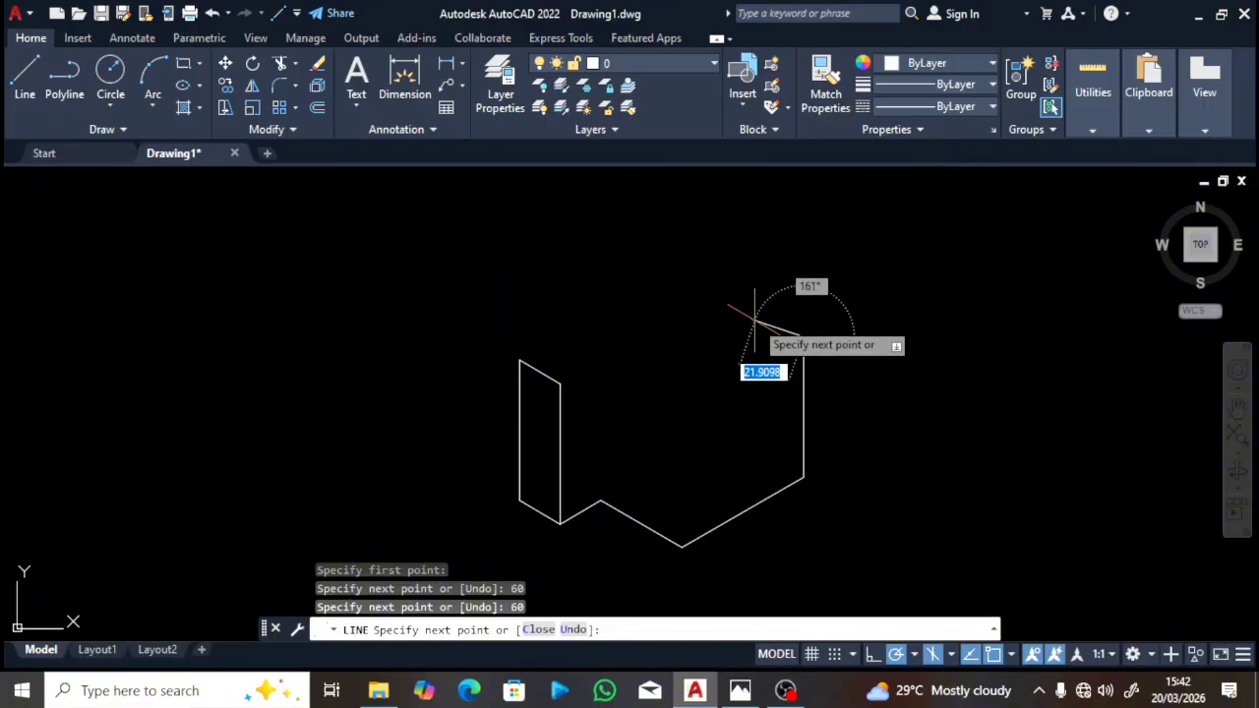
{"action": "left_click", "coordinate": [733, 689]}
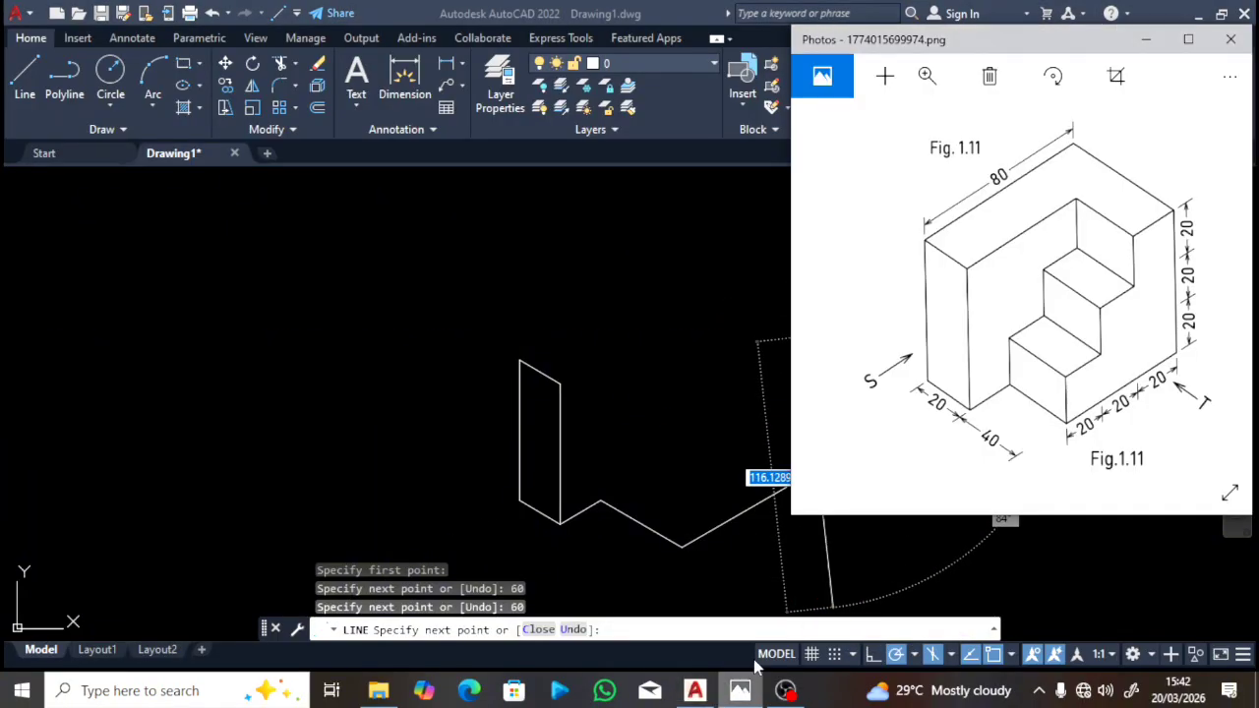
{"action": "left_click", "coordinate": [714, 474]}
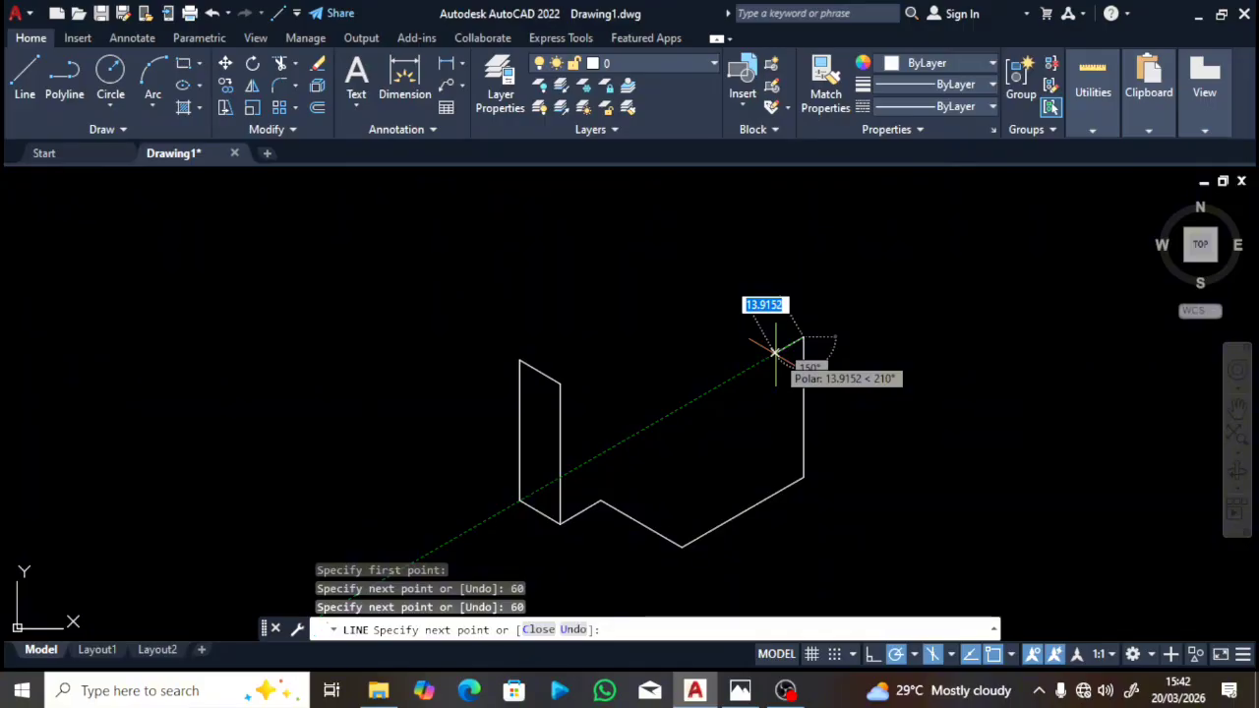
Step: From the vertical edge's top, add a 20-unit line back at 210° and a 20-unit drop at 270°
{"action": "type", "text": "20"}
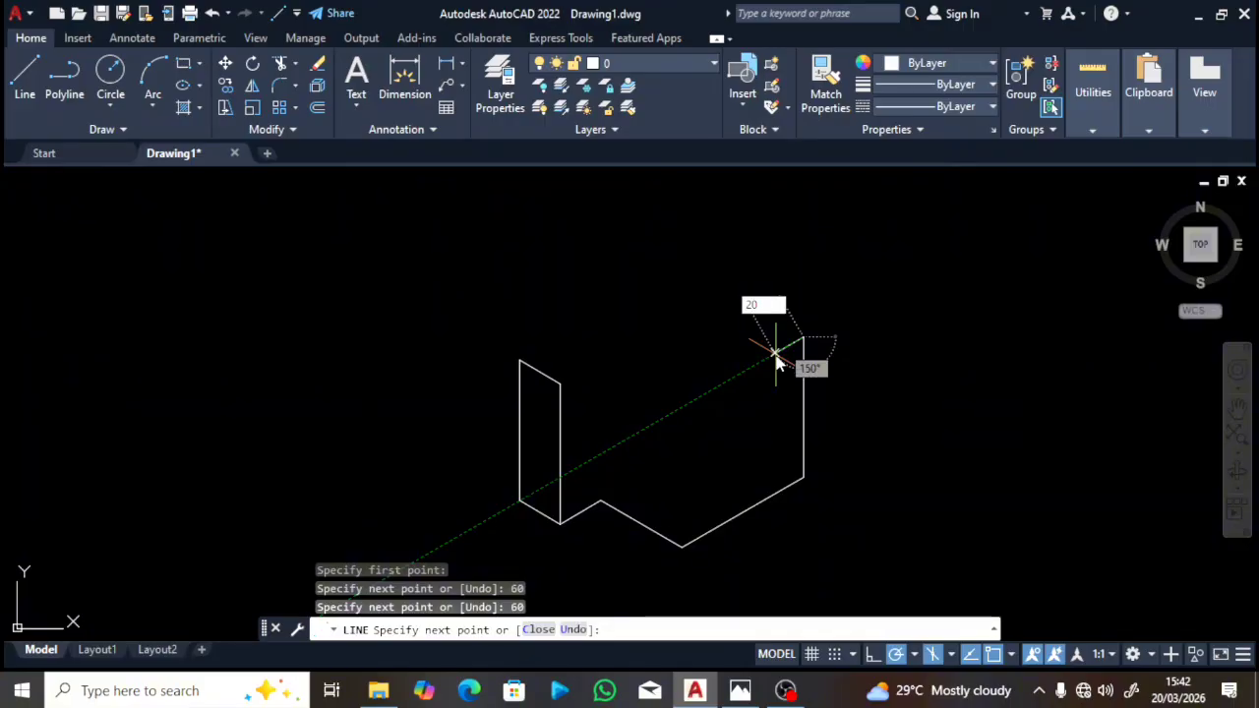
{"action": "key", "text": "Return"}
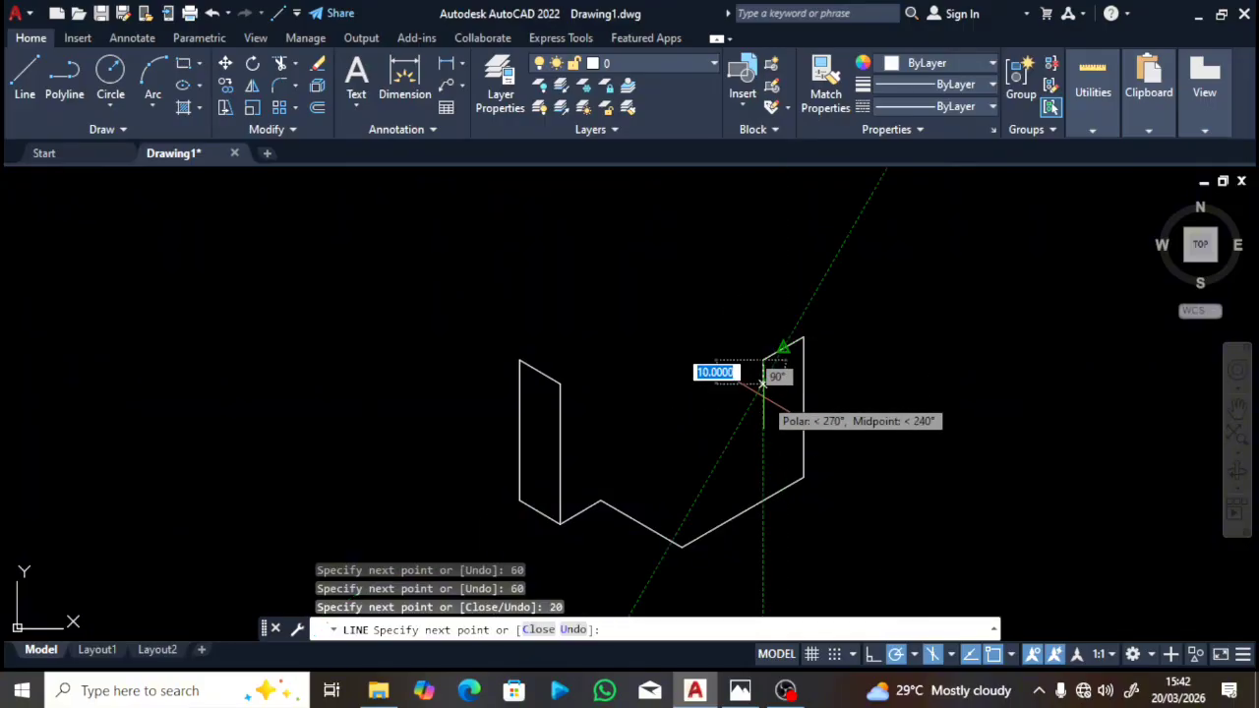
{"action": "type", "text": "20"}
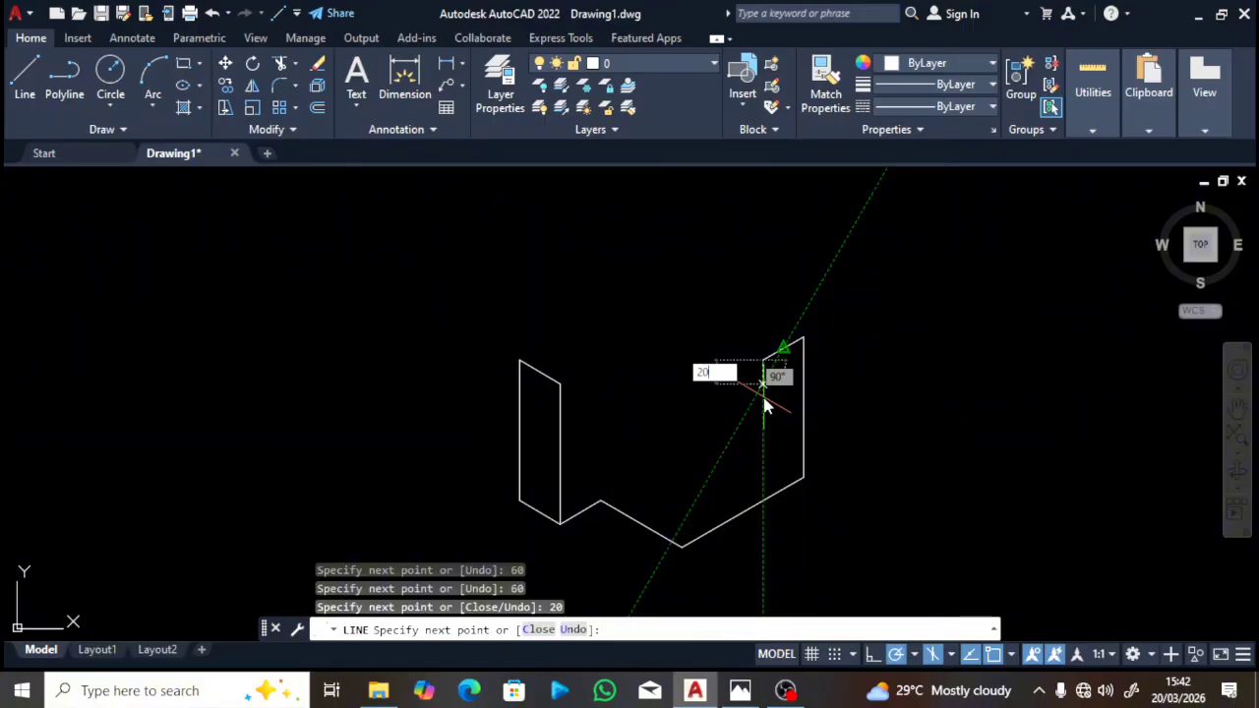
{"action": "key", "text": "Return"}
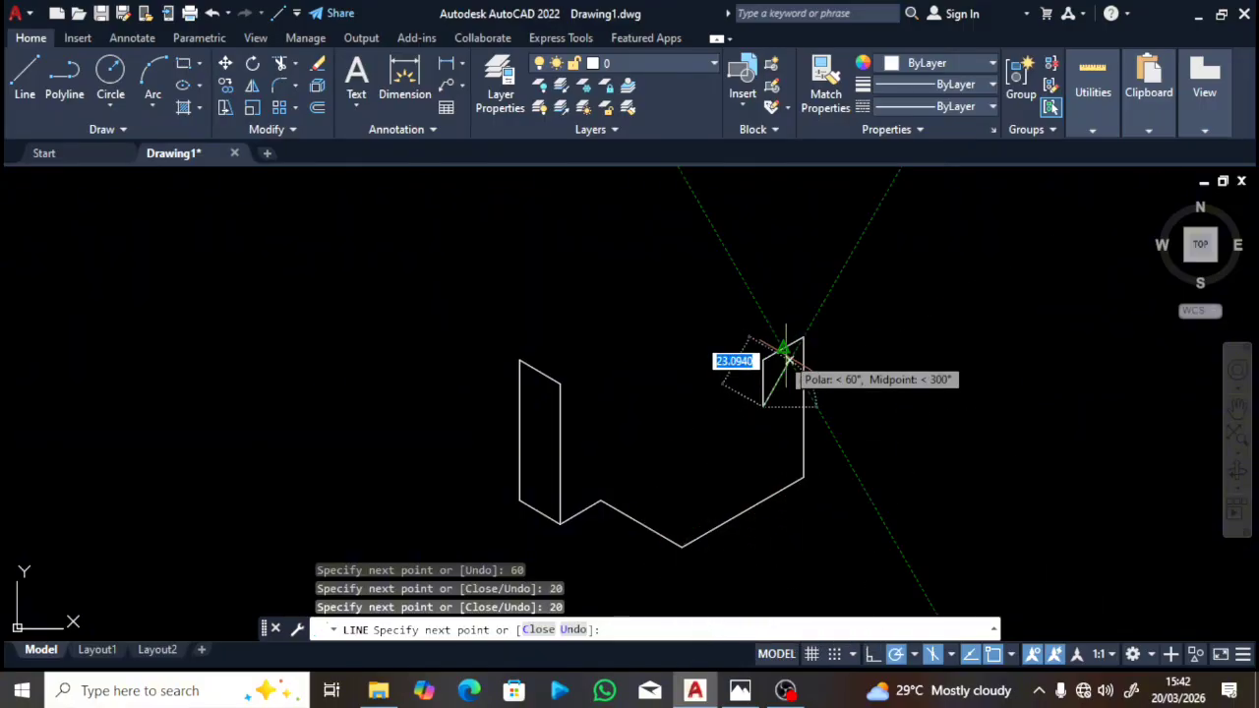
Step: End the line sequence and bring up Fig. 1.11 in Photos
{"action": "key", "text": "Escape"}
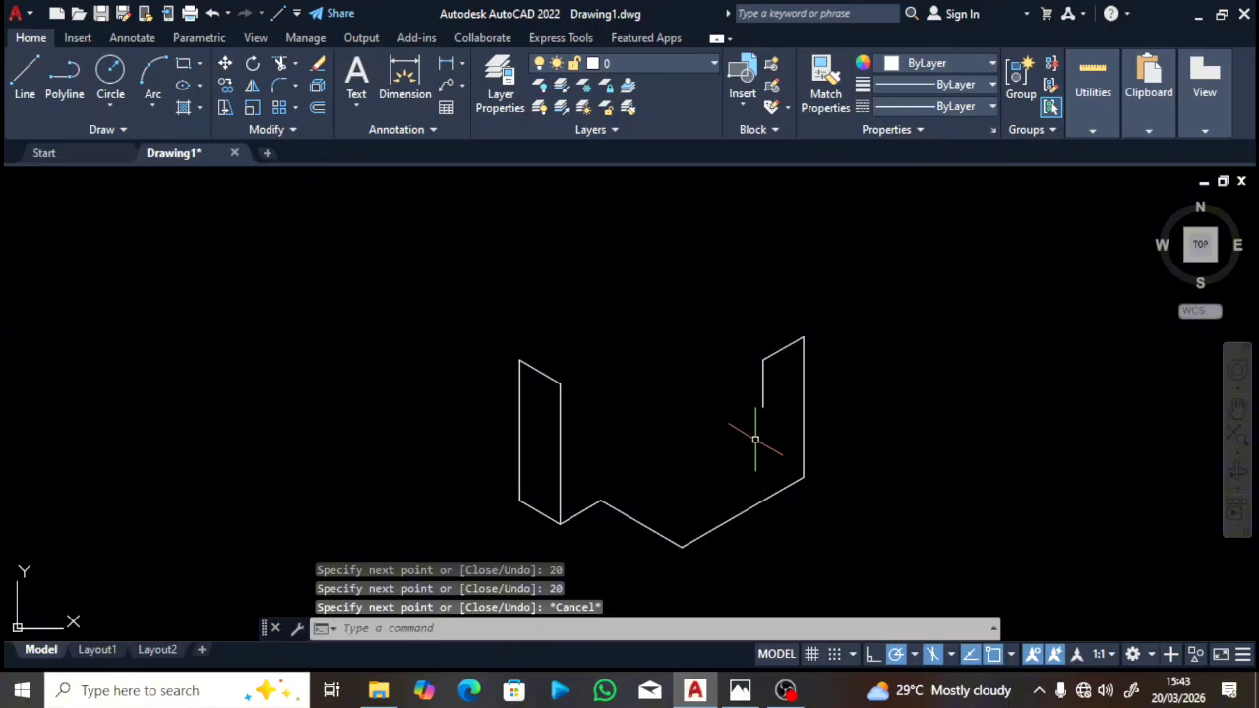
{"action": "left_click", "coordinate": [740, 692]}
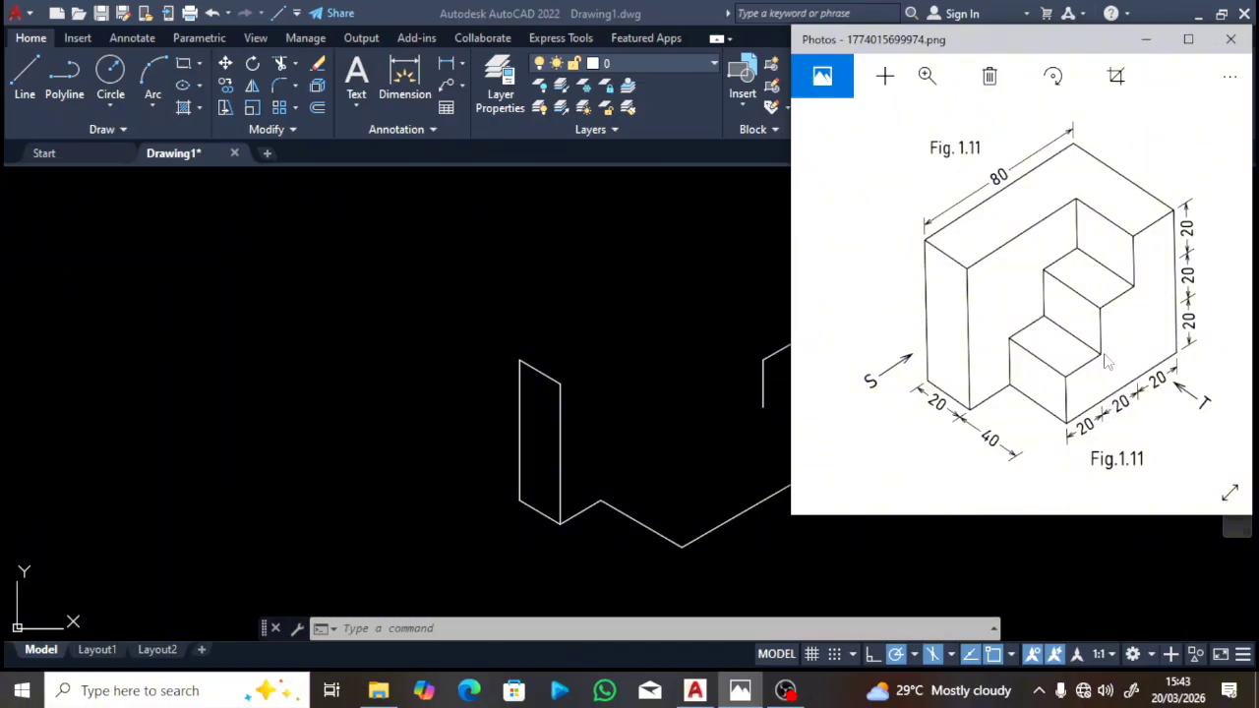
Step: Draw a second step from the first step's lower end: 20 units back at 210°, 20 down
{"action": "left_click", "coordinate": [765, 425]}
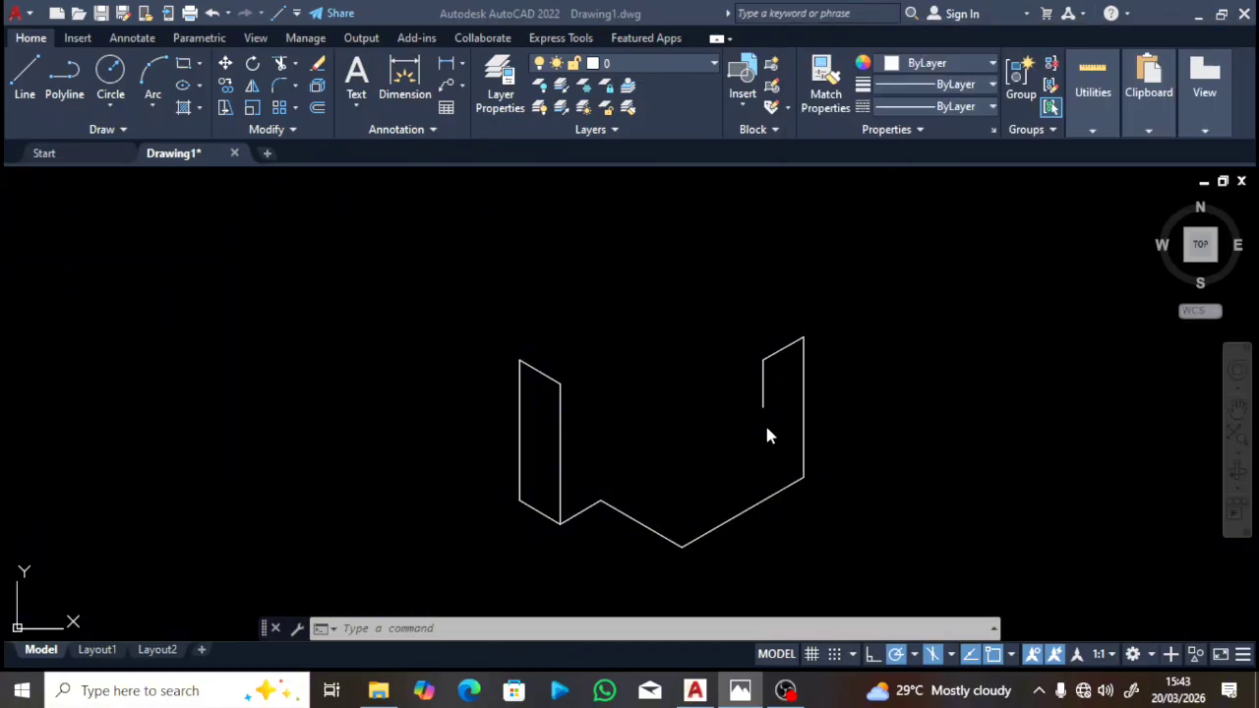
{"action": "type", "text": "l"}
{"action": "key", "text": "Return"}
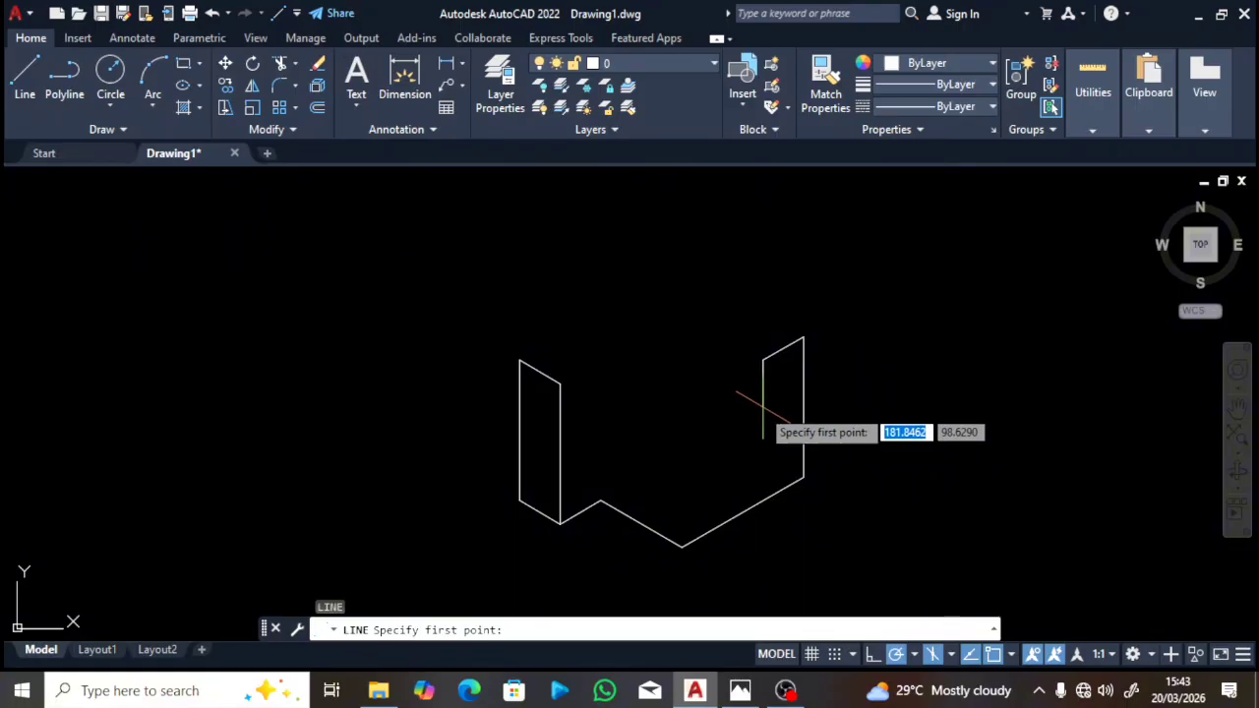
{"action": "left_click", "coordinate": [764, 405]}
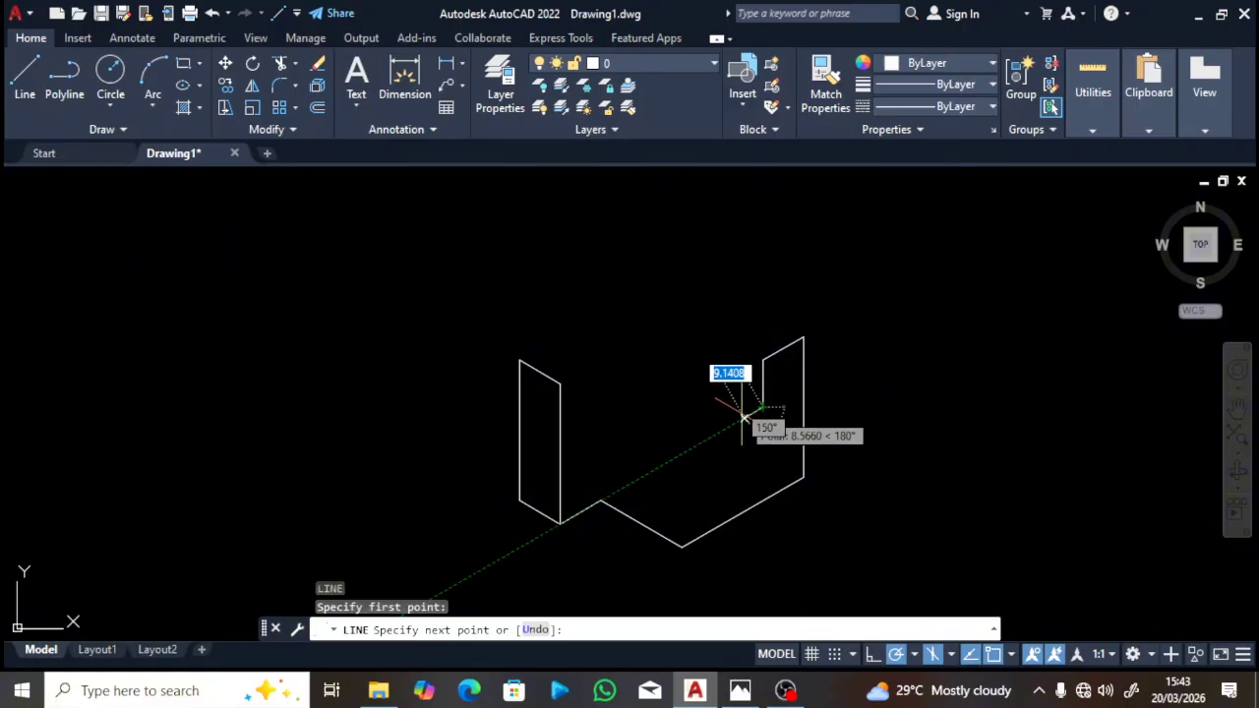
{"action": "type", "text": "2"}
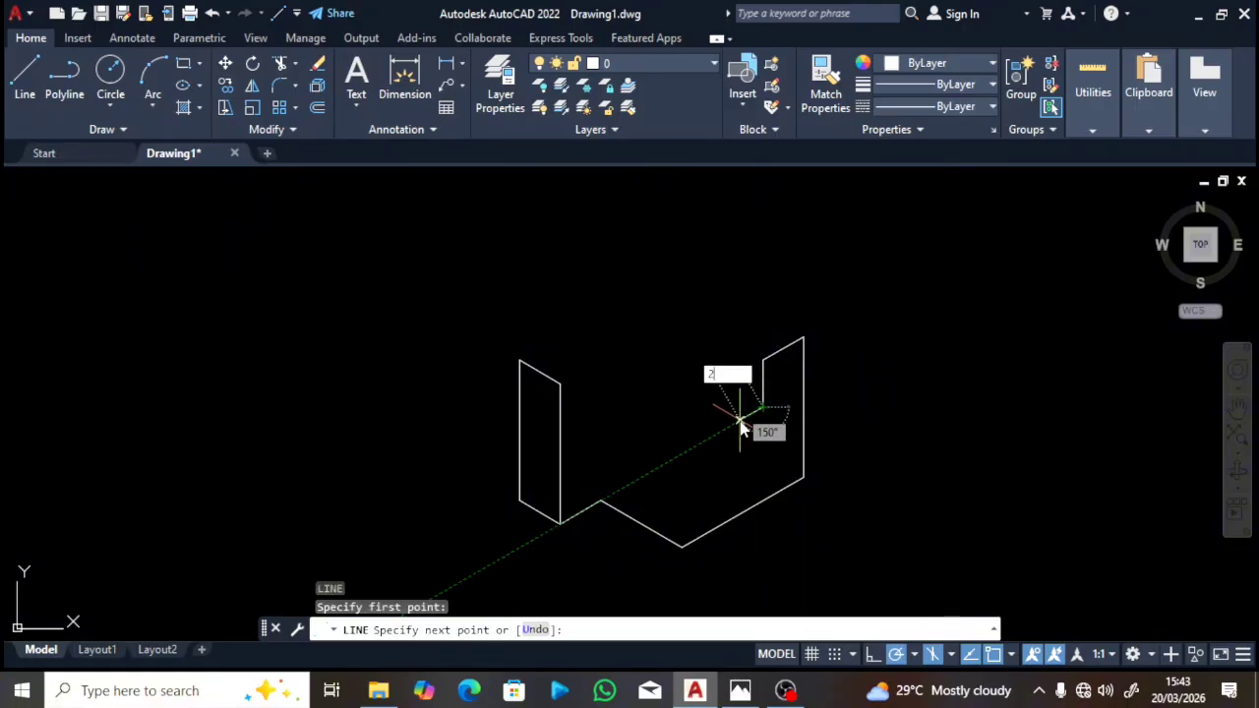
{"action": "type", "text": "0"}
{"action": "key", "text": "Return"}
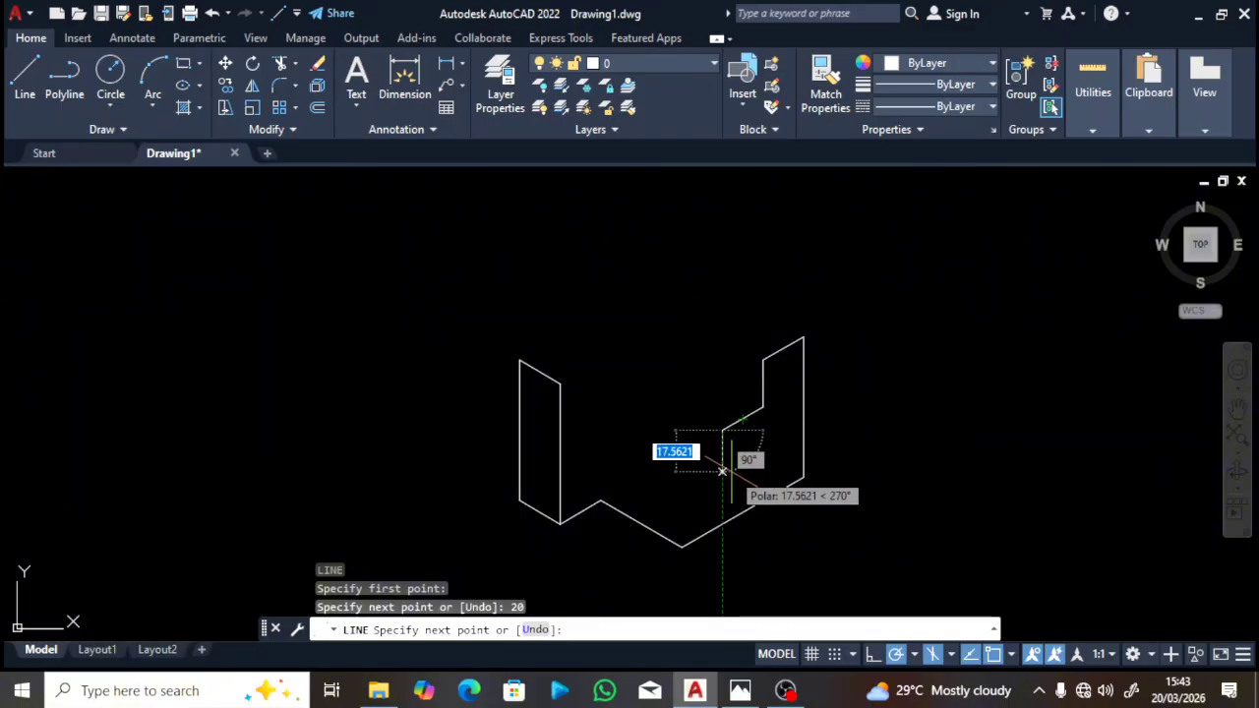
{"action": "type", "text": "20"}
{"action": "key", "text": "Return"}
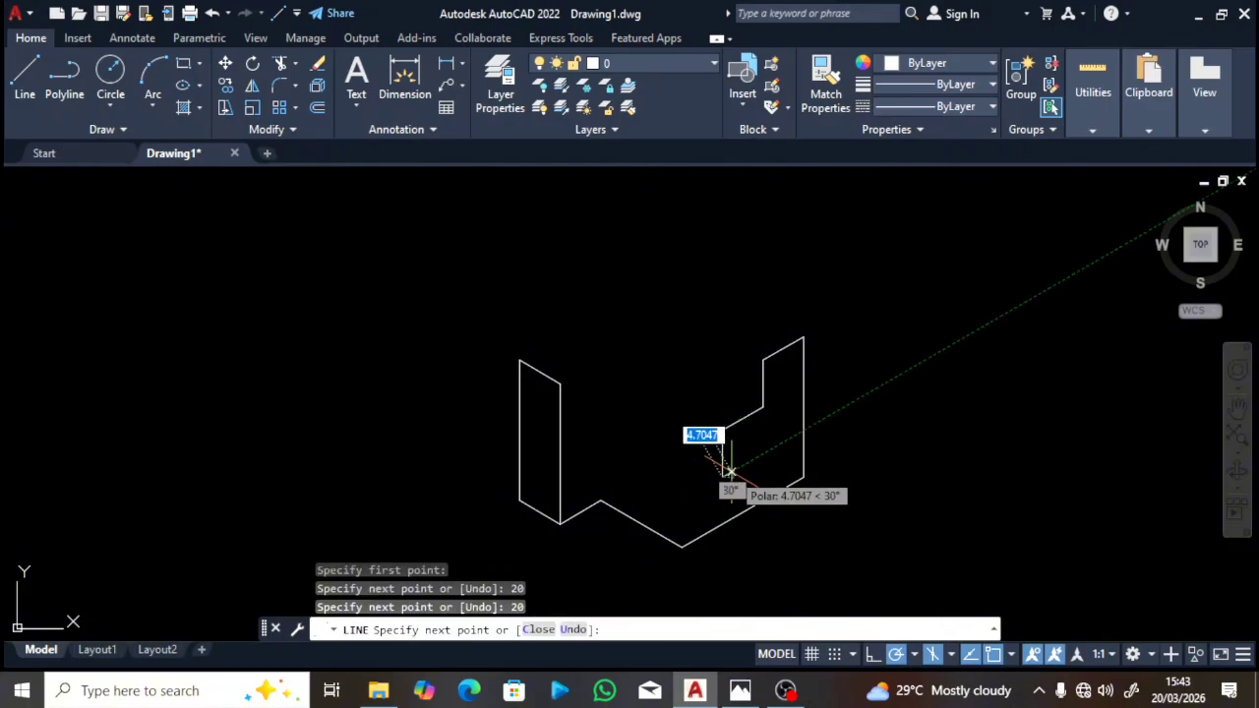
{"action": "key", "text": "Escape"}
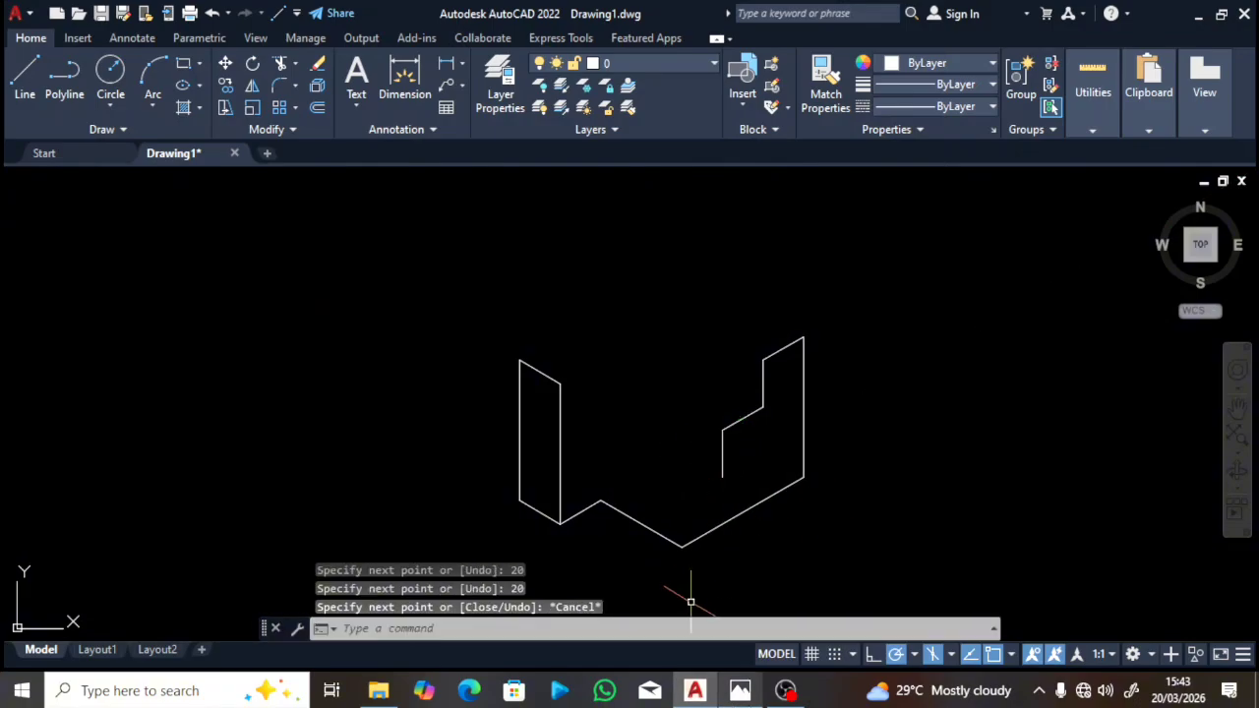
{"action": "left_click", "coordinate": [740, 691]}
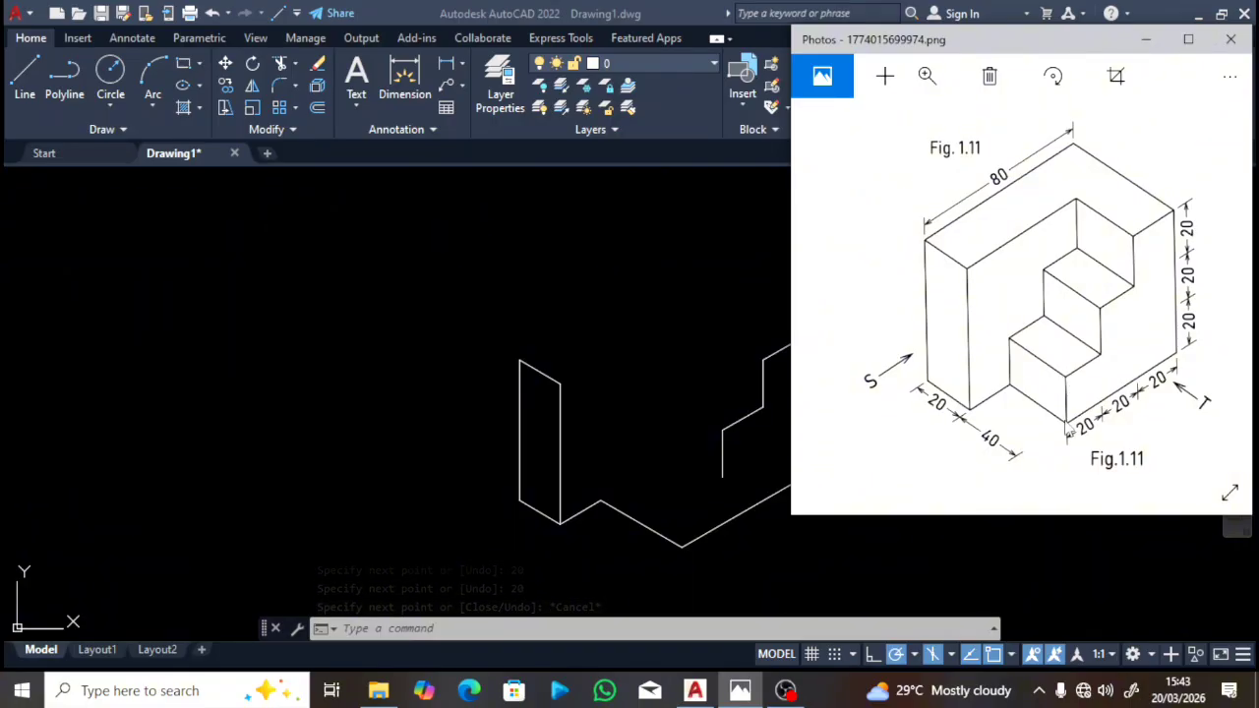
Step: From the second step, draw a line back and a vertical edge down to the base corner
{"action": "left_click", "coordinate": [703, 480]}
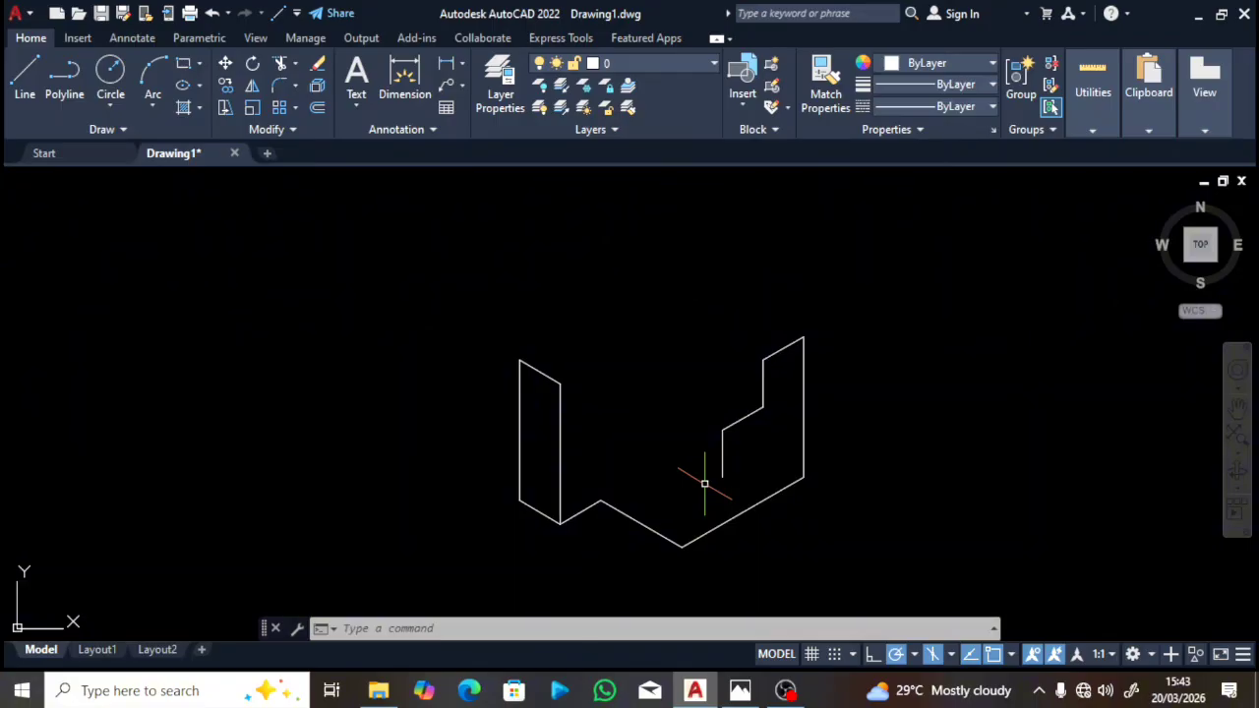
{"action": "key", "text": "Return"}
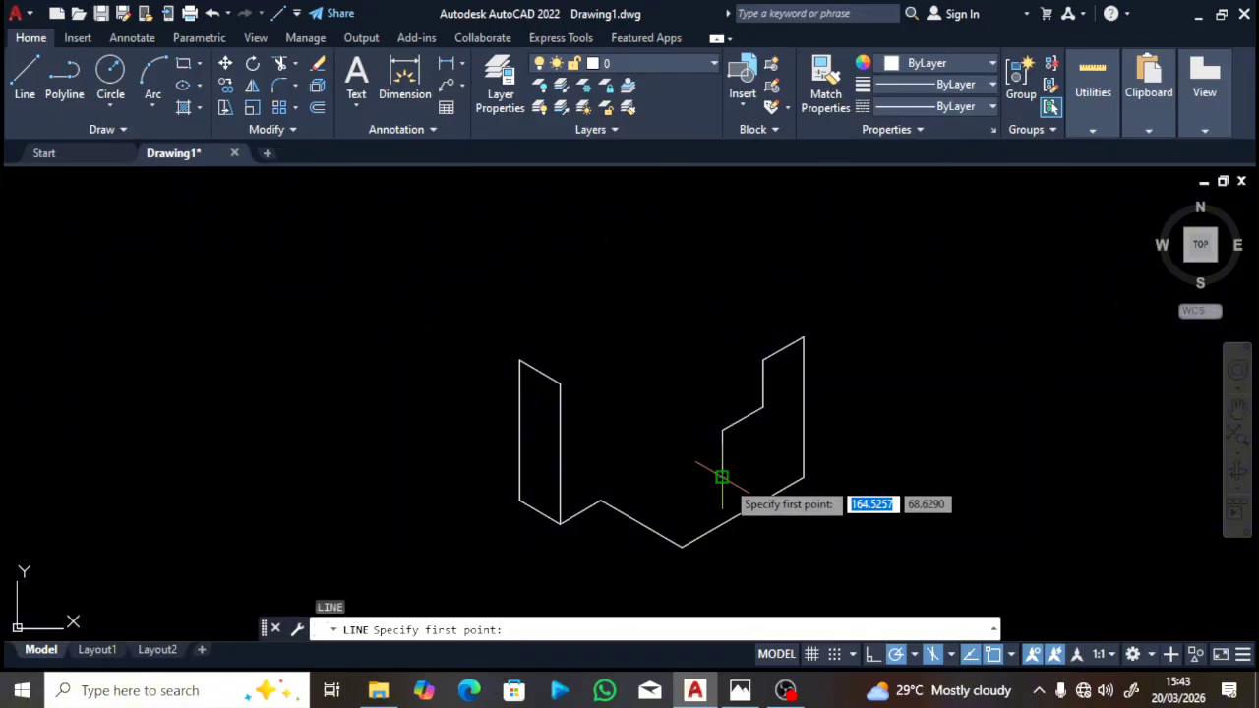
{"action": "left_click", "coordinate": [723, 477]}
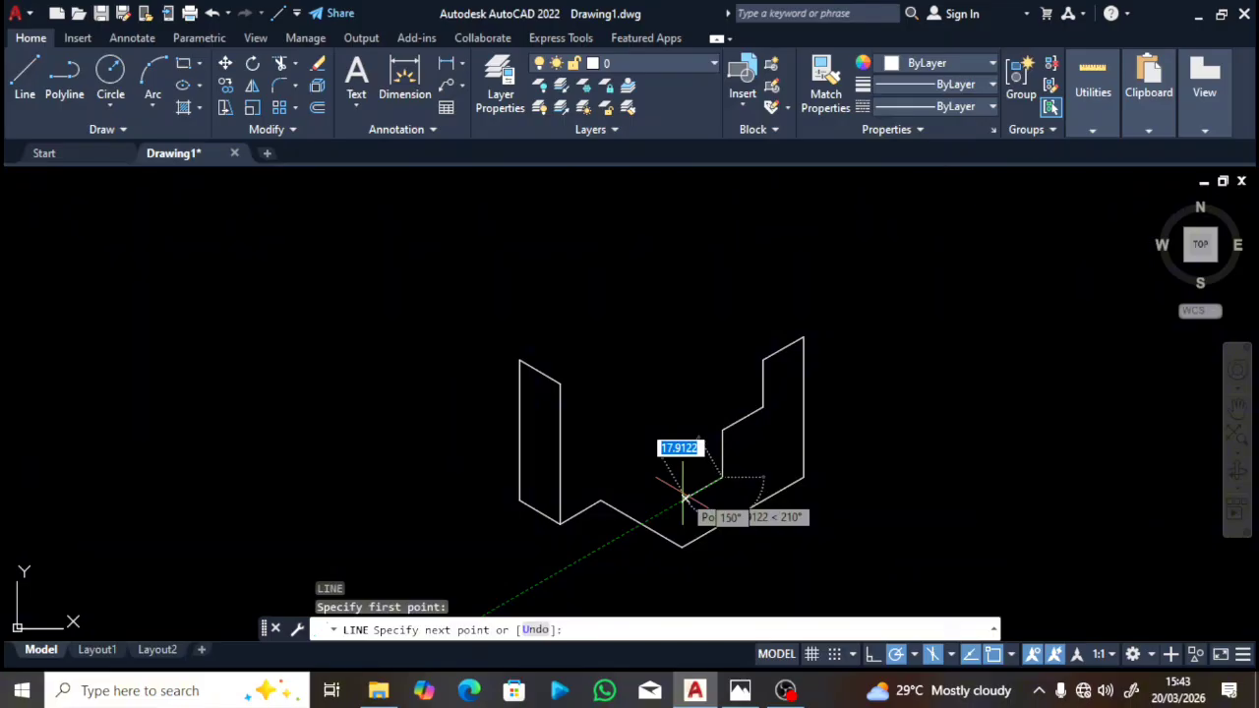
{"action": "type", "text": "20"}
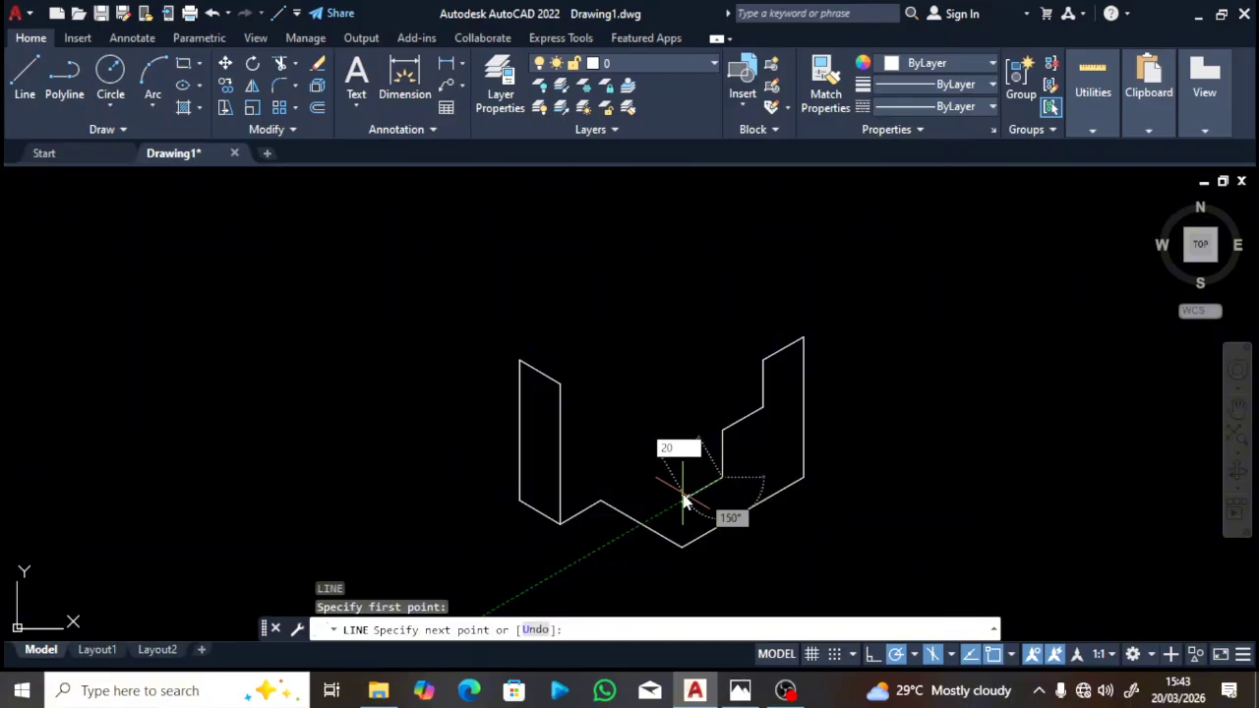
{"action": "key", "text": "Return"}
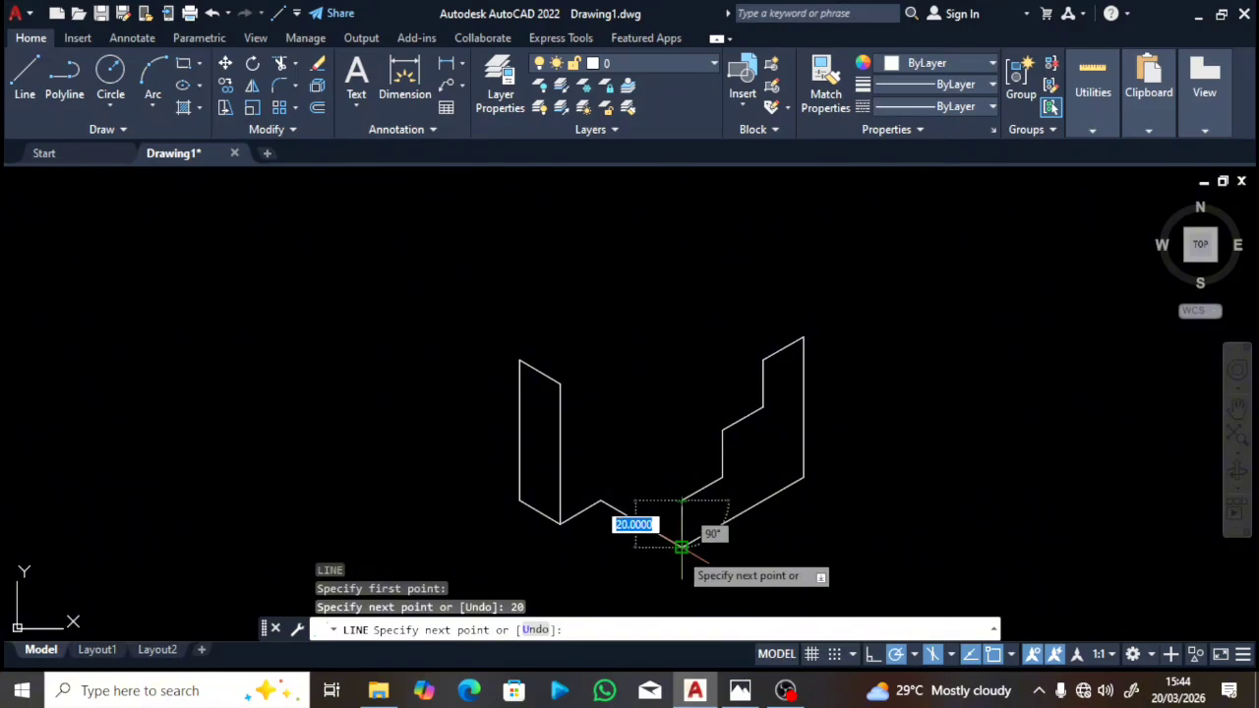
{"action": "left_click", "coordinate": [682, 546]}
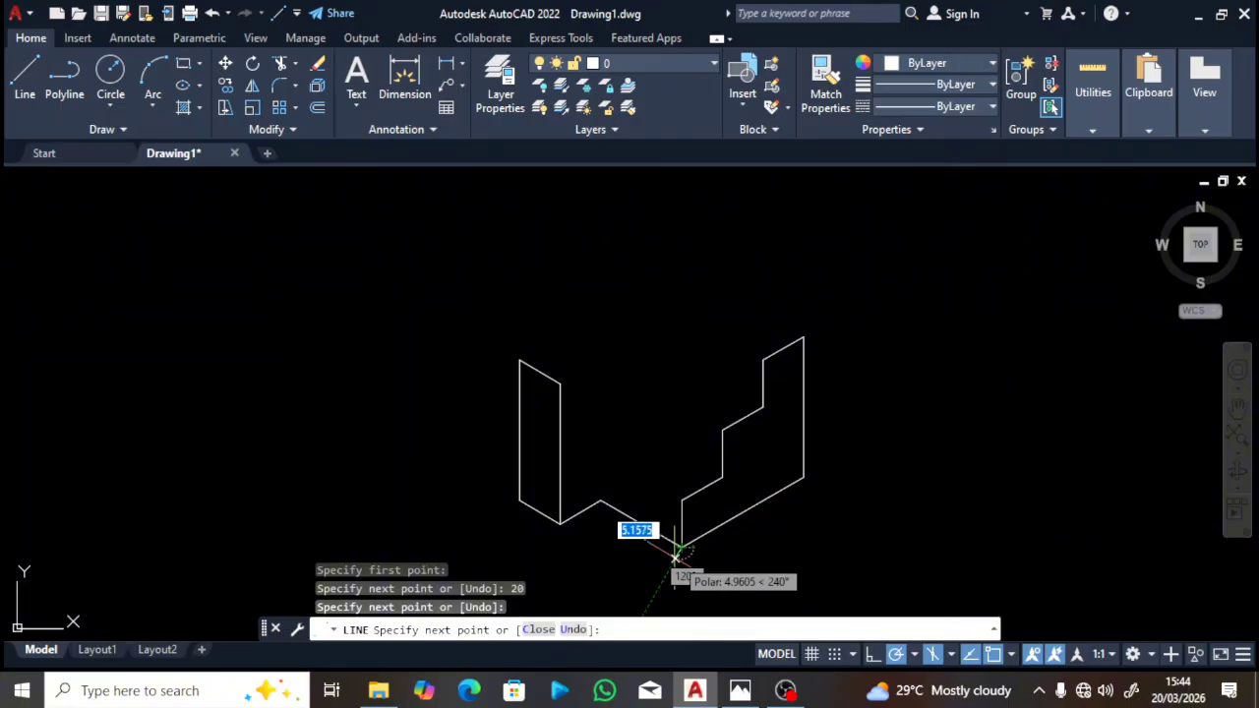
{"action": "key", "text": "Escape"}
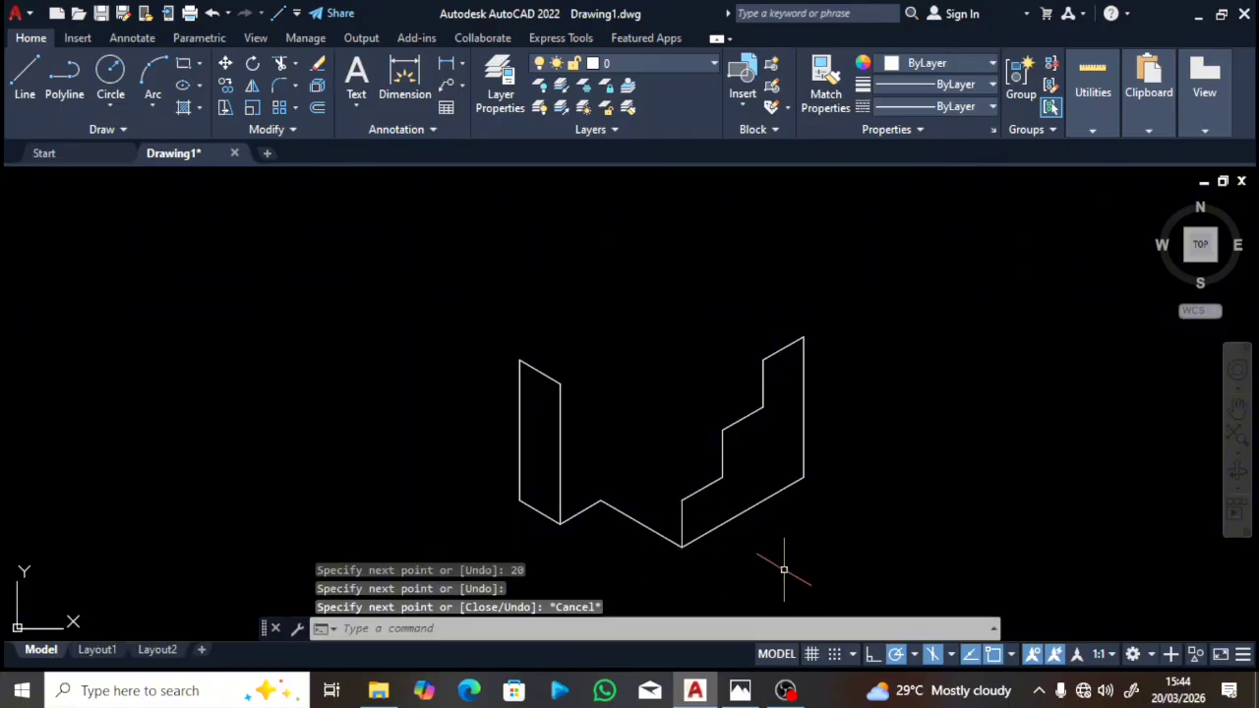
Step: Bring the Fig. 1.11 stepped block reference up in Photos
{"action": "left_click", "coordinate": [736, 693]}
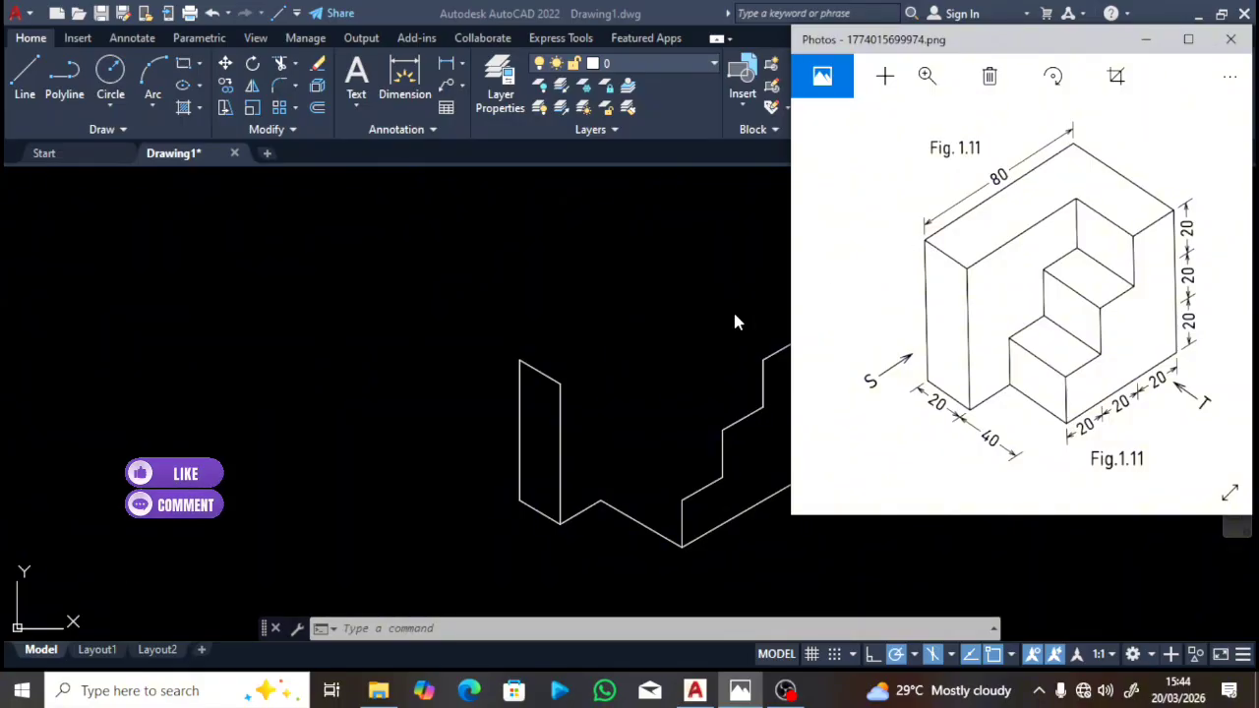
Step: Draw a 60-unit top edge at 150° from the stair's top, then an edge to the left corner
{"action": "left_click", "coordinate": [687, 323]}
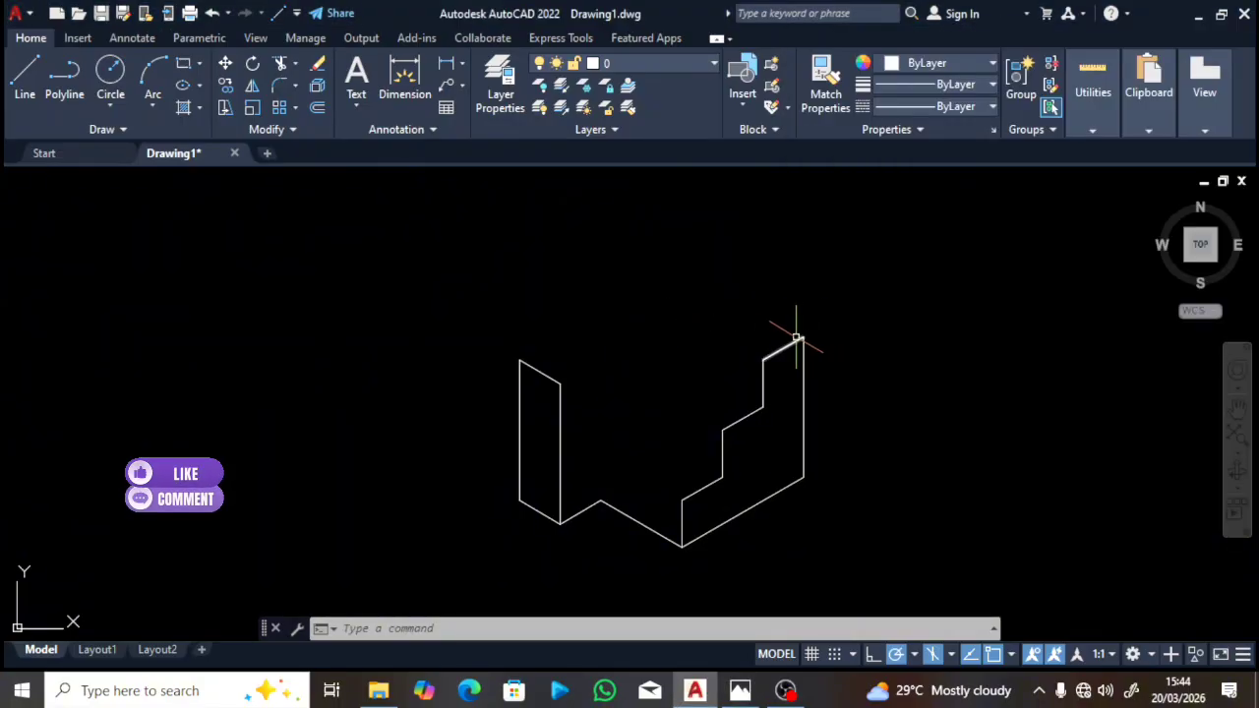
{"action": "key", "text": "Return"}
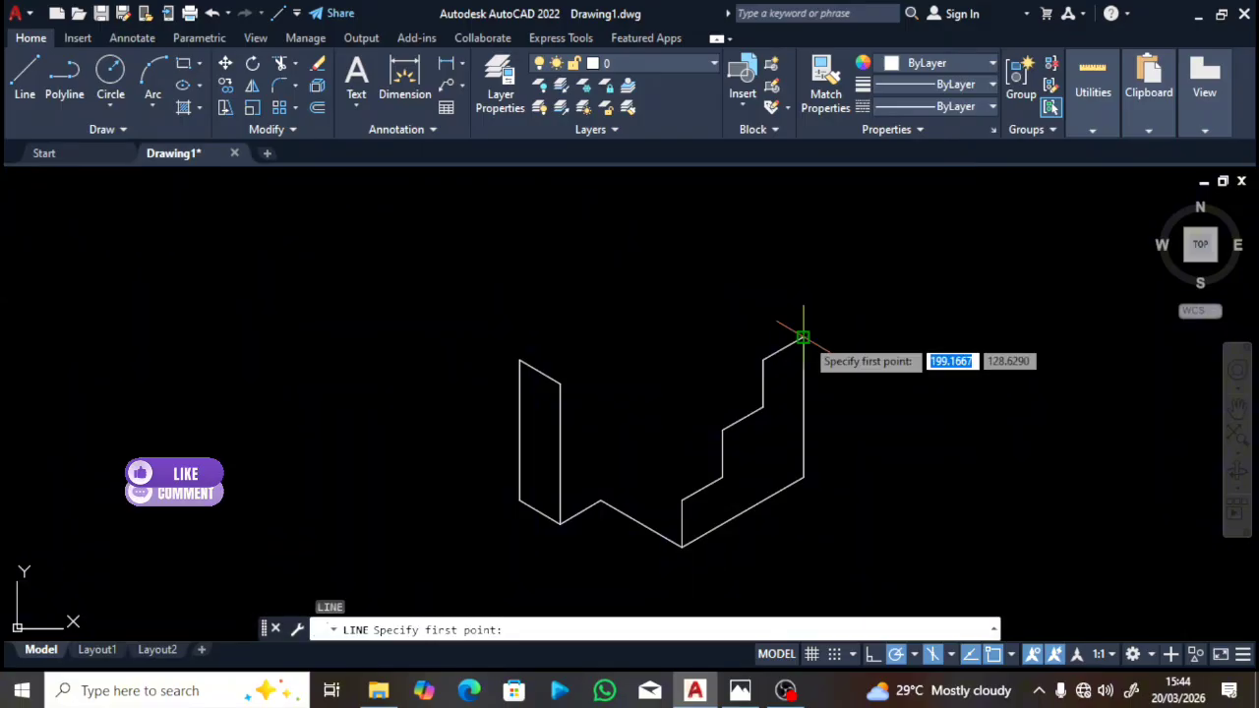
{"action": "left_click", "coordinate": [803, 337]}
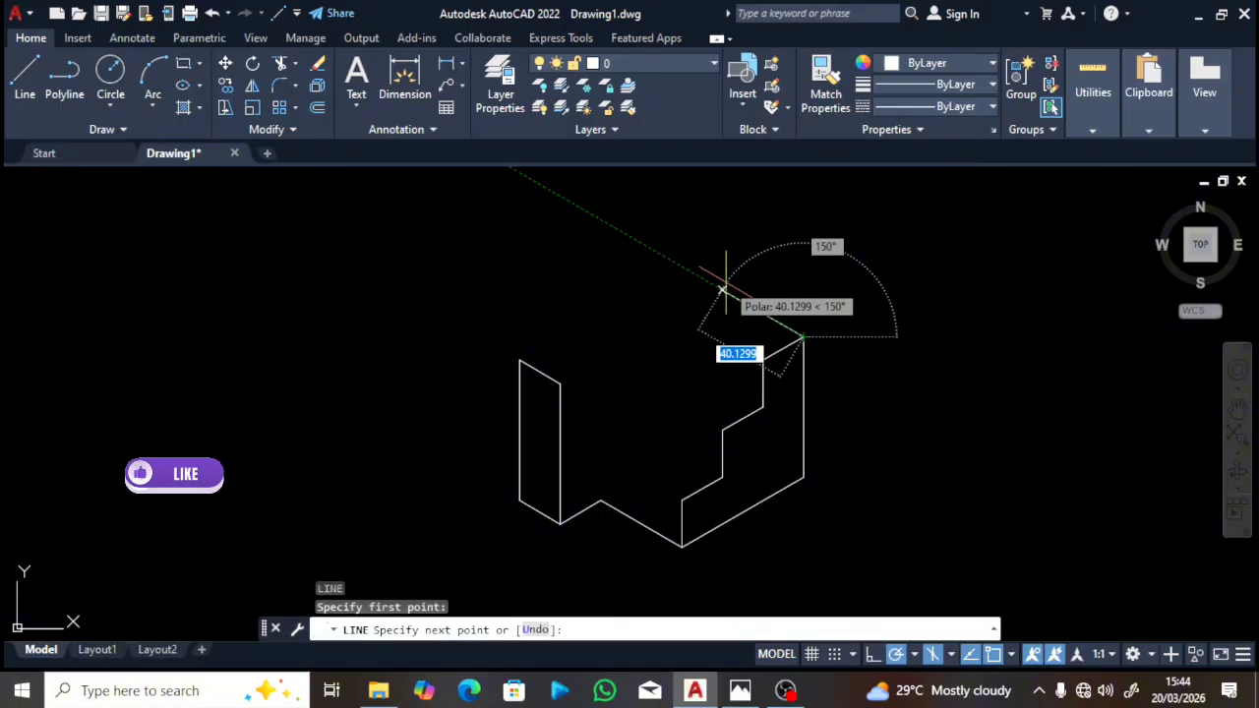
{"action": "type", "text": "60"}
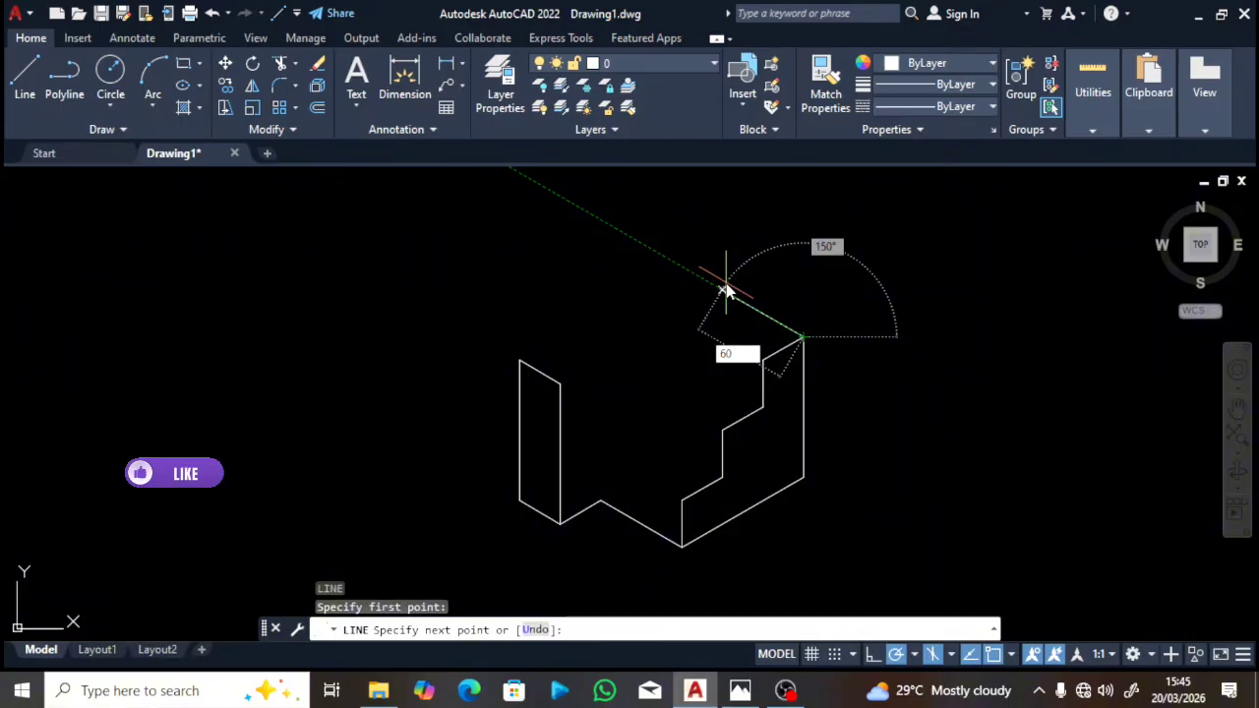
{"action": "key", "text": "Return"}
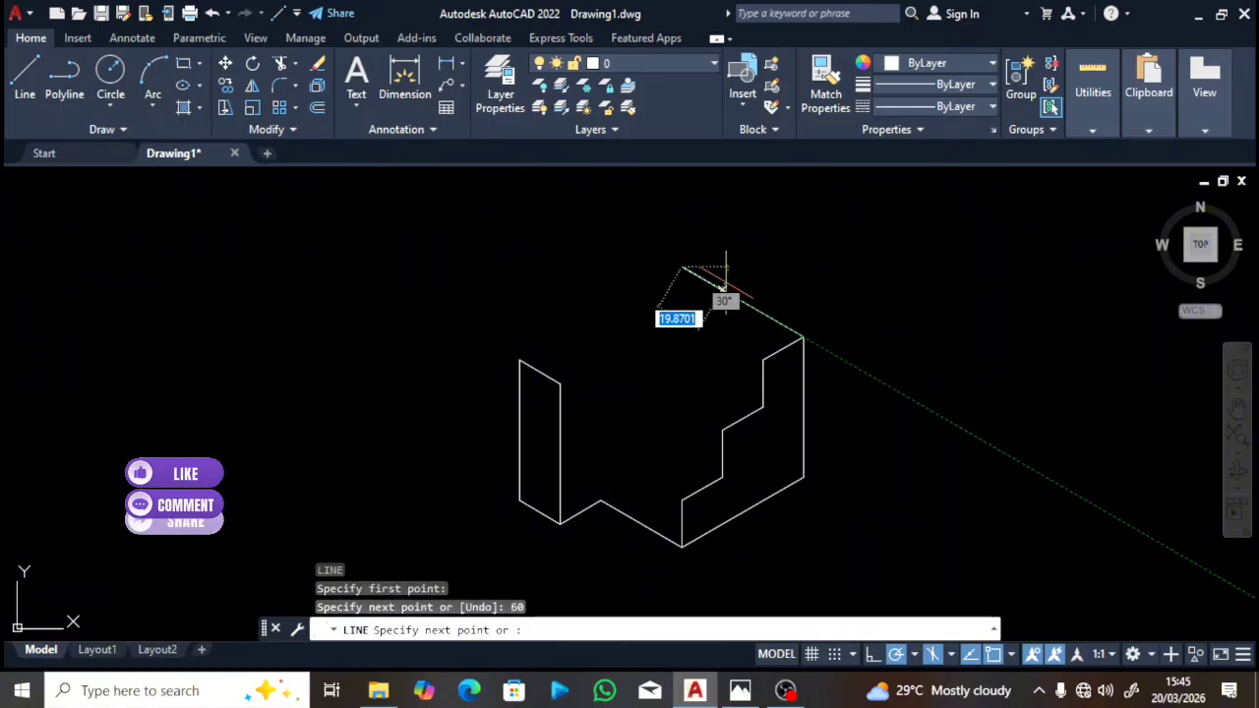
{"action": "left_click", "coordinate": [519, 360]}
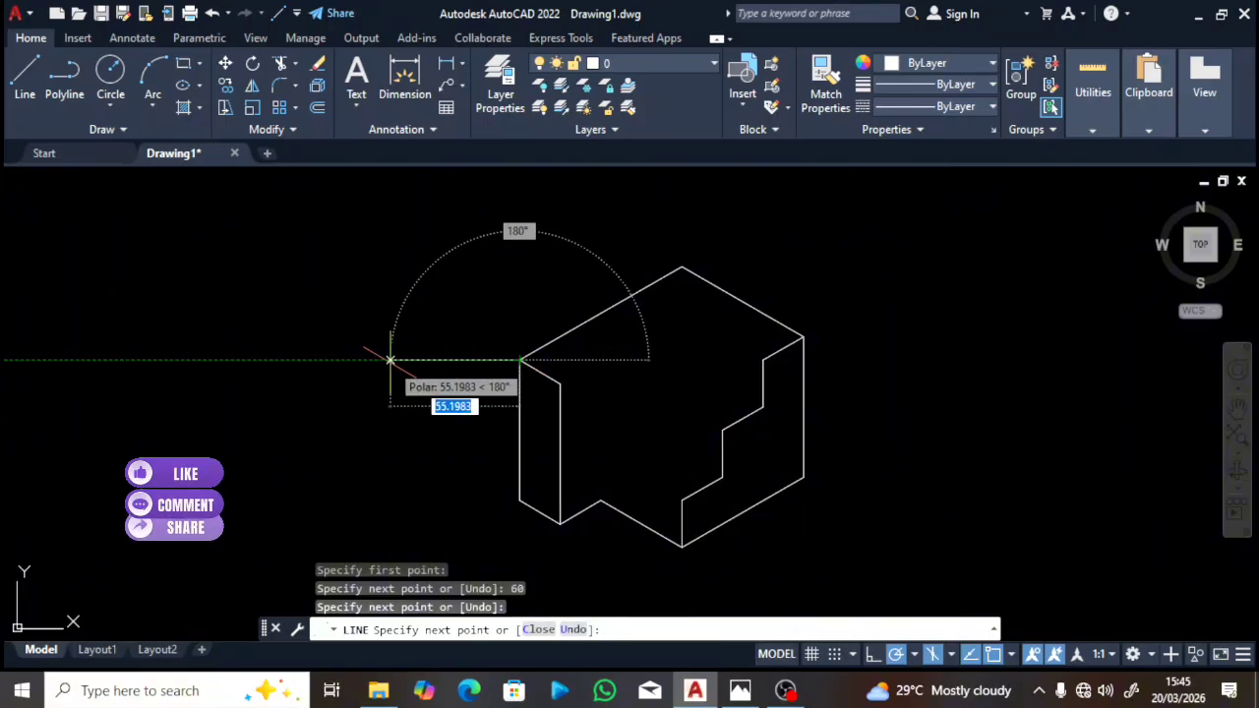
{"action": "key", "text": "Escape"}
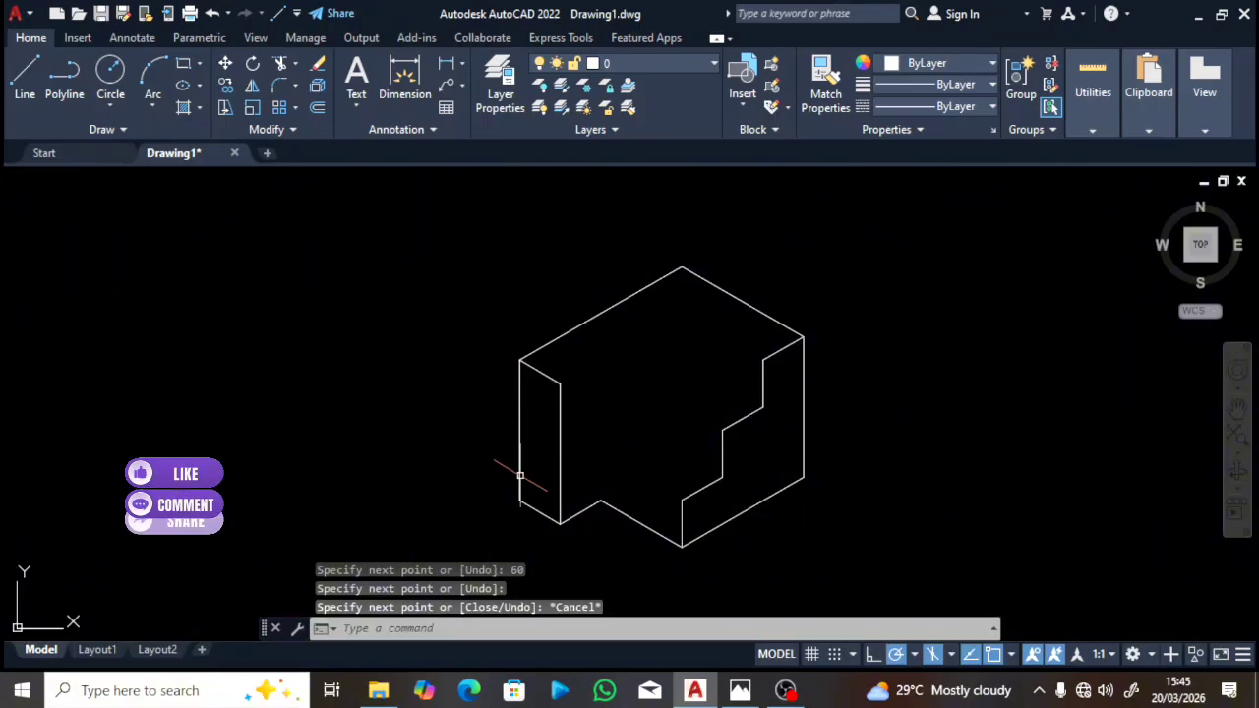
{"action": "left_click", "coordinate": [740, 691]}
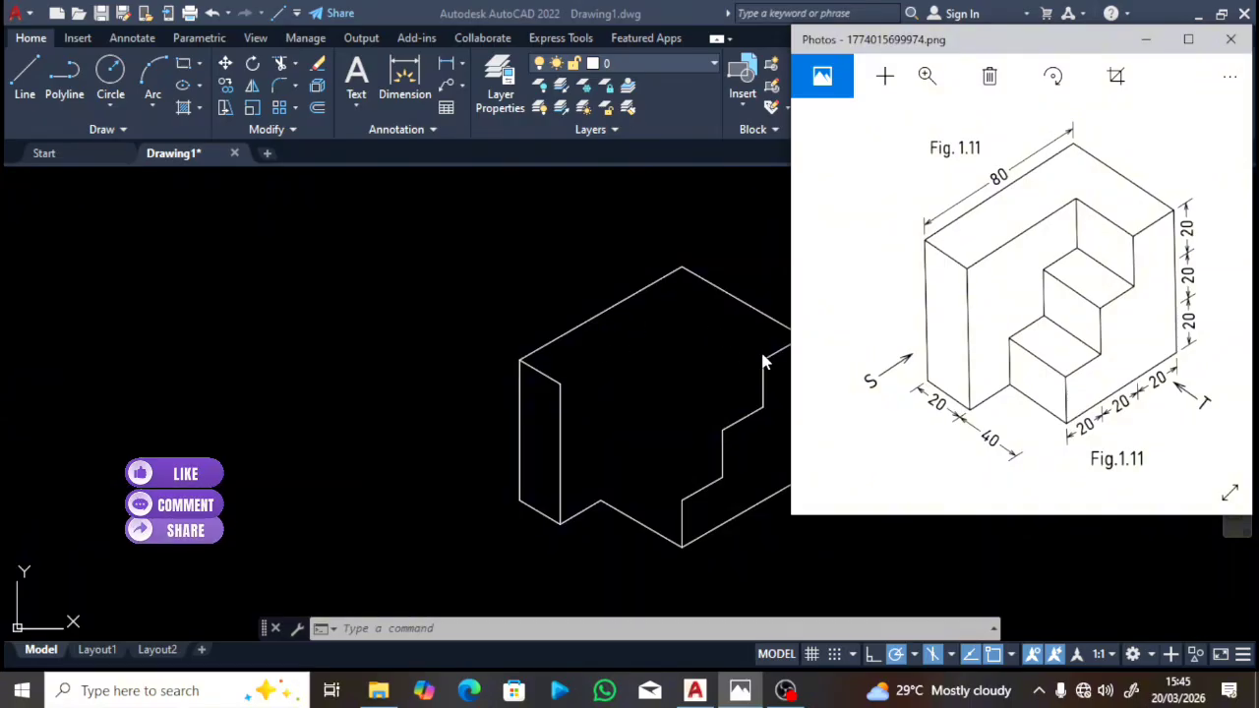
Step: Bring AutoCAD back to the front to show the closed isometric outline
{"action": "left_click", "coordinate": [684, 377]}
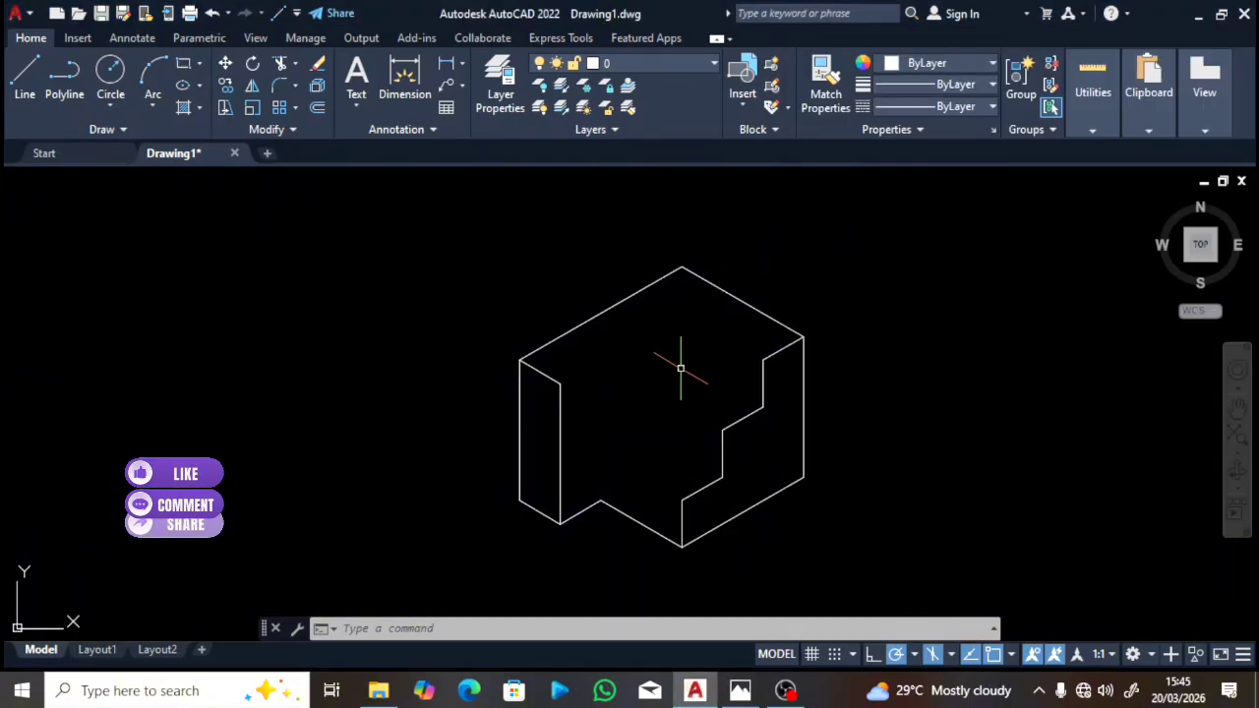
Step: Draw the recess's inner top outline: a 60-unit edge at 30°, then a 40-unit edge at 330° to the stepped face
{"action": "left_click", "coordinate": [26, 98]}
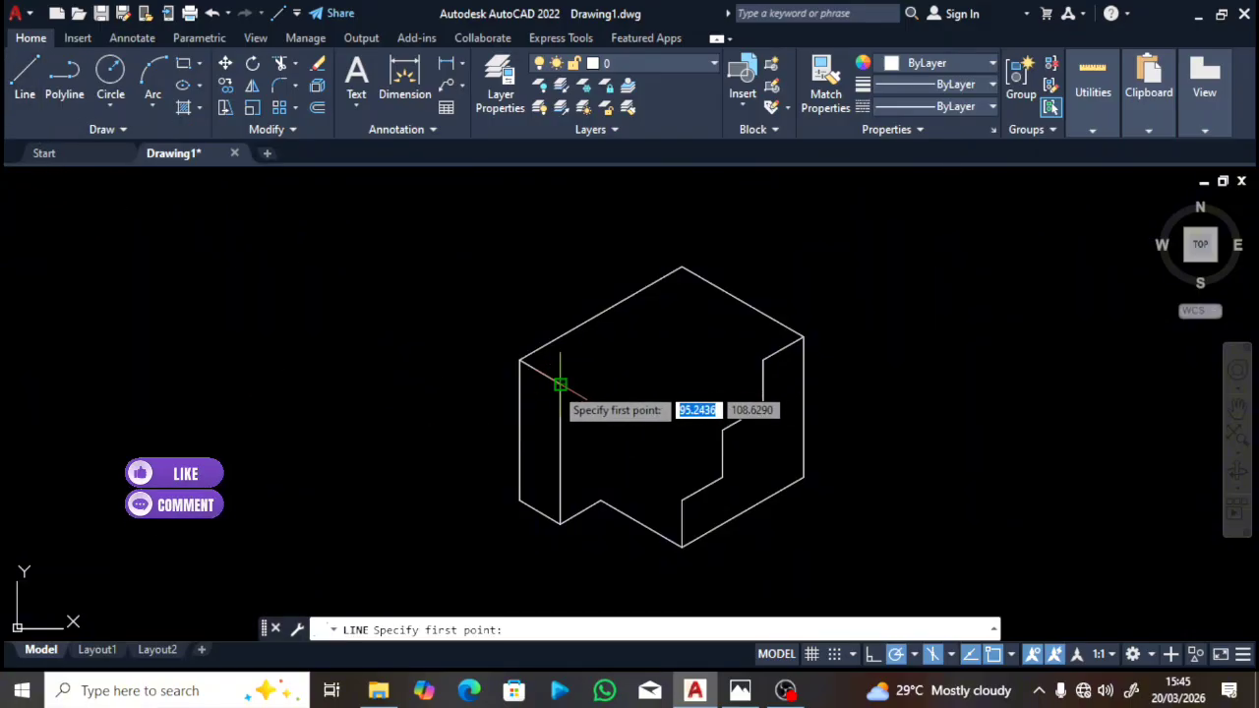
{"action": "left_click", "coordinate": [560, 383]}
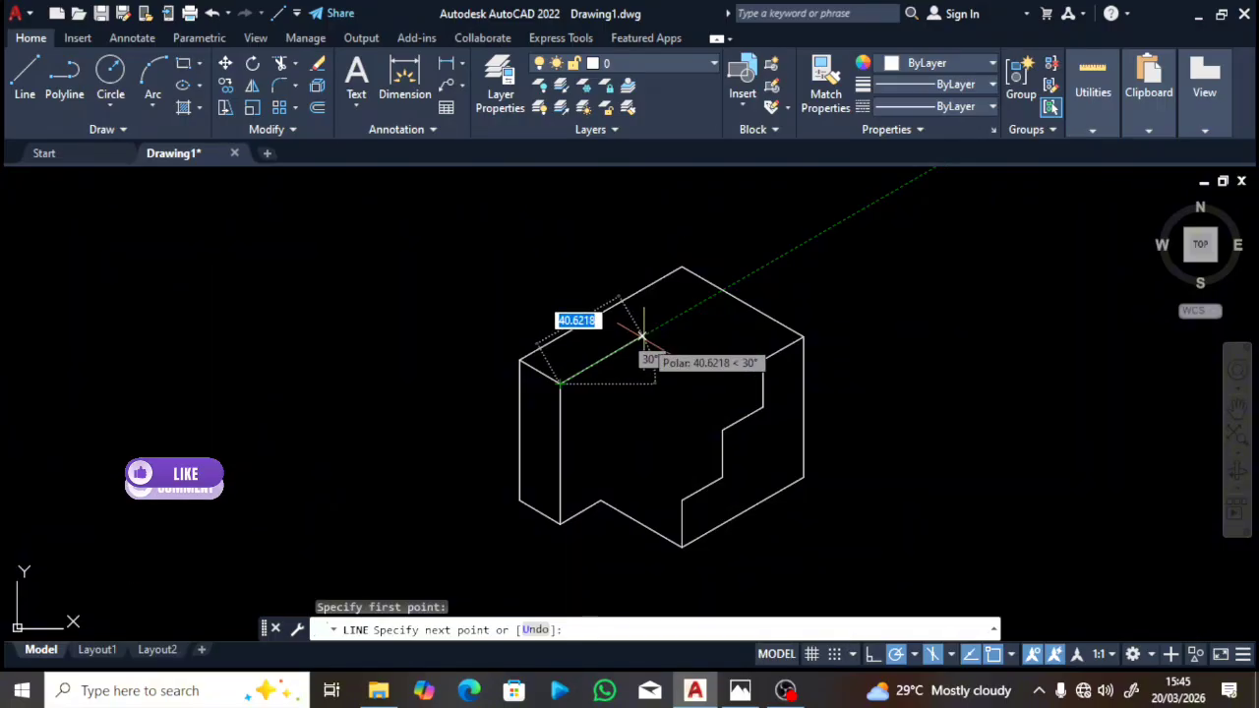
{"action": "type", "text": "60"}
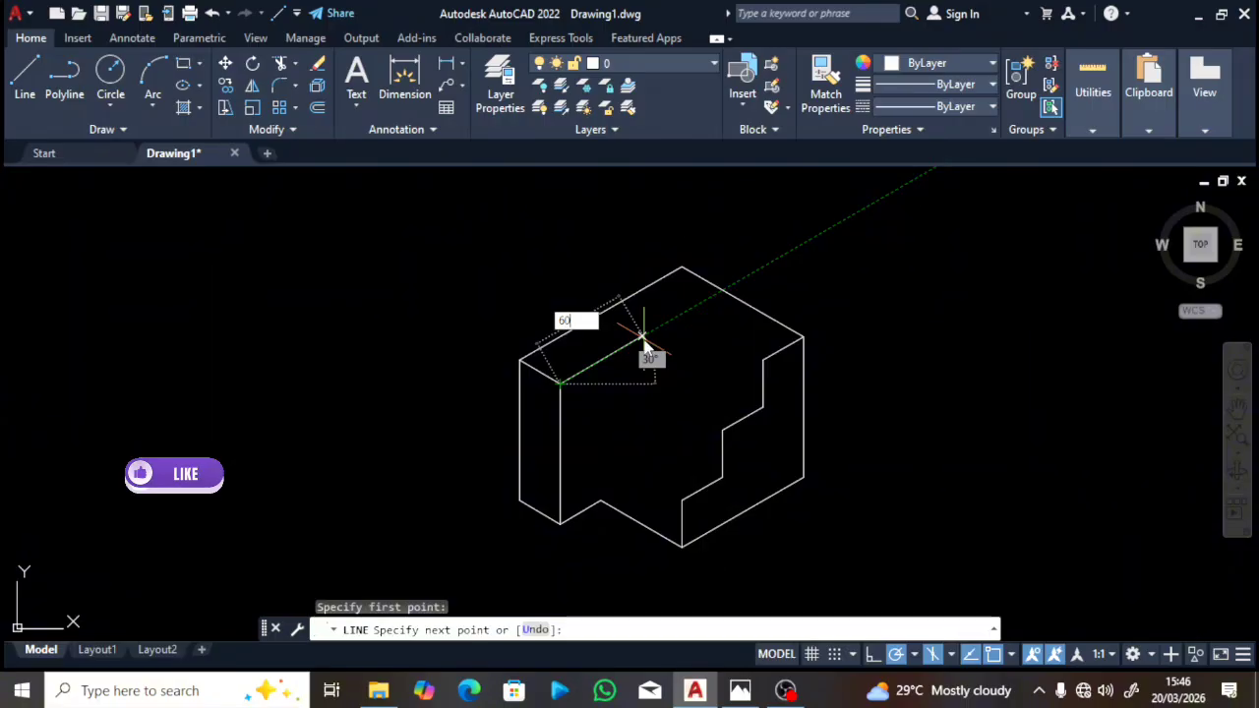
{"action": "key", "text": "Return"}
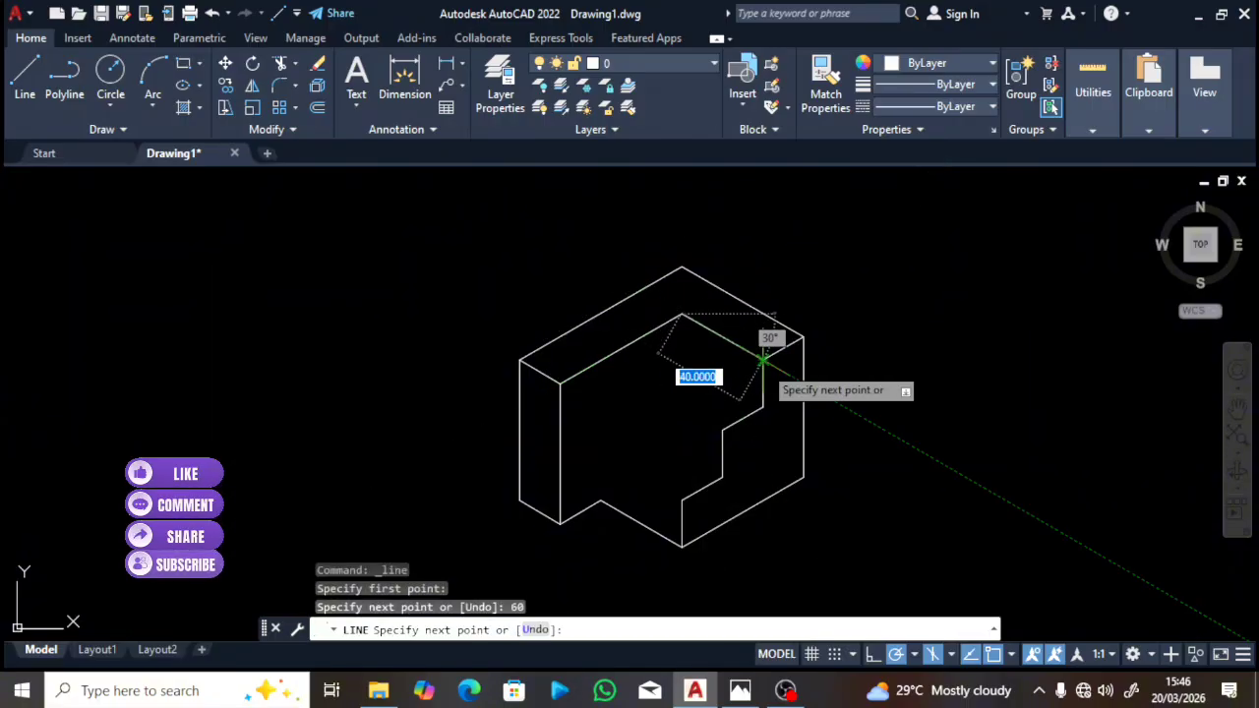
{"action": "left_click", "coordinate": [762, 354]}
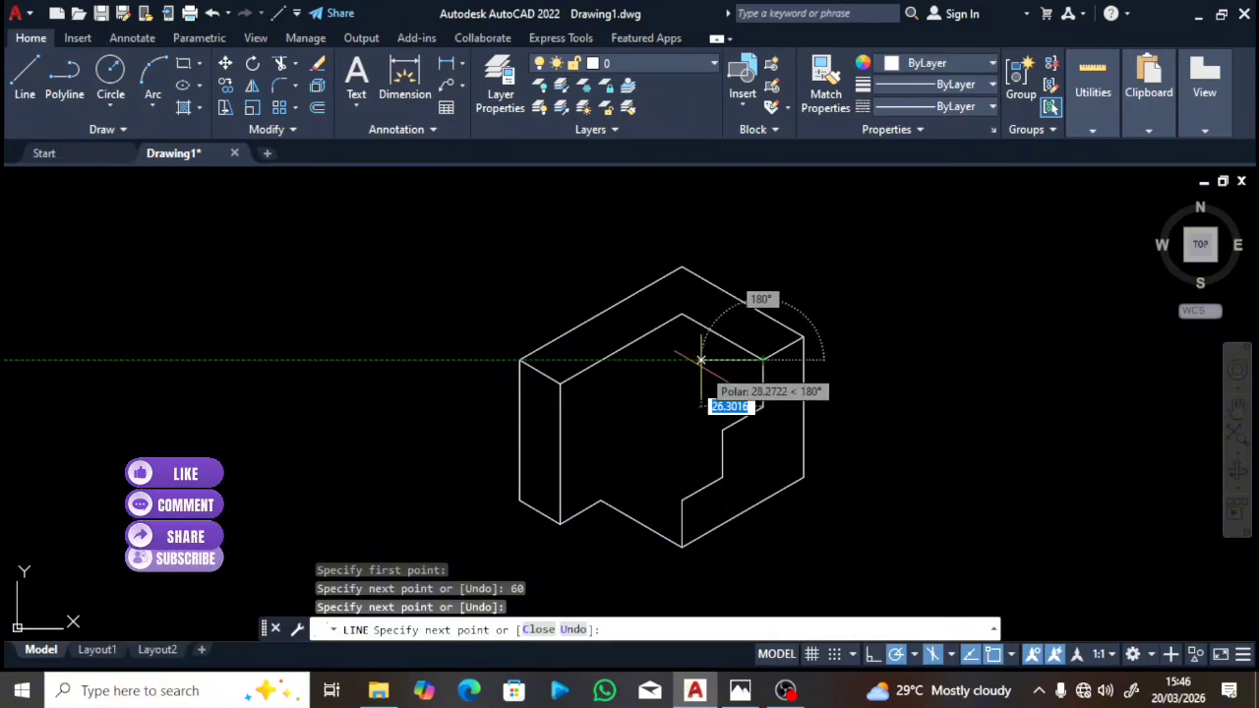
{"action": "key", "text": "Escape"}
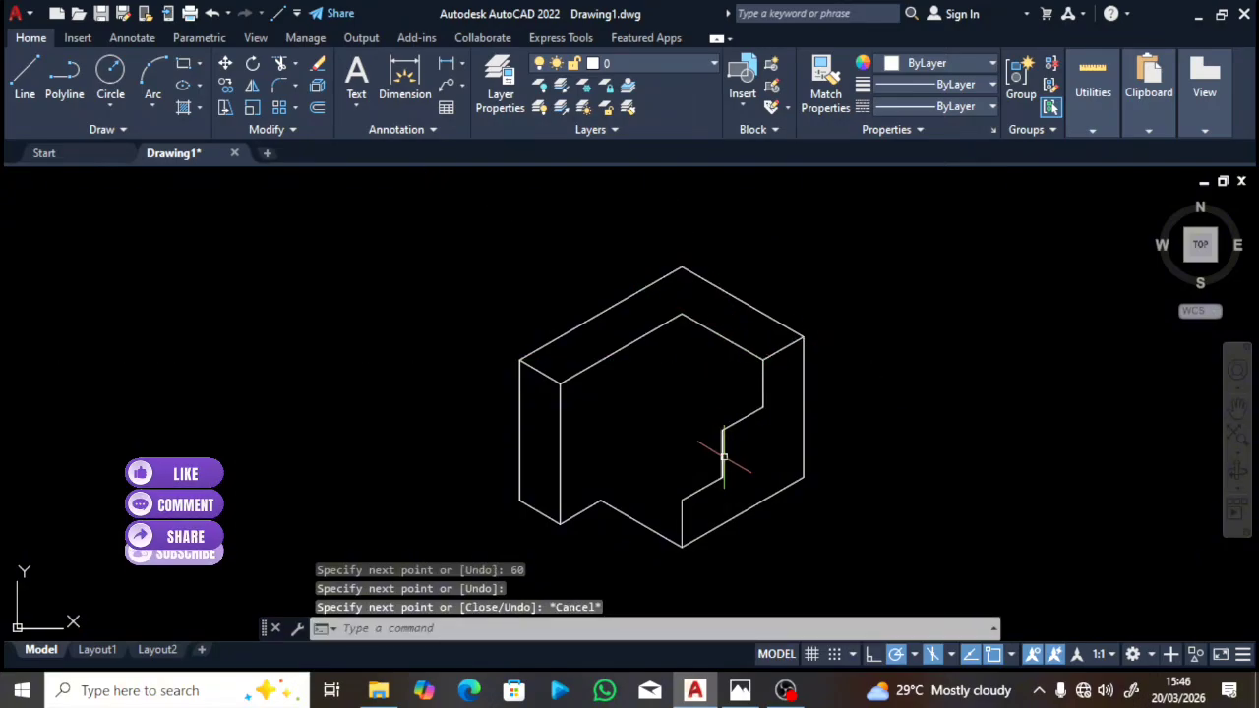
{"action": "left_click", "coordinate": [740, 691]}
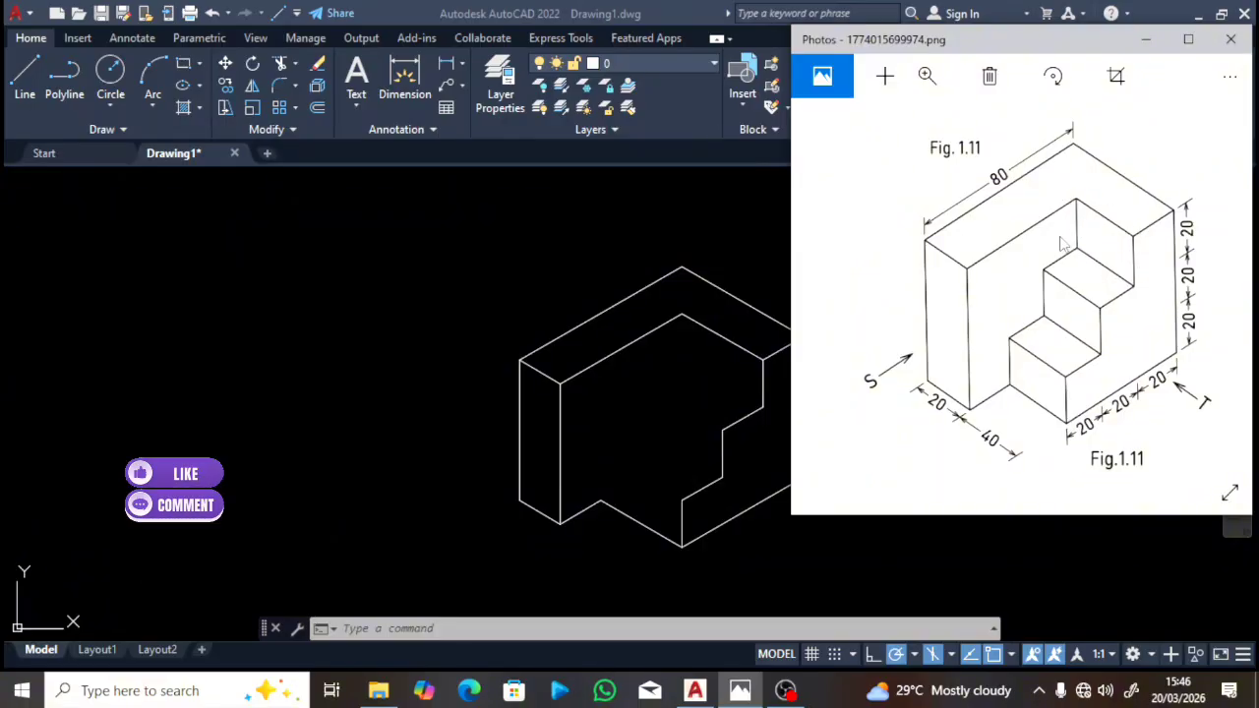
{"action": "left_click", "coordinate": [681, 321]}
{"action": "type", "text": "l"}
{"action": "key", "text": "Return"}
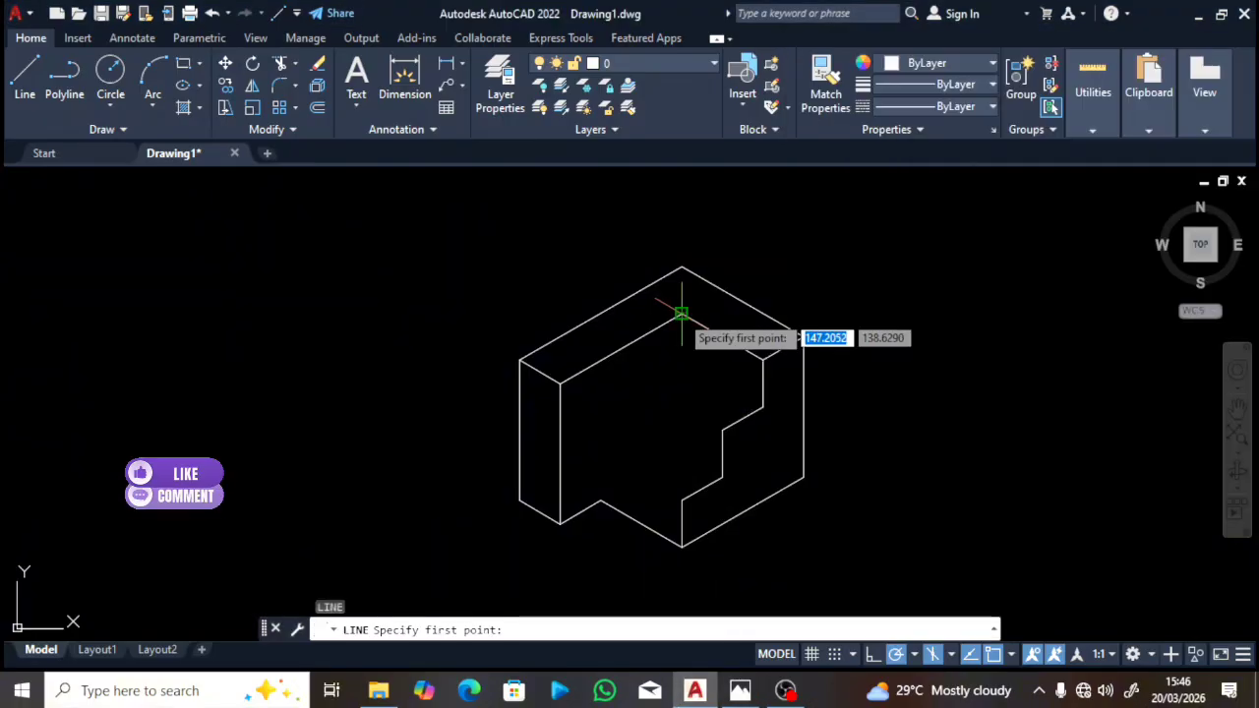
Step: From the recess's inner back corner, draw a 20-unit vertical drop and a 330° edge to the step's top corner
{"action": "left_click", "coordinate": [681, 315]}
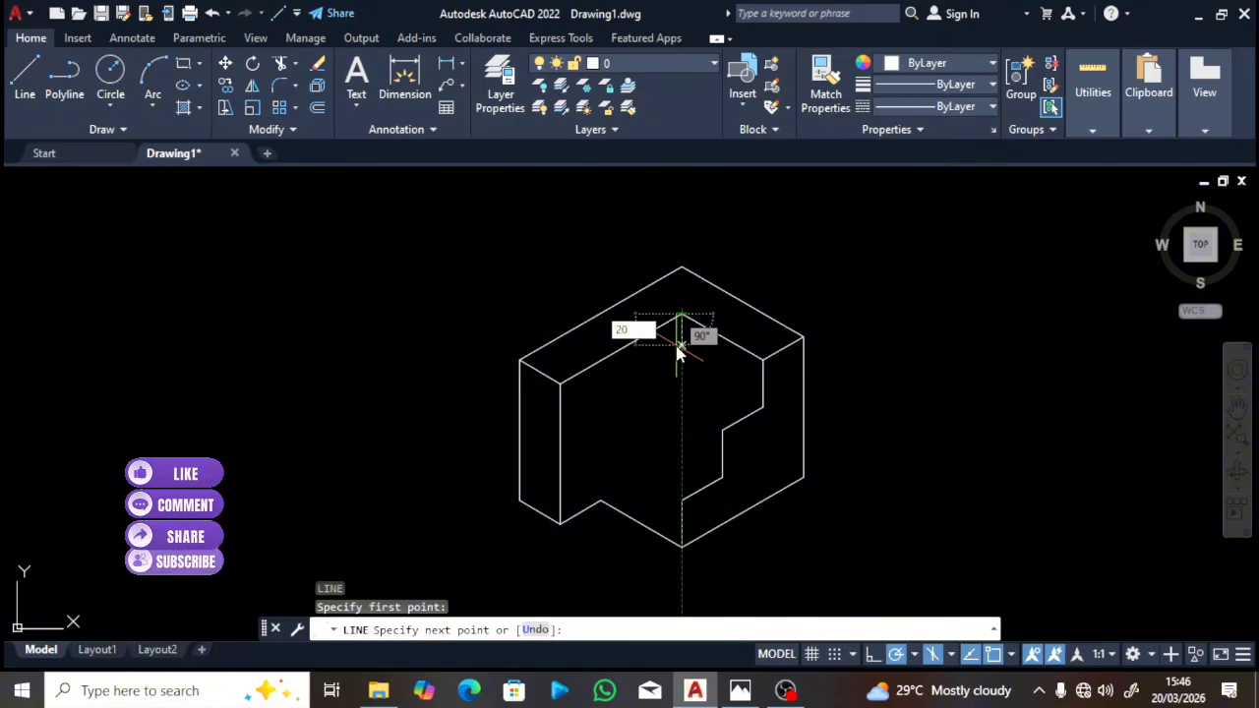
{"action": "type", "text": "20"}
{"action": "key", "text": "Return"}
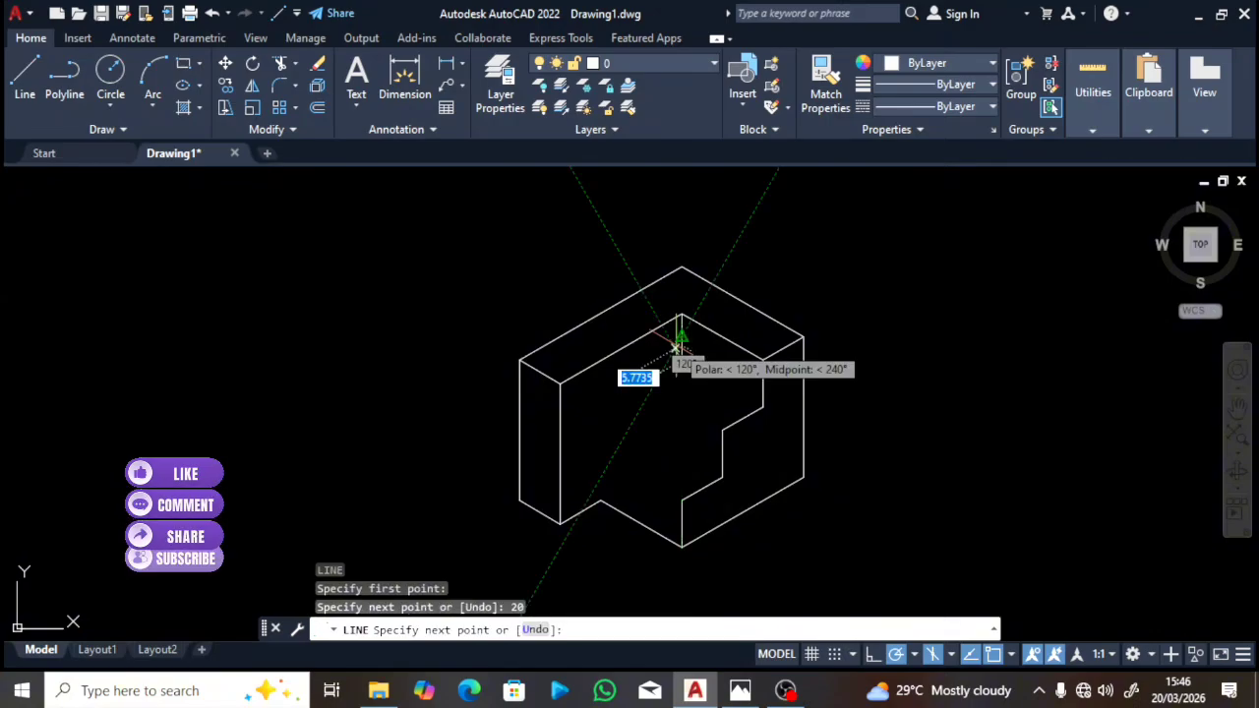
{"action": "left_click", "coordinate": [762, 407]}
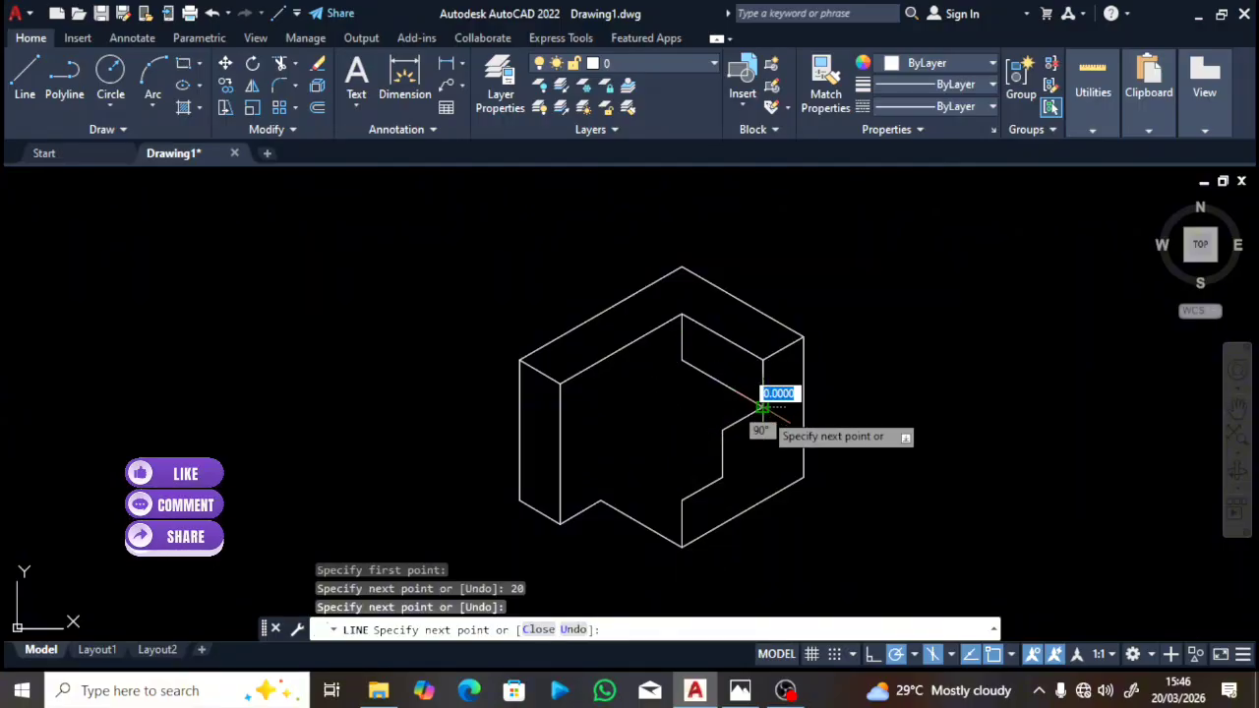
{"action": "key", "text": "Escape"}
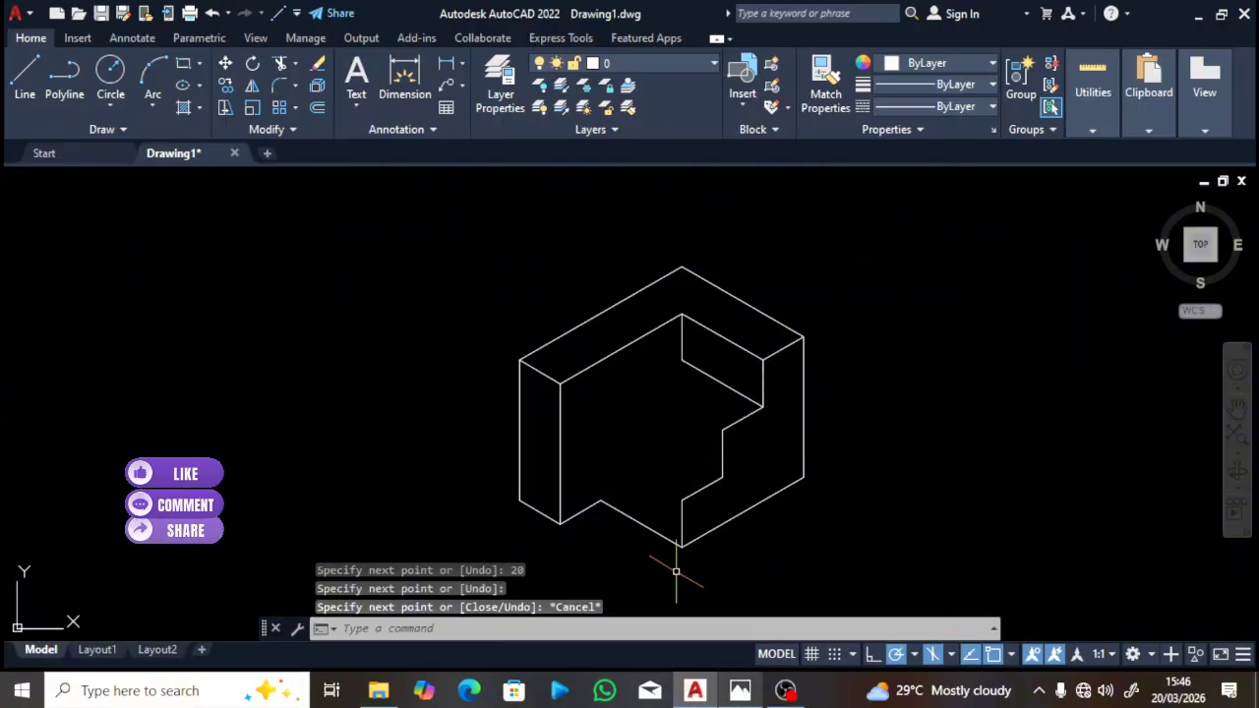
{"action": "left_click", "coordinate": [740, 691]}
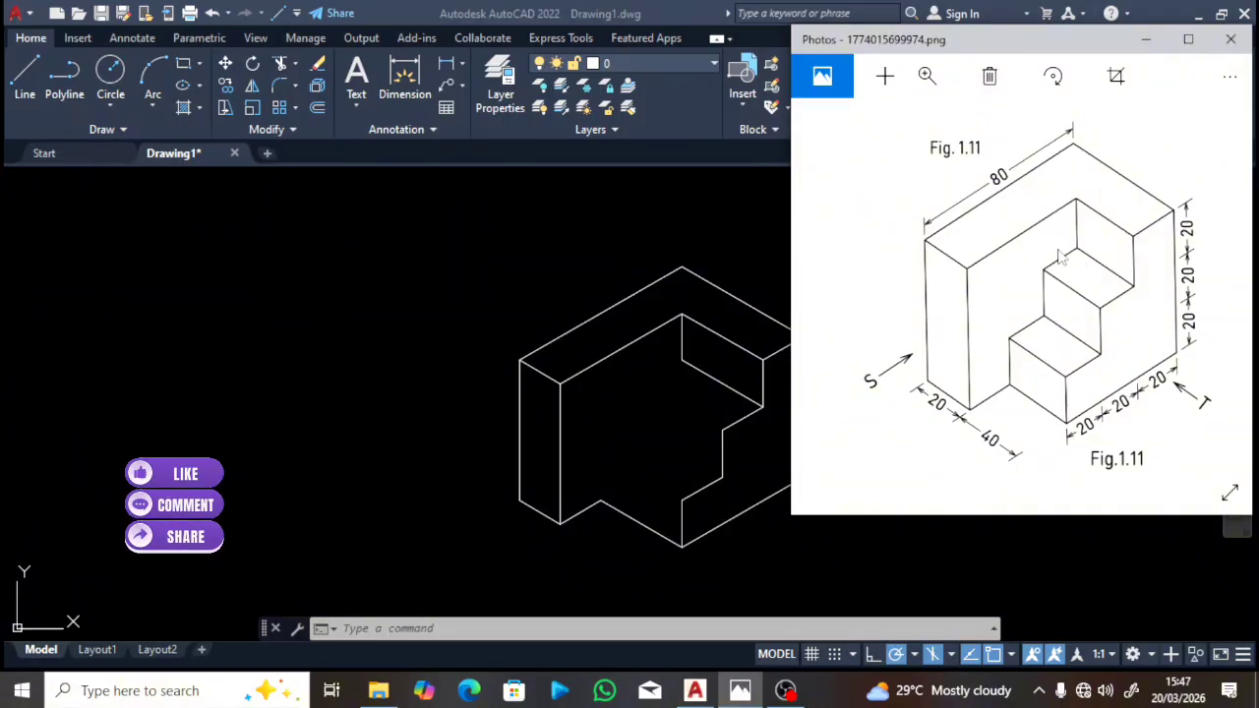
{"action": "left_click", "coordinate": [672, 366]}
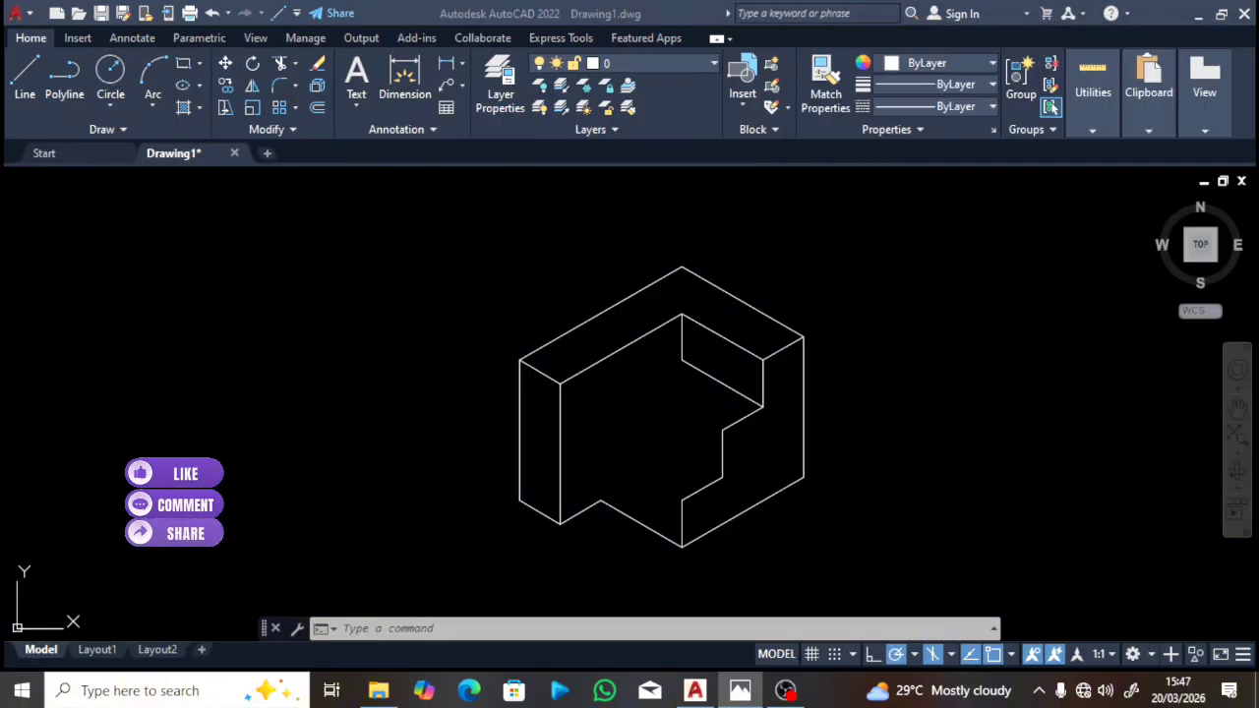
Step: Draw a 20-unit line from the short vertical edge's bottom to the recess corner, then view the Fig. 1.11 reference
{"action": "type", "text": "l"}
{"action": "key", "text": "Return"}
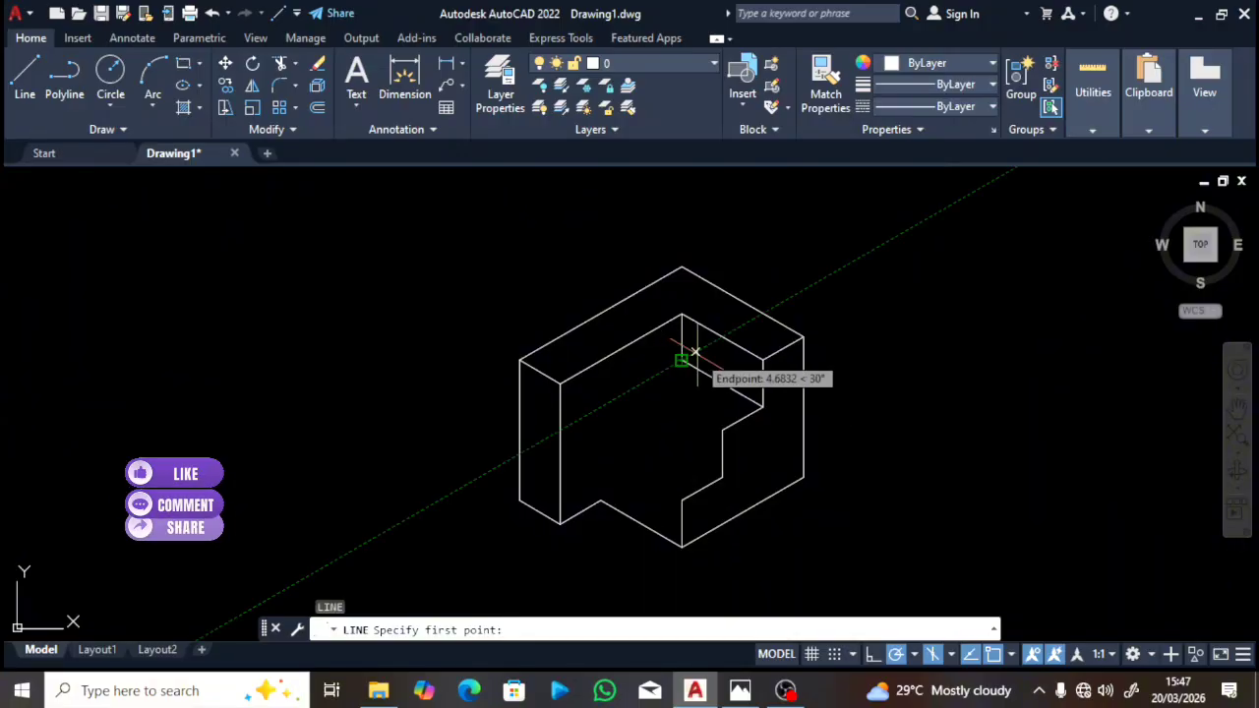
{"action": "left_click", "coordinate": [681, 360]}
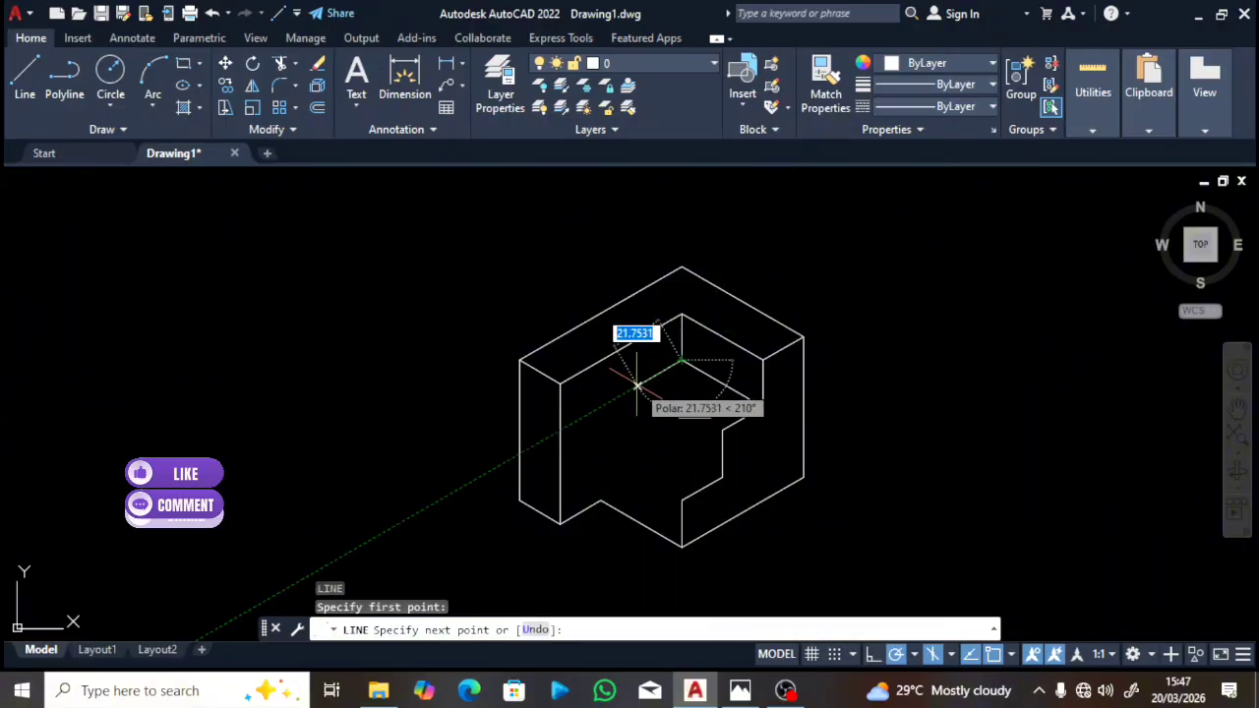
{"action": "type", "text": "2"}
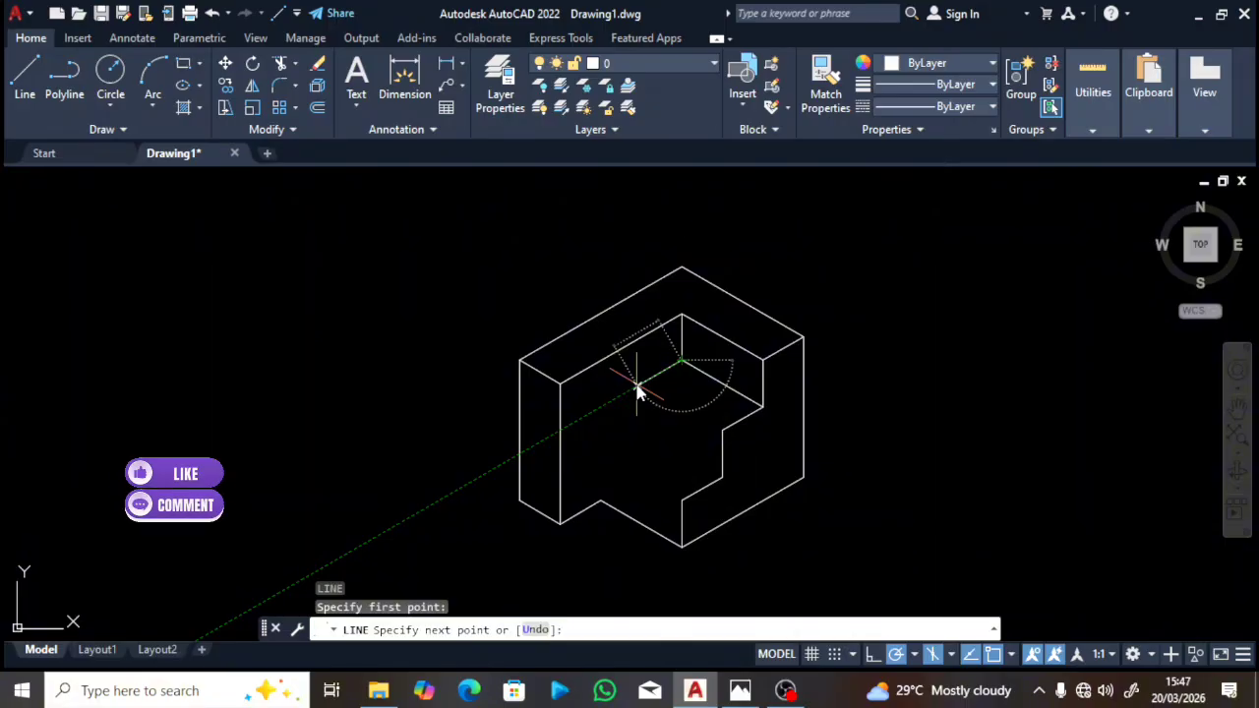
{"action": "key", "text": "Return"}
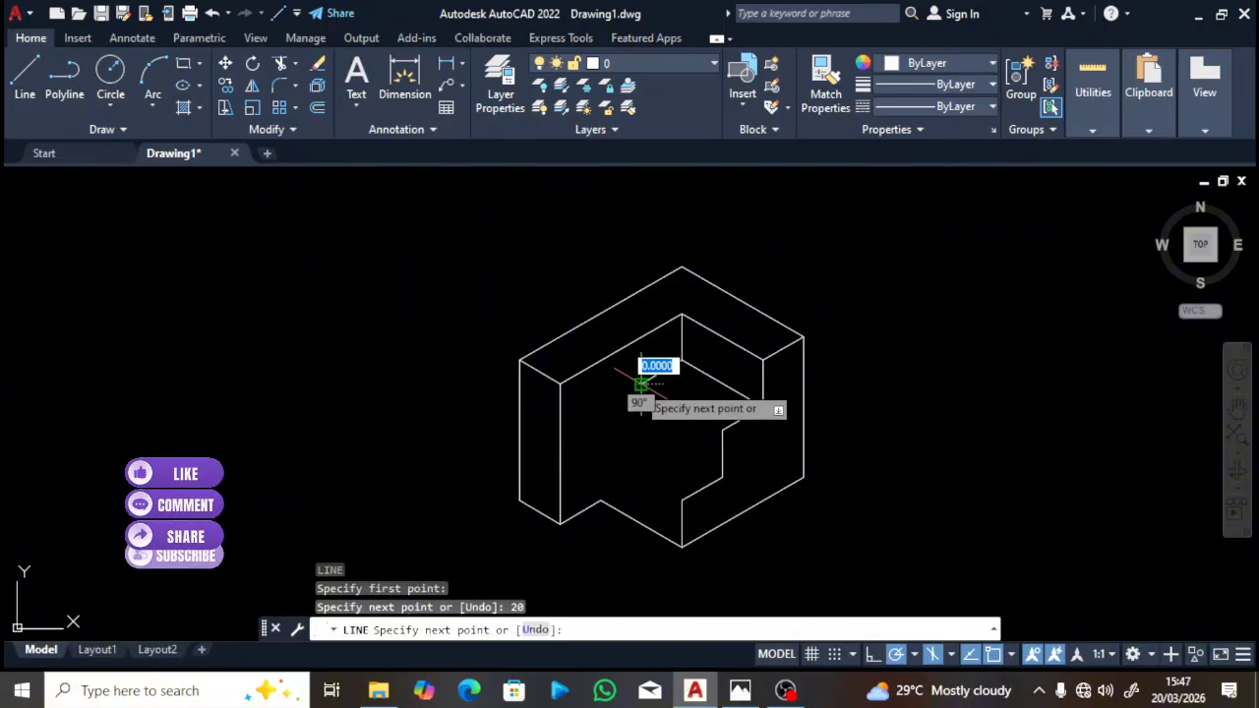
{"action": "left_click", "coordinate": [723, 430]}
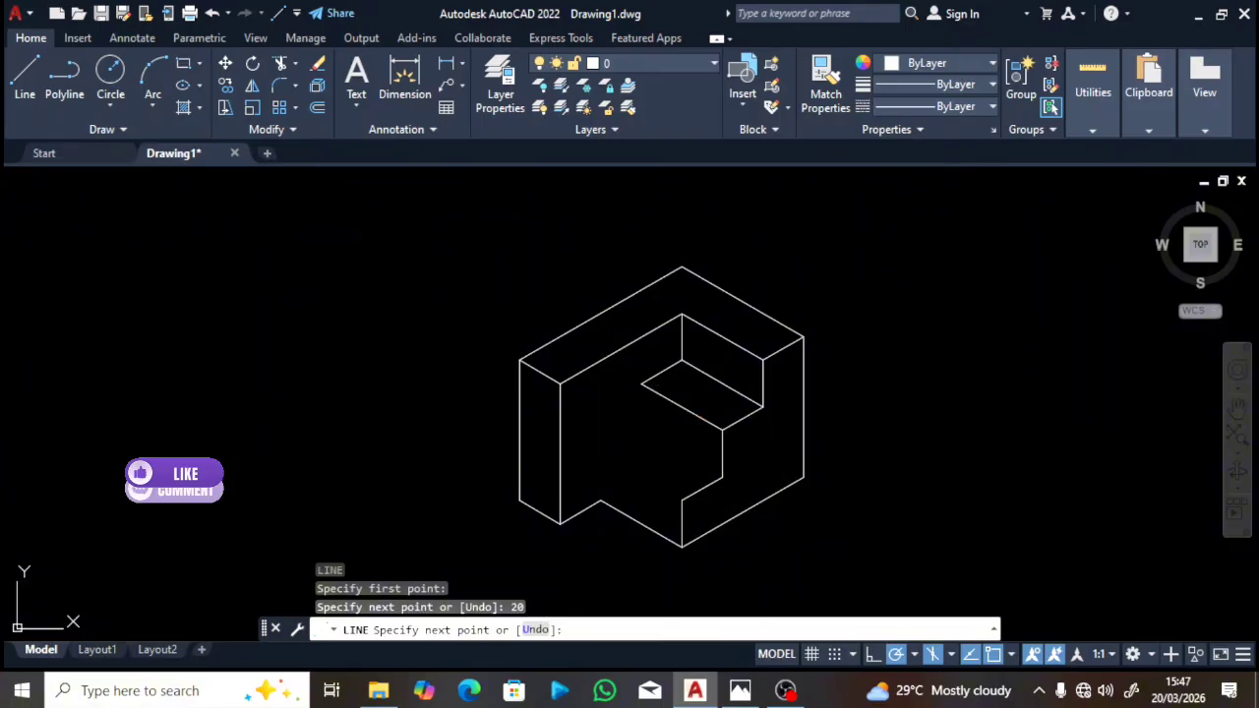
{"action": "key", "text": "Escape"}
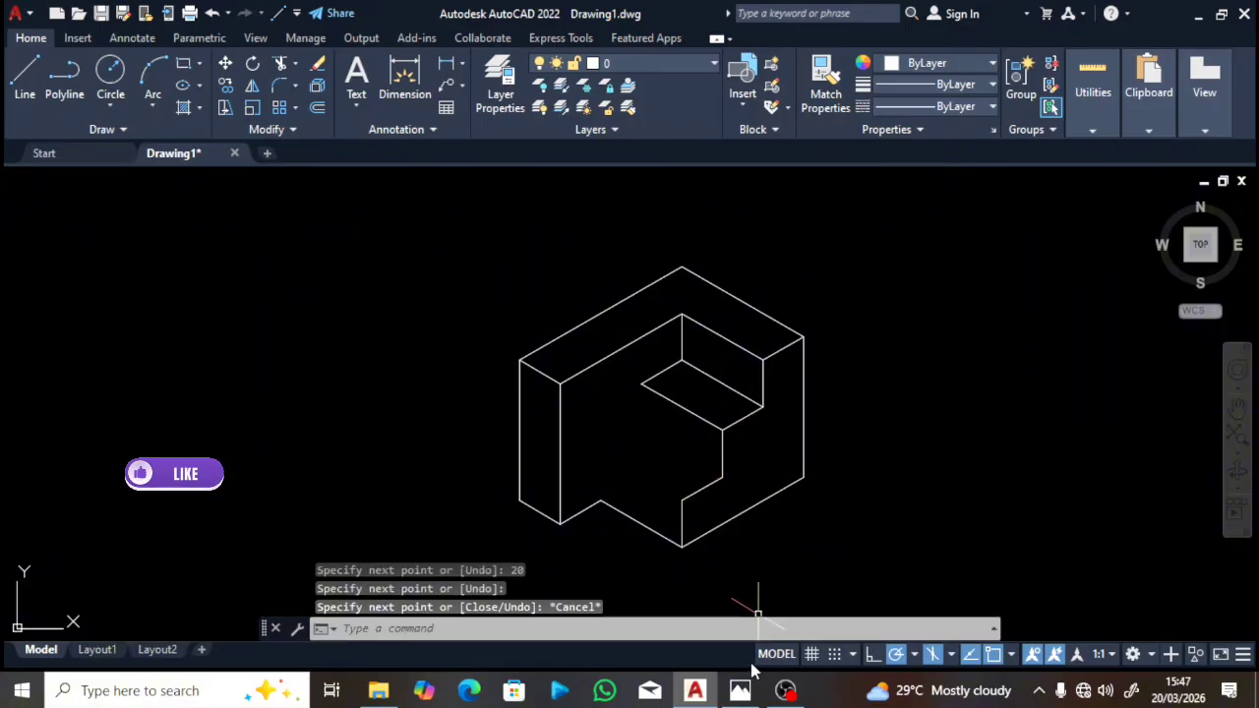
{"action": "left_click", "coordinate": [740, 691]}
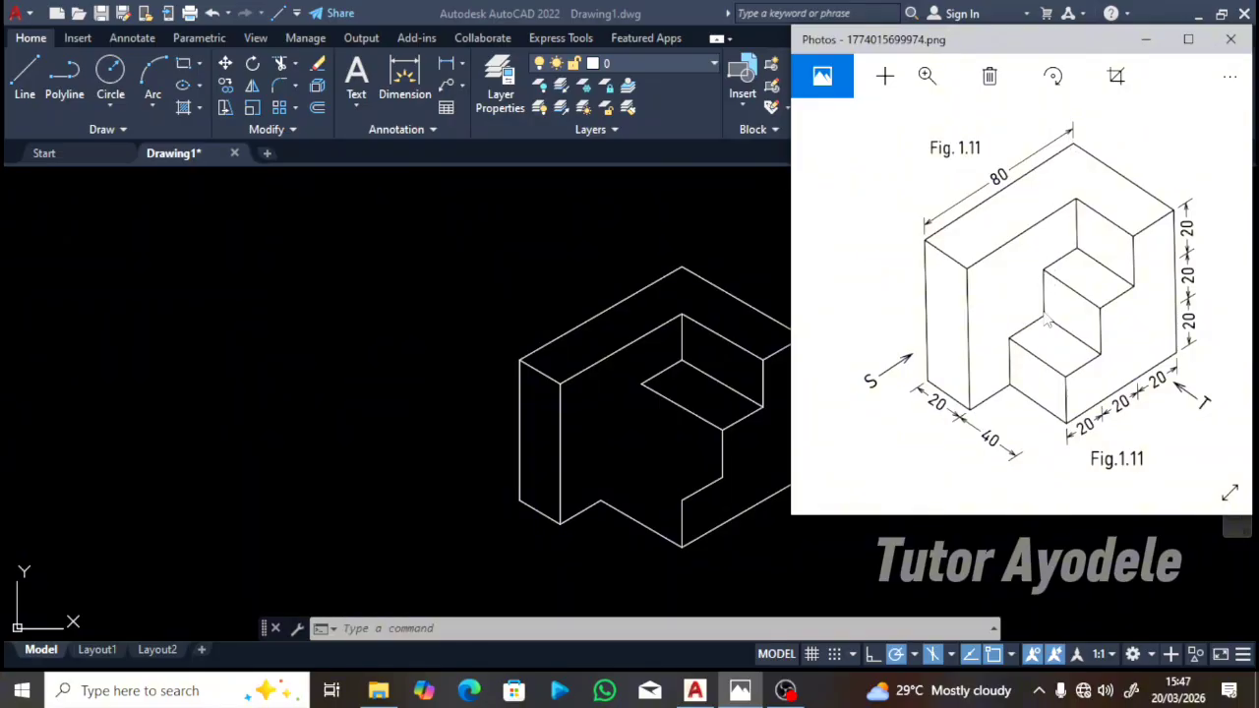
Step: From the upper tread's front corner, draw a 20-unit vertical edge down and a sloping edge to the existing corner
{"action": "left_click", "coordinate": [636, 385]}
{"action": "type", "text": "l"}
{"action": "key", "text": "Return"}
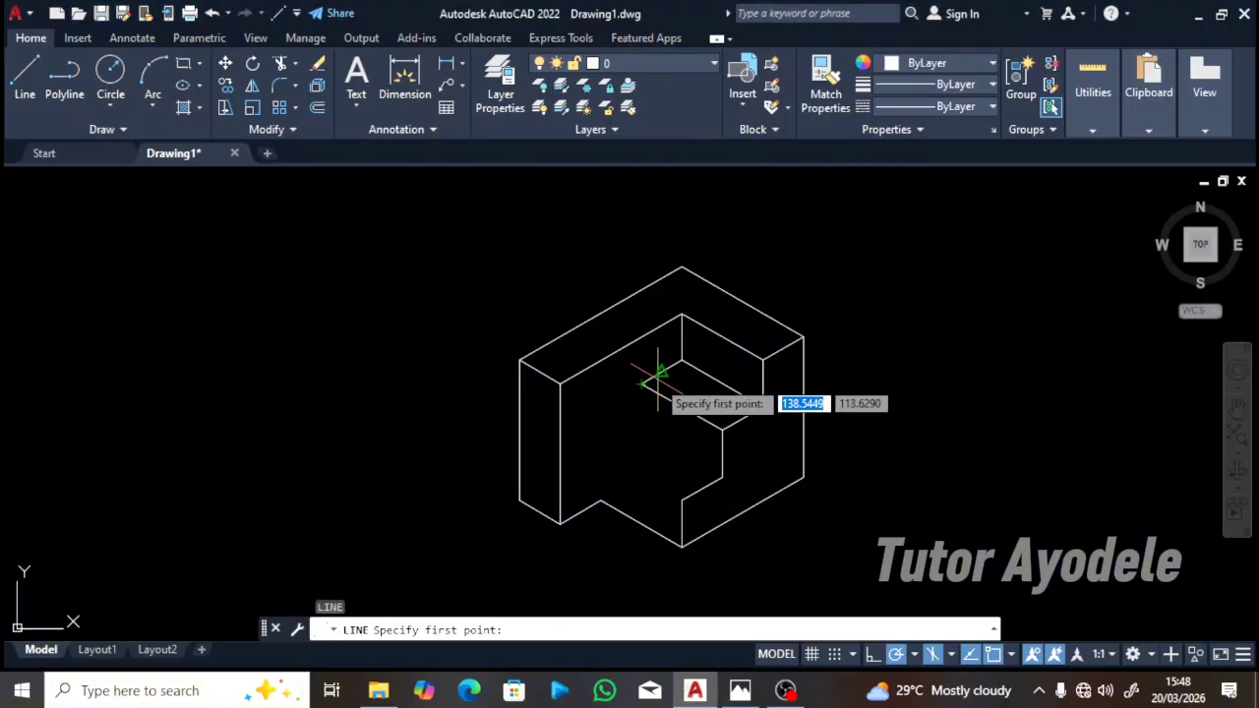
{"action": "left_click", "coordinate": [640, 385]}
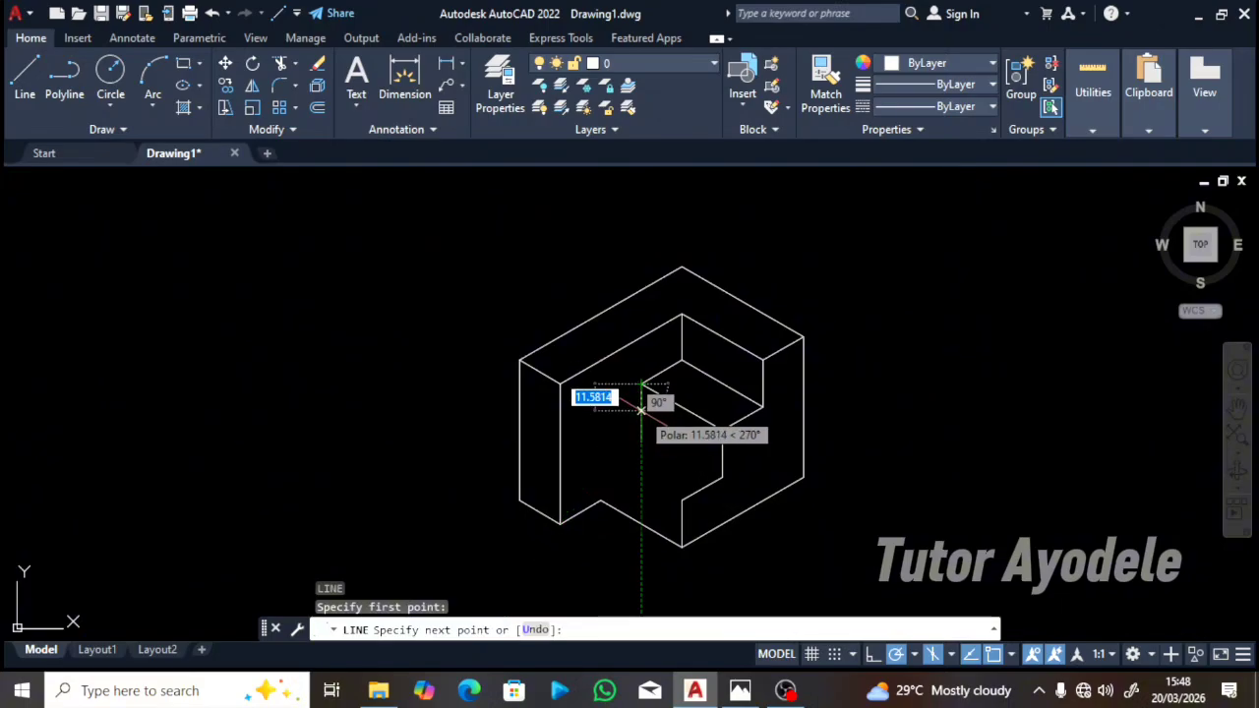
{"action": "type", "text": "20"}
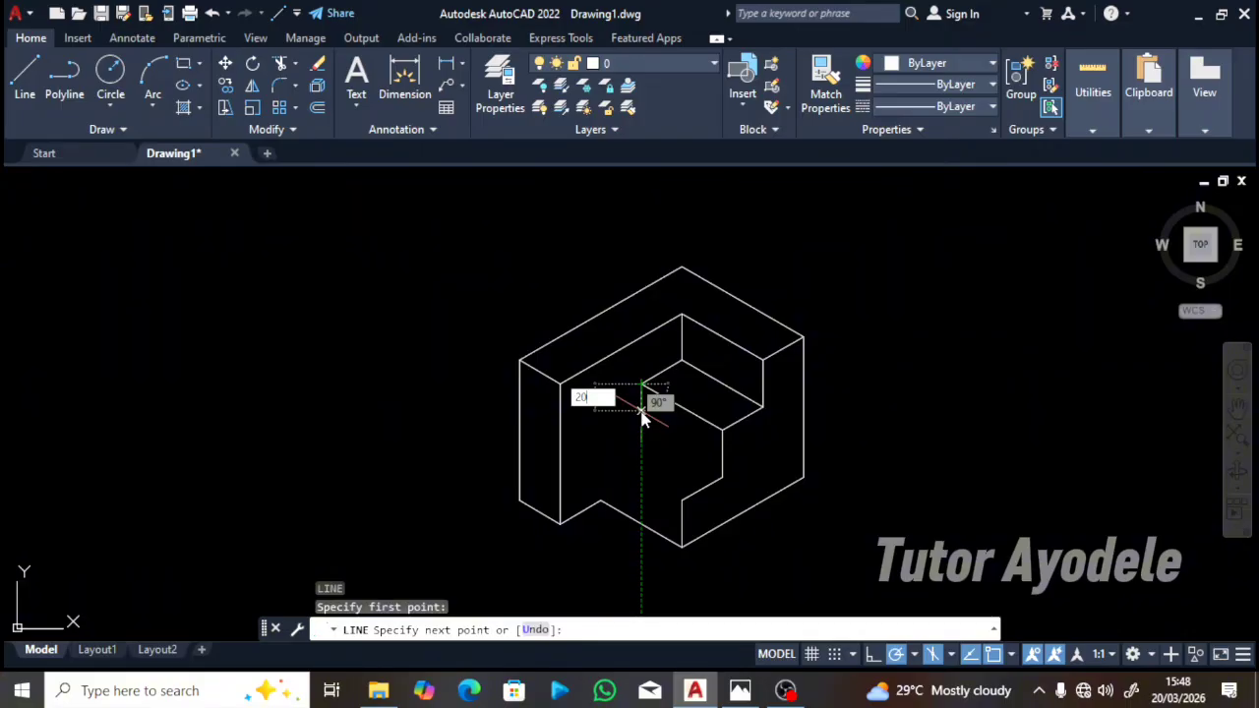
{"action": "key", "text": "Return"}
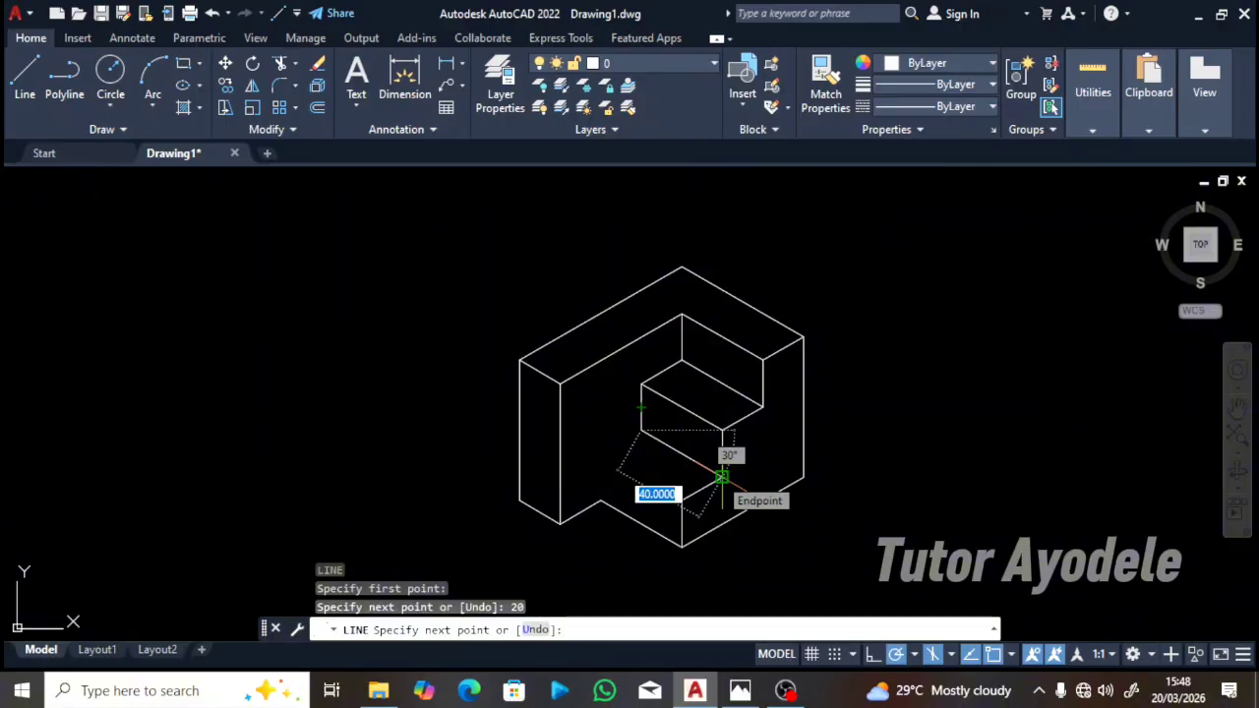
{"action": "left_click", "coordinate": [722, 477]}
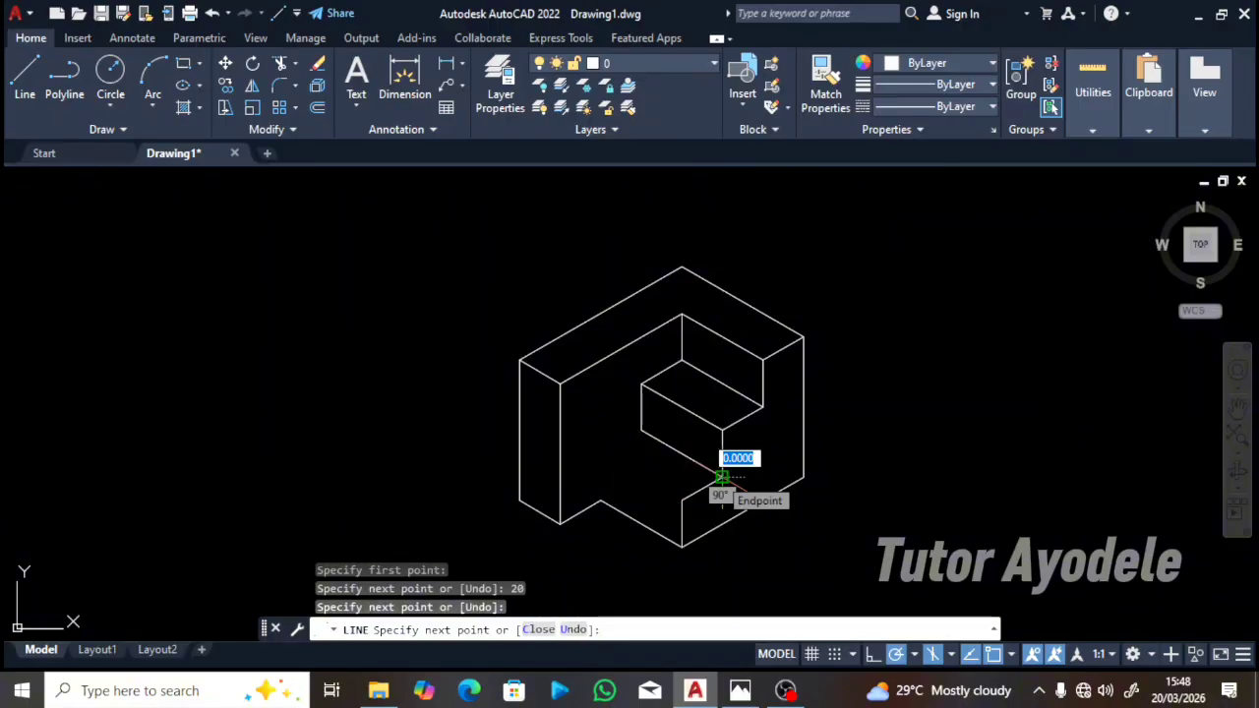
{"action": "key", "text": "Escape"}
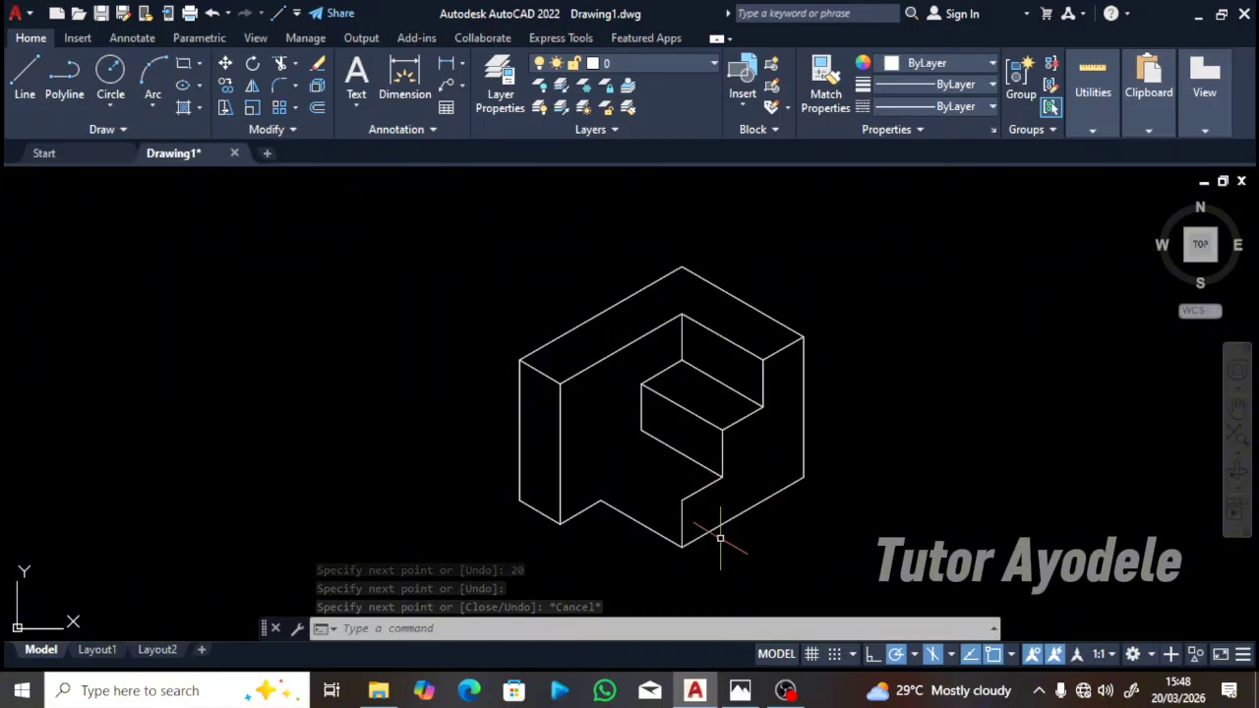
{"action": "left_click", "coordinate": [740, 691]}
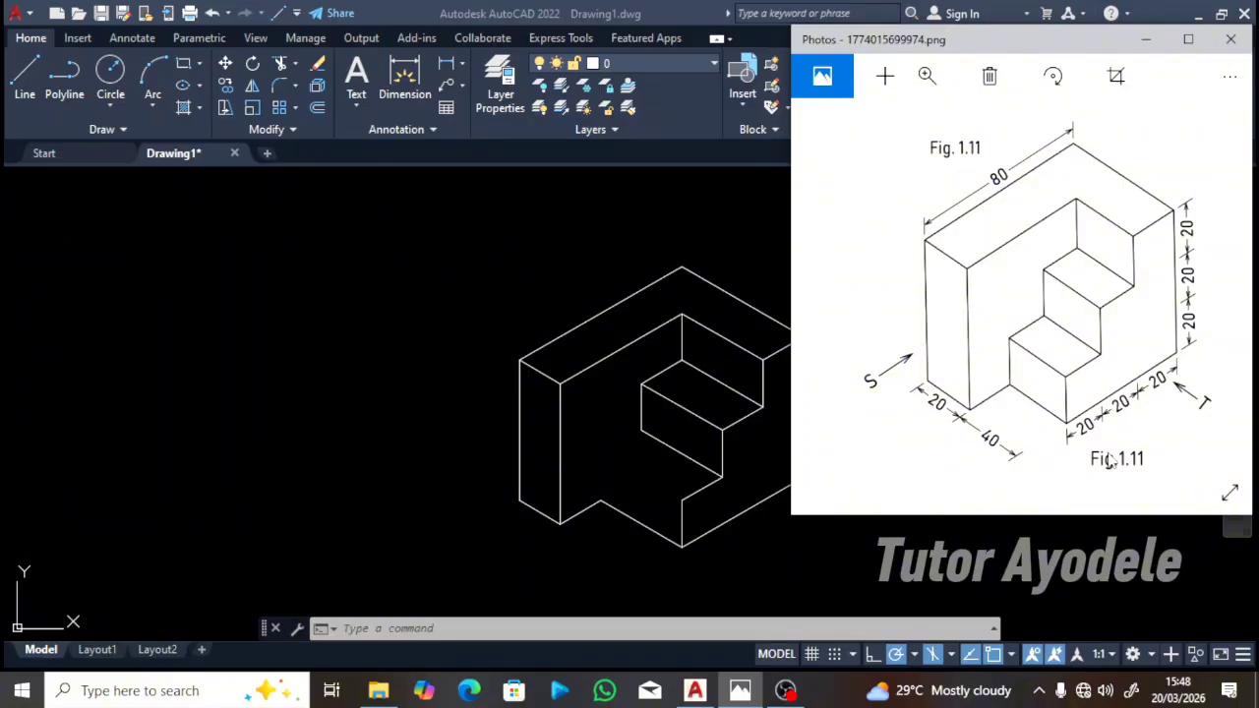
{"action": "left_click", "coordinate": [632, 425]}
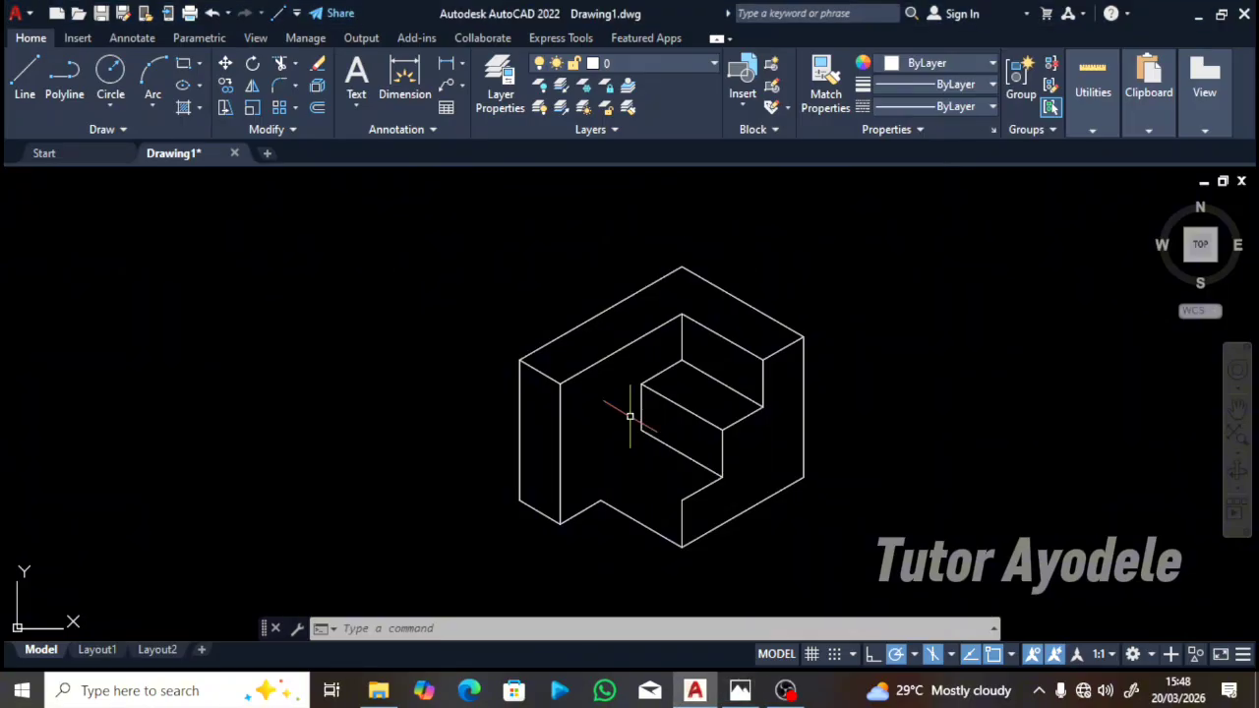
Step: From the upper riser's lower corner, draw a 20-unit edge at 150° and join it to the corner below
{"action": "type", "text": "l"}
{"action": "key", "text": "Return"}
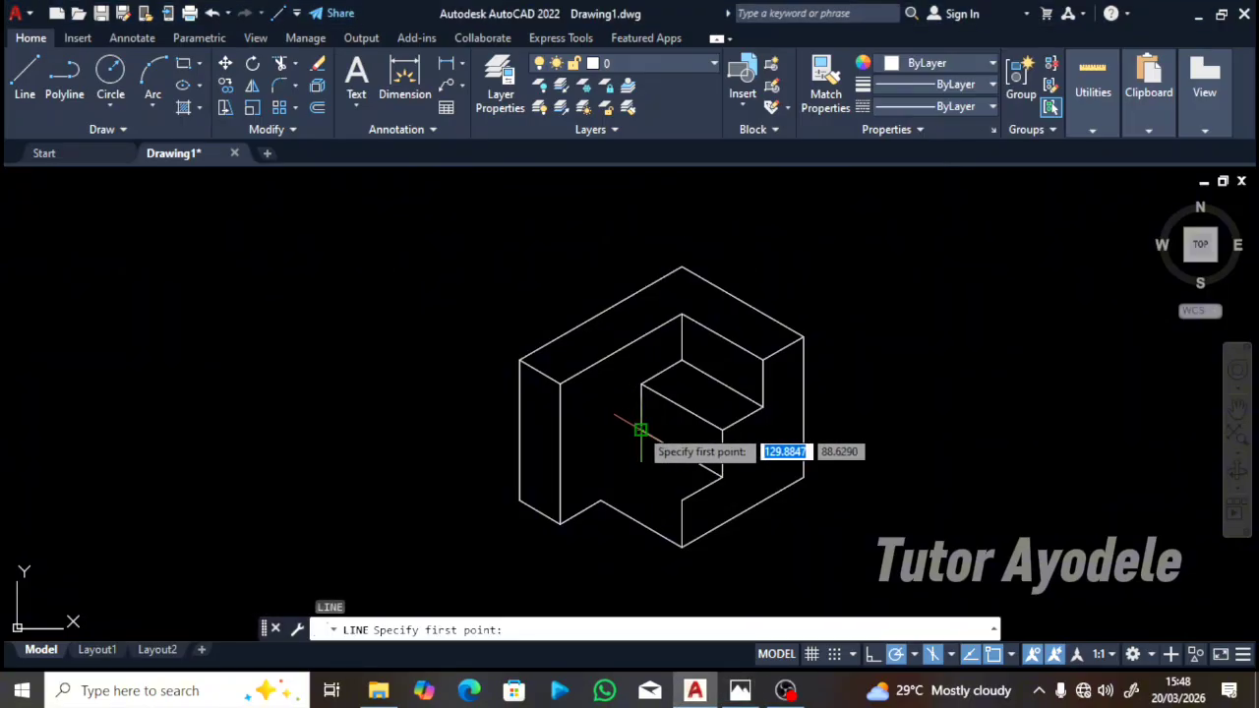
{"action": "left_click", "coordinate": [641, 430]}
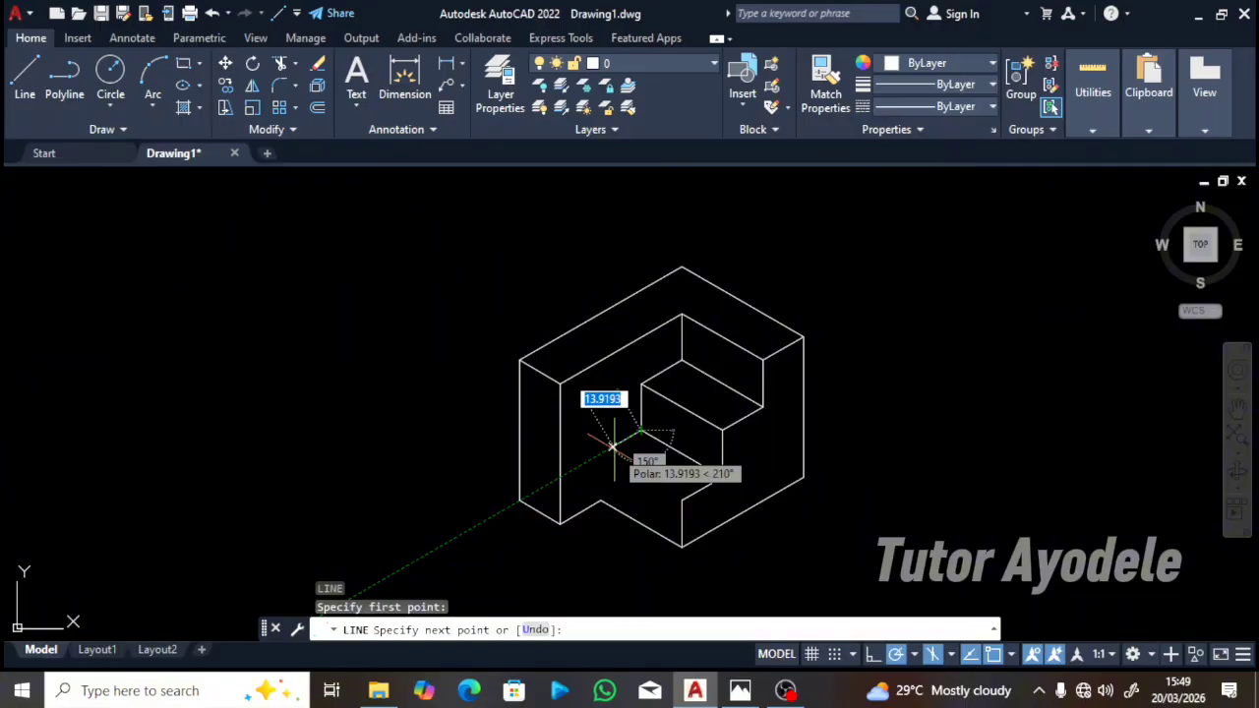
{"action": "type", "text": "20"}
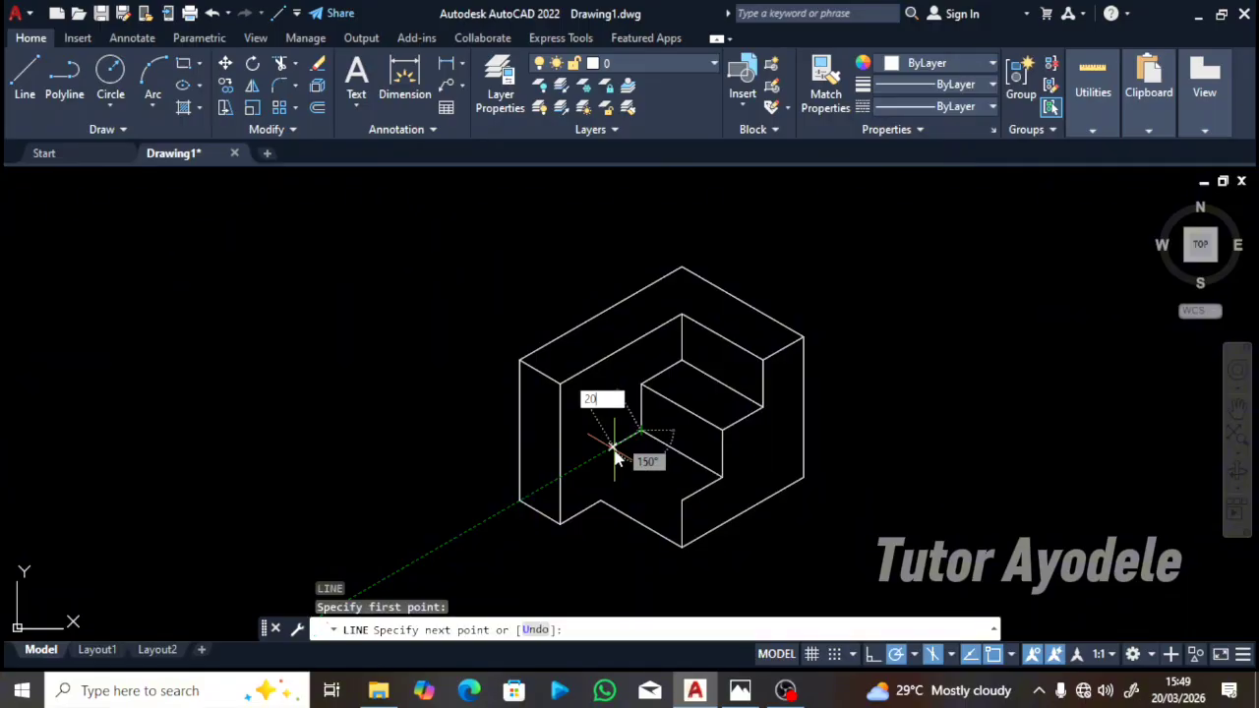
{"action": "key", "text": "Return"}
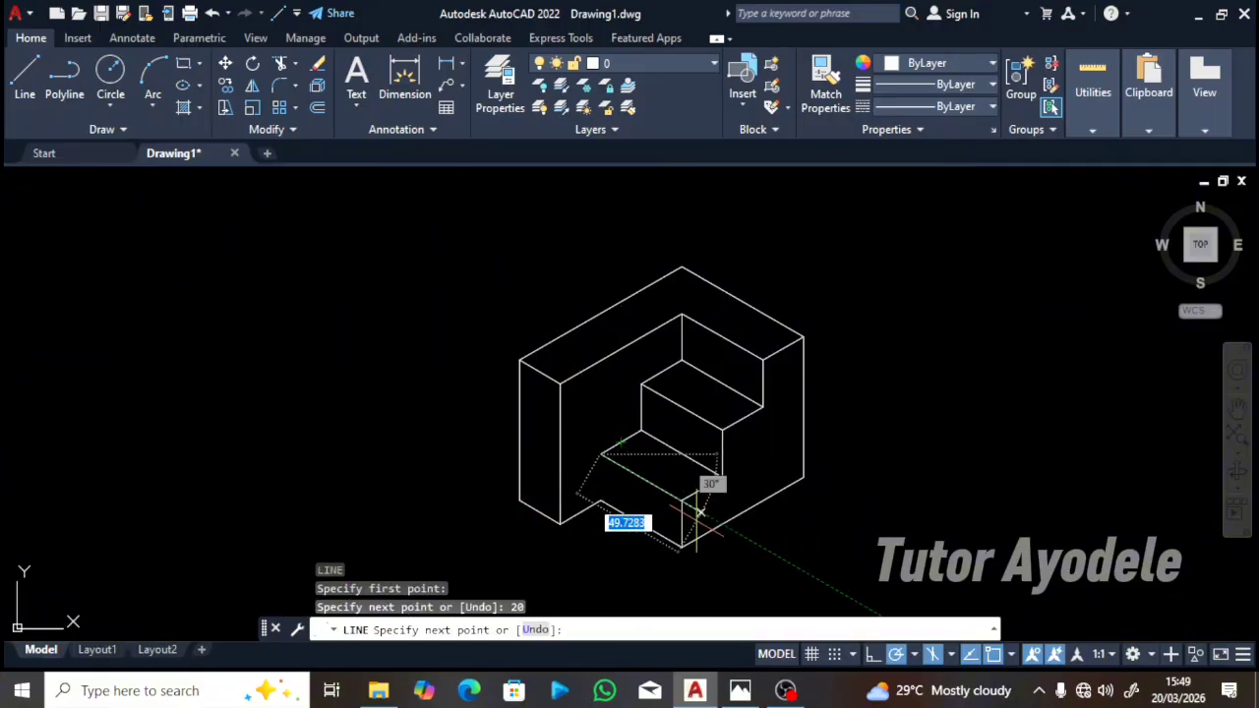
{"action": "left_click", "coordinate": [682, 501]}
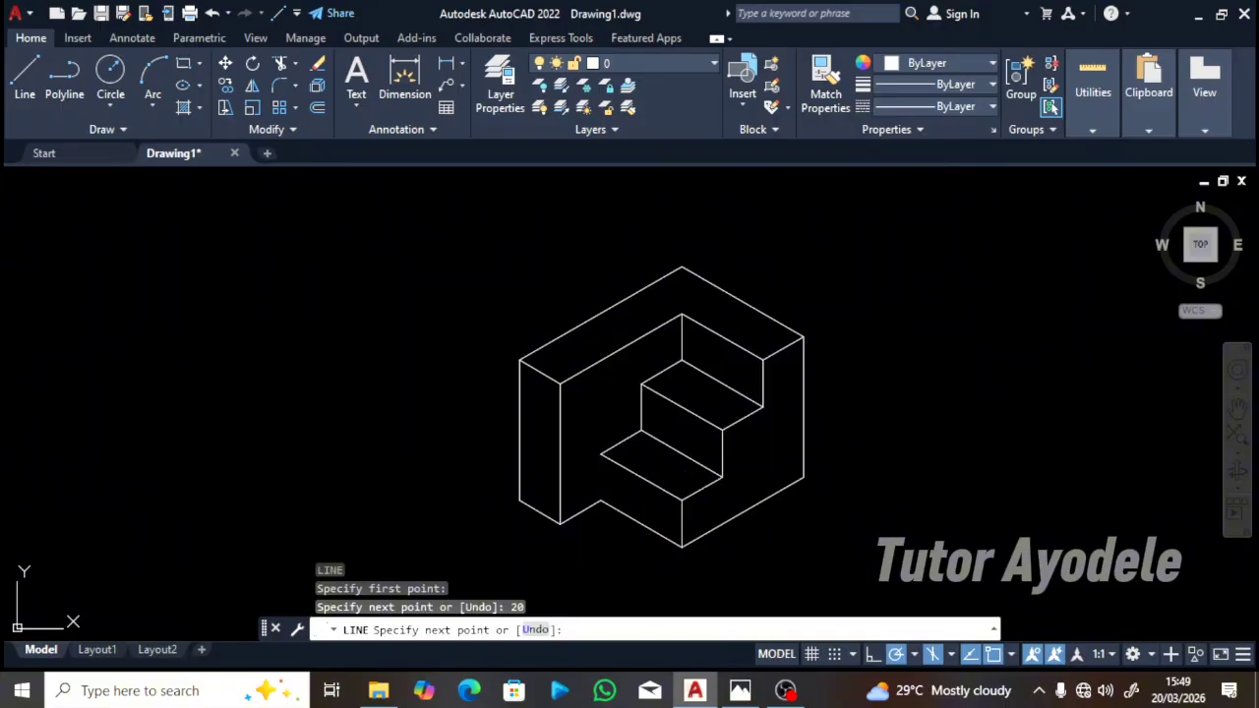
{"action": "key", "text": "Escape"}
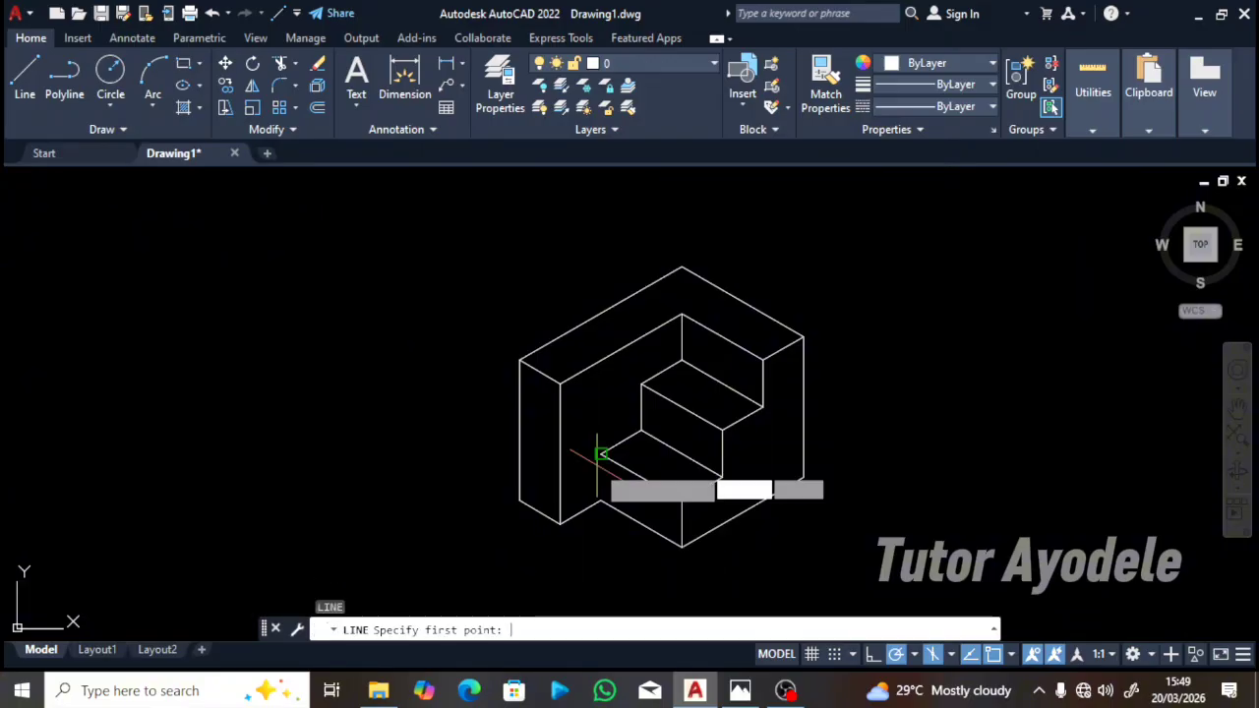
Step: Draw the lower step's 20-unit vertical riser edge from its front corner down to its base
{"action": "key", "text": "Return"}
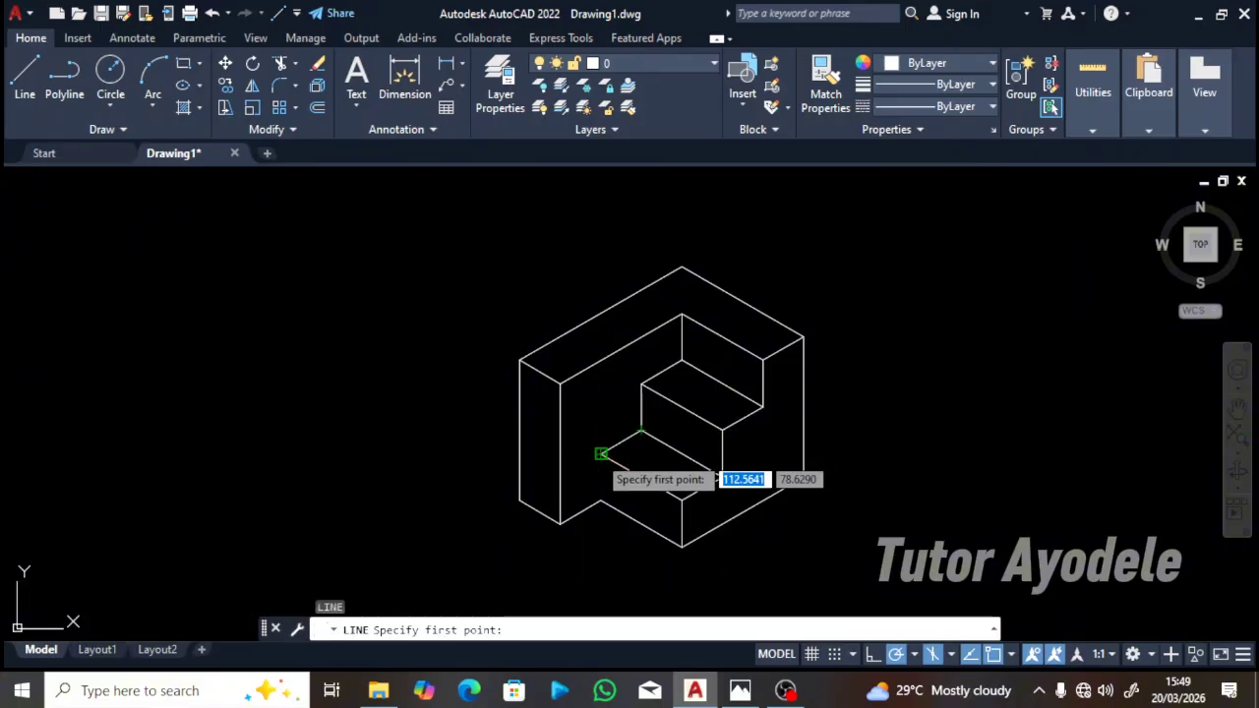
{"action": "left_click", "coordinate": [602, 454]}
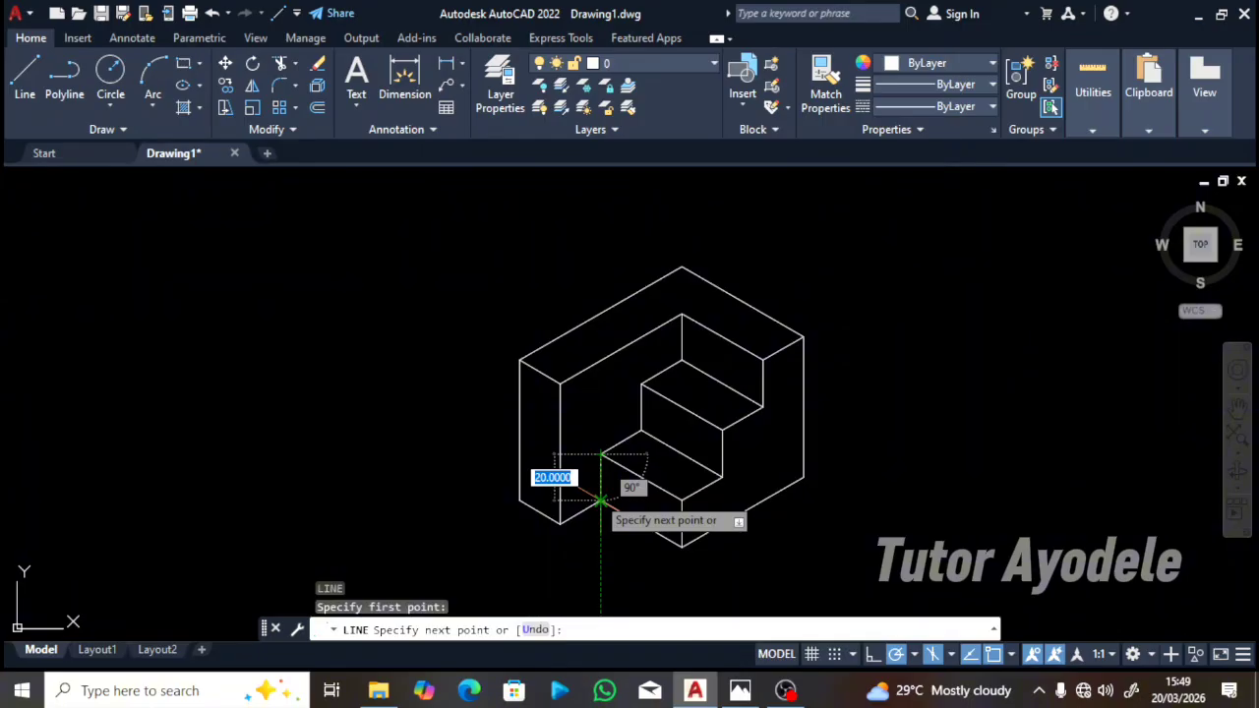
{"action": "left_click", "coordinate": [602, 500]}
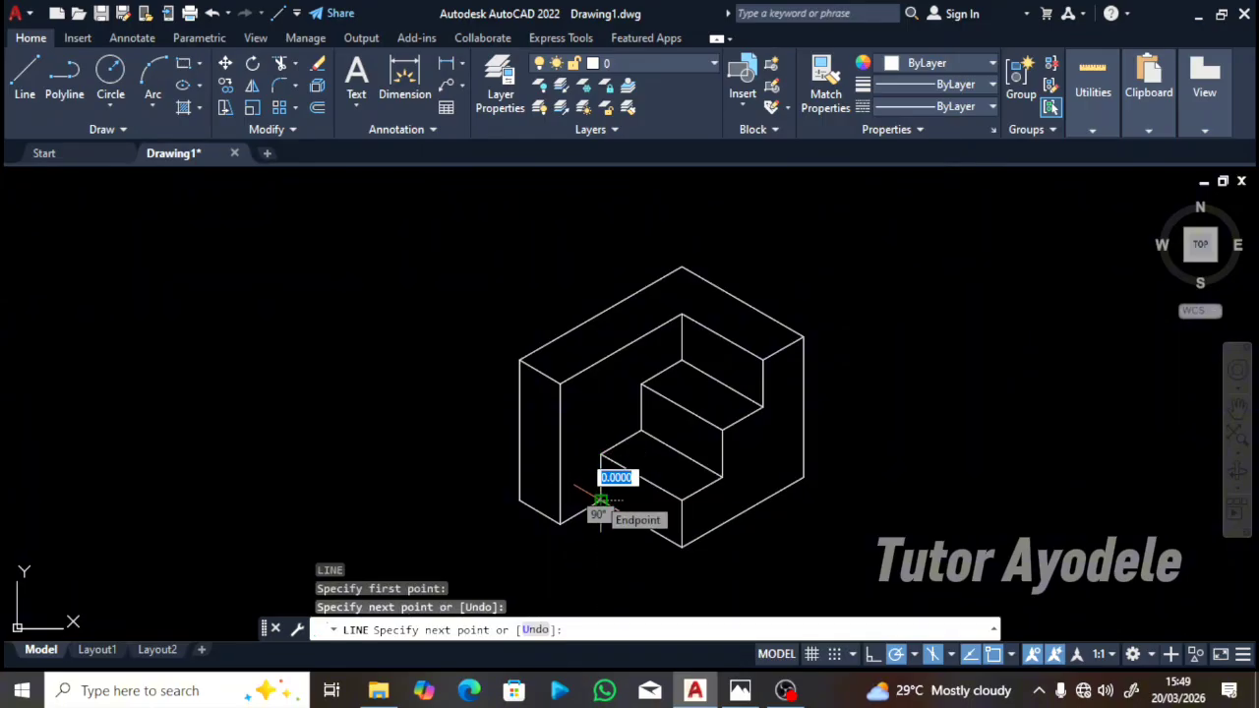
{"action": "left_click", "coordinate": [601, 500]}
{"action": "key", "text": "Escape"}
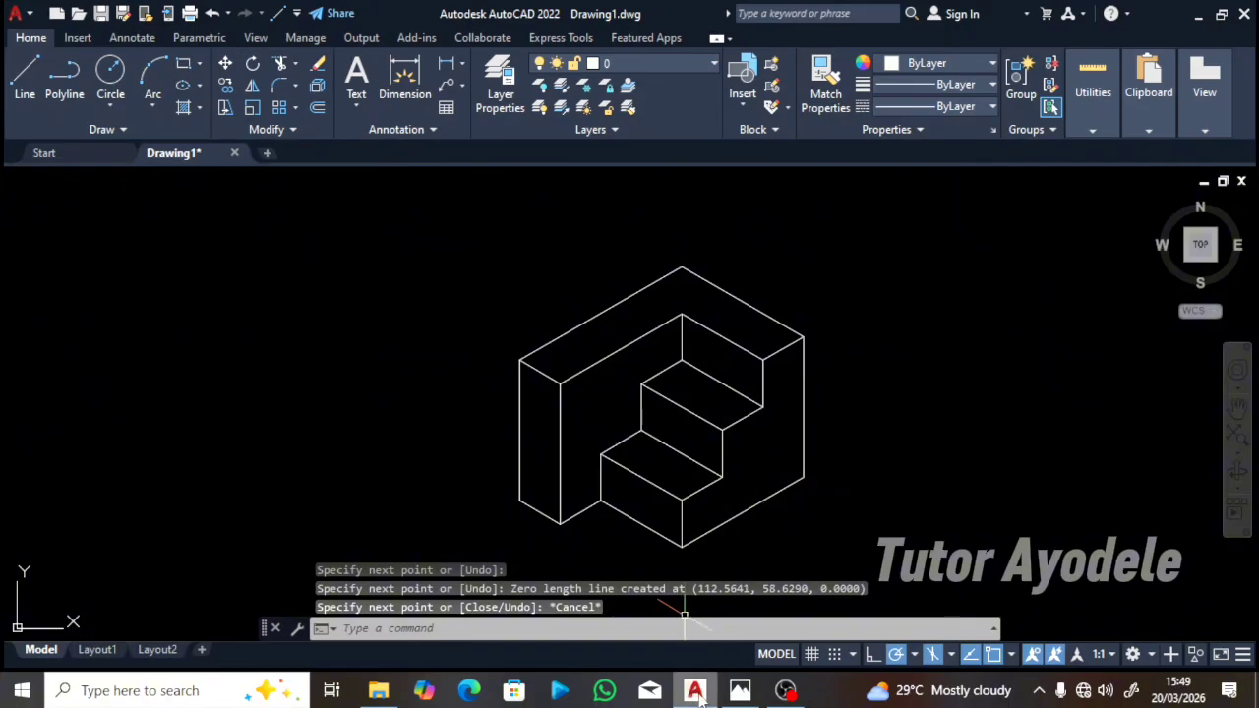
{"action": "left_click", "coordinate": [738, 693]}
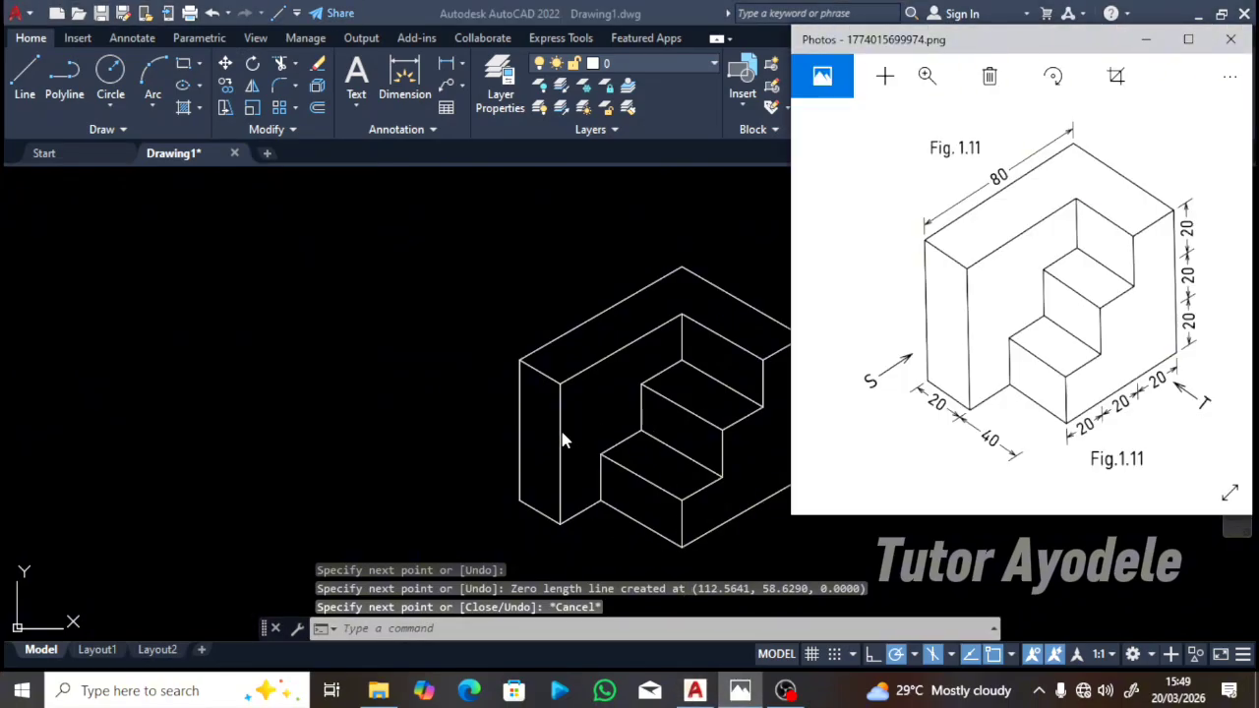
{"action": "left_click", "coordinate": [406, 381]}
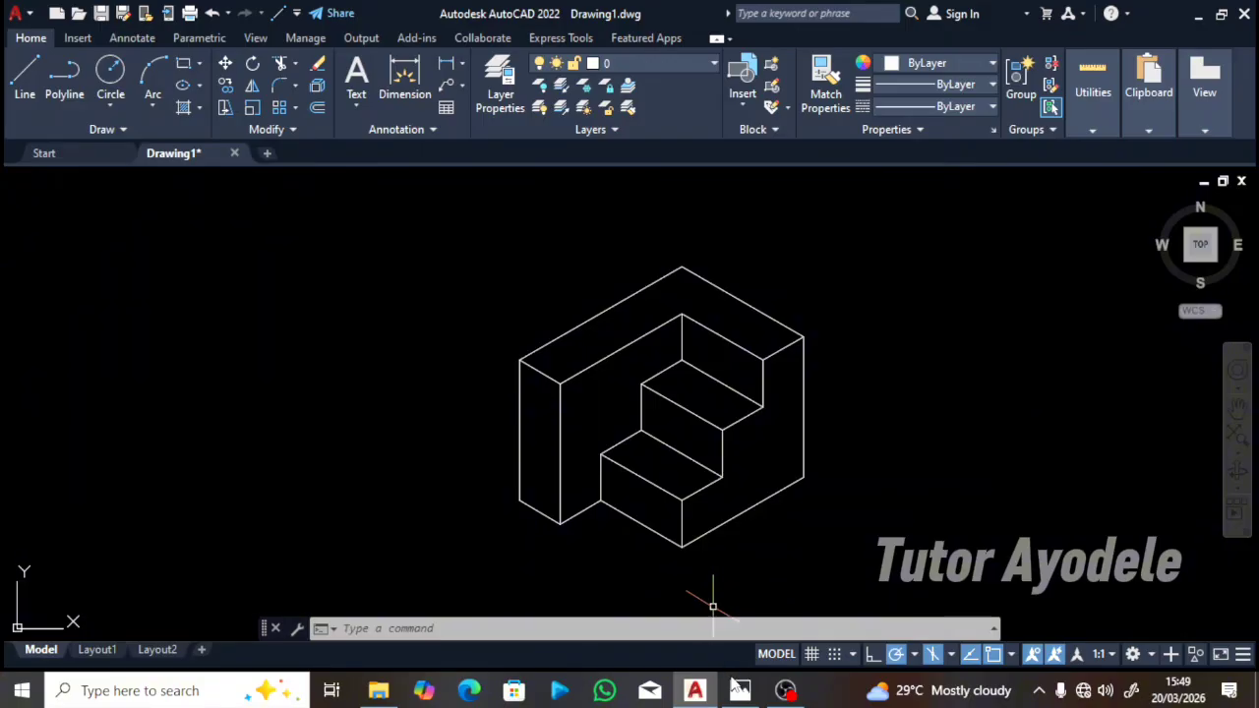
{"action": "left_click", "coordinate": [740, 691]}
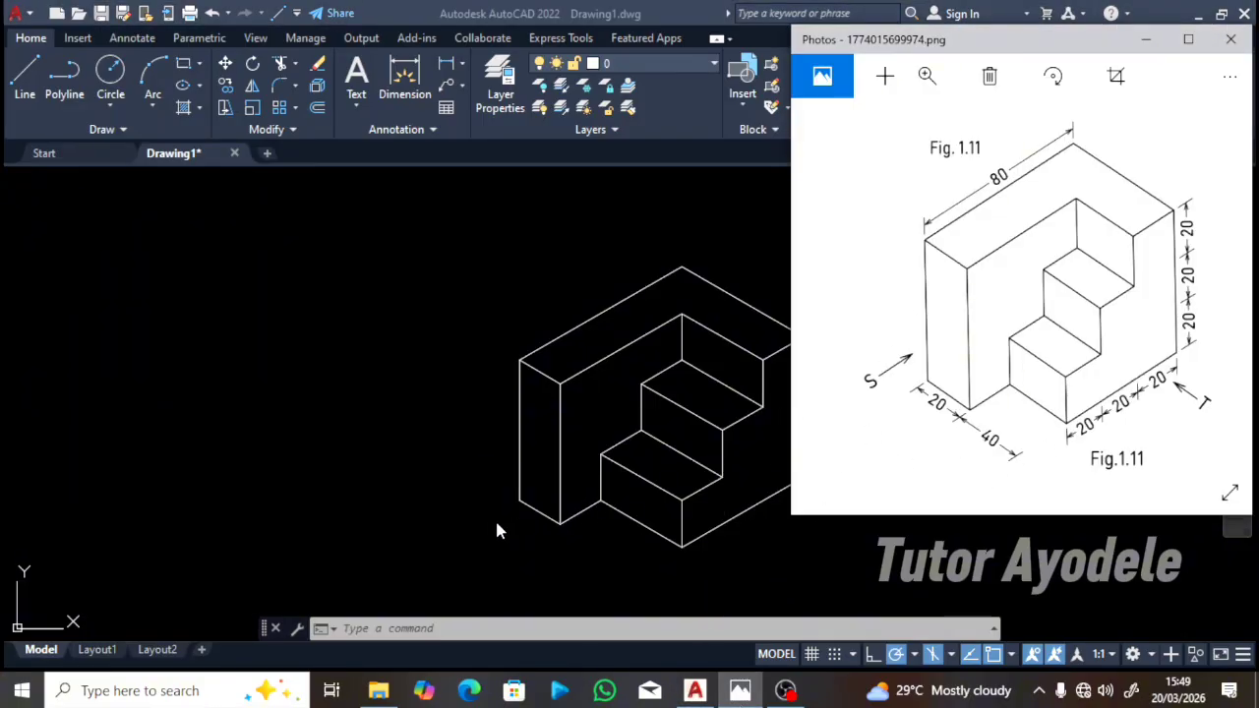
{"action": "left_click", "coordinate": [494, 459]}
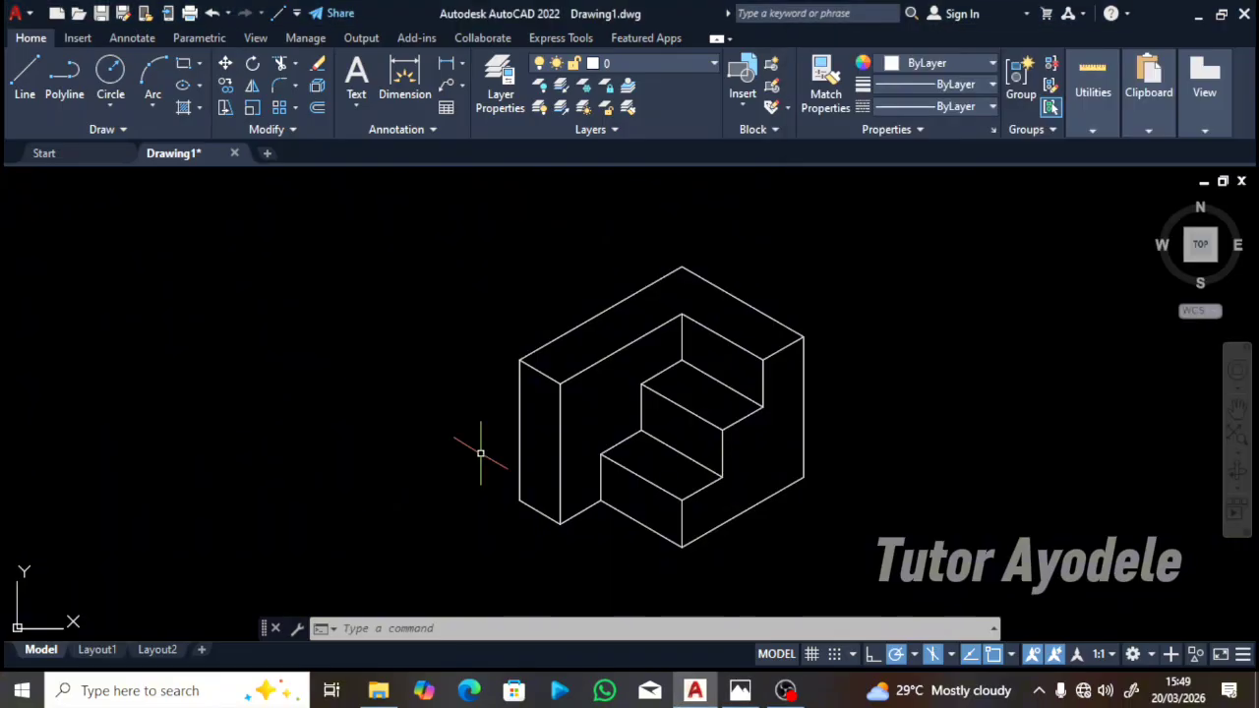